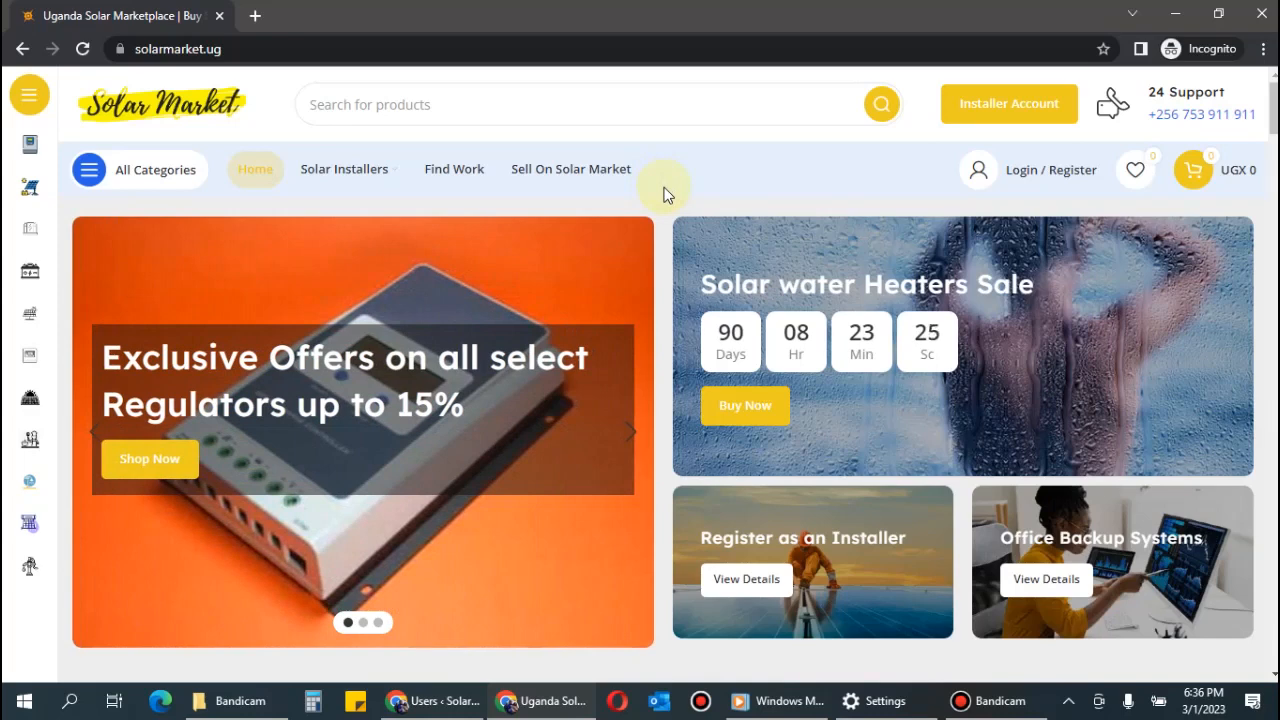
Browse the home page down to the footer and back, then bring up the Solar Installers submenu.
scroll(669, 295, "down", 5)
scroll(671, 295, "up", 5)
scroll(664, 248, "down", 7)
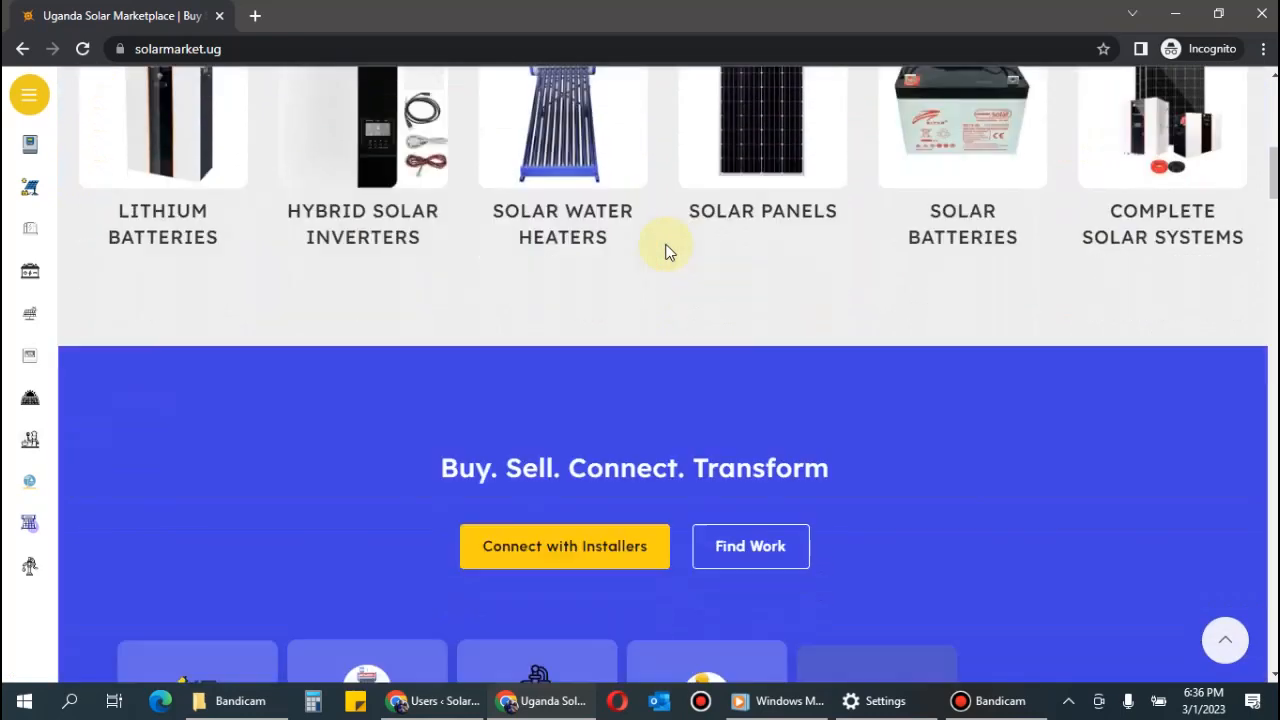
scroll(665, 248, "down", 12)
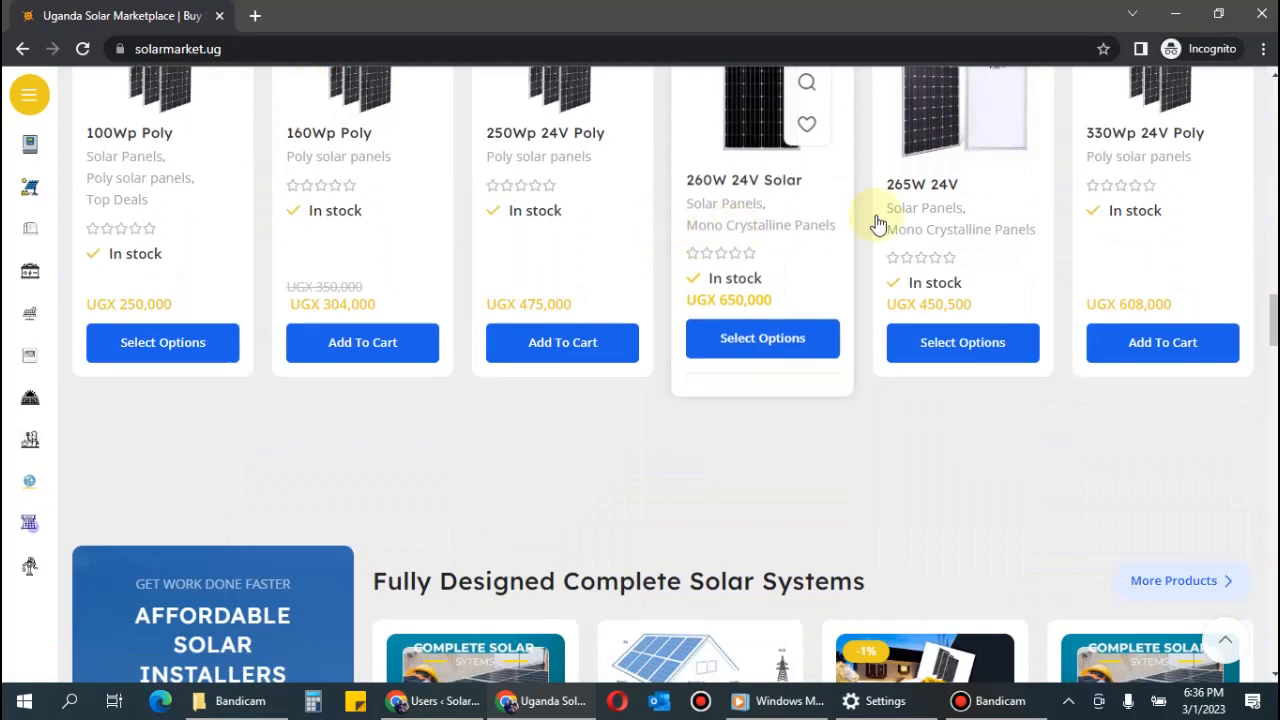
left_click_drag(1273, 320, 1274, 645)
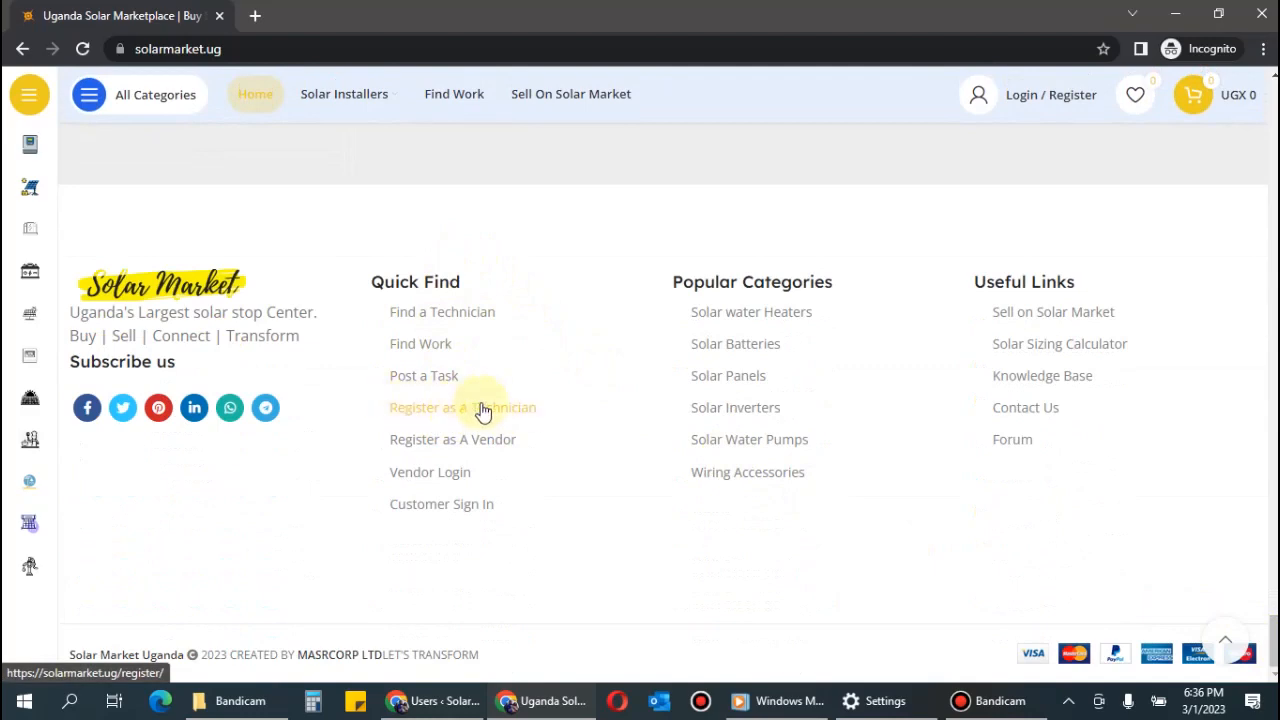
left_click_drag(1274, 640, 1273, 113)
mouse_move(334, 177)
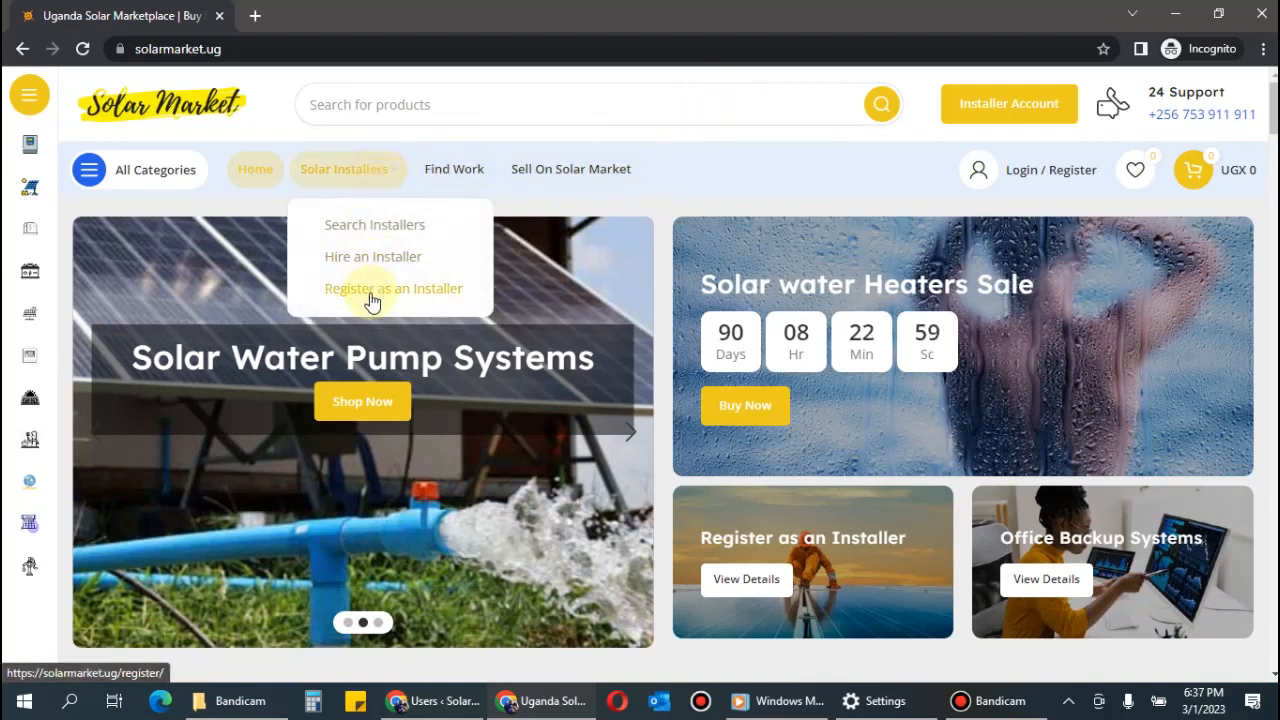
Open the Register as an Installer page and look over the sign-up form.
left_click(370, 290)
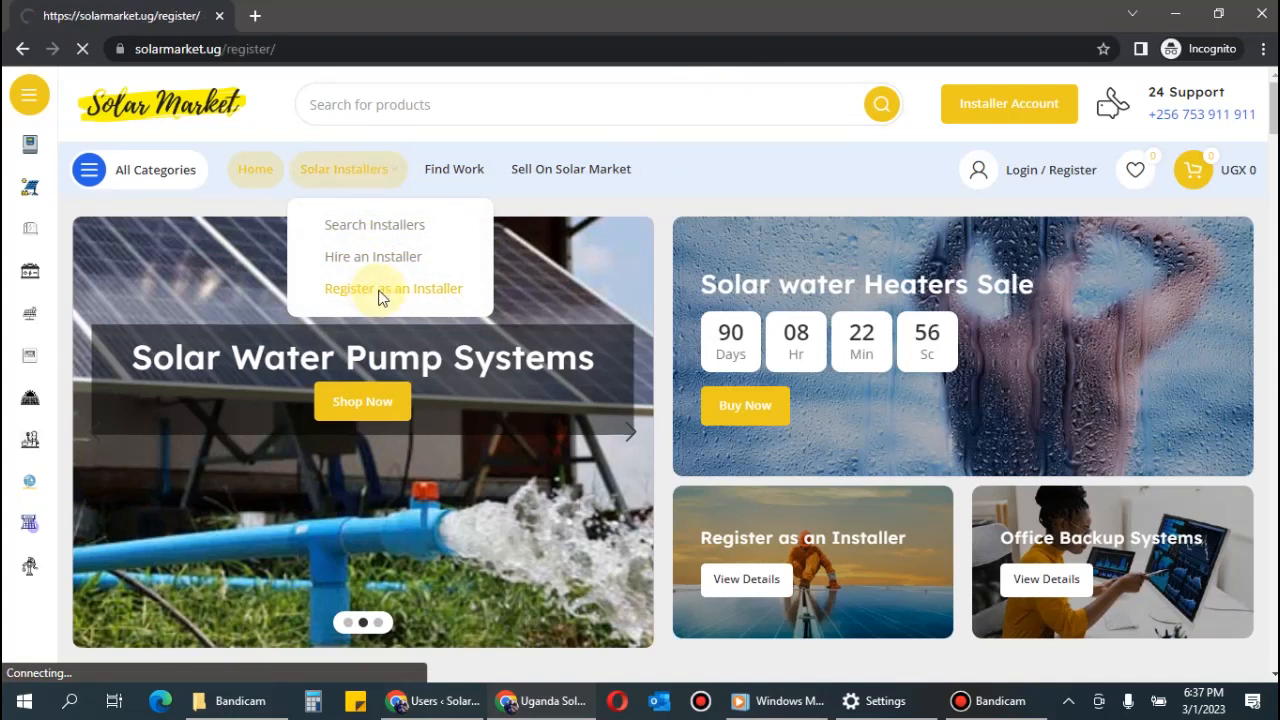
scroll(743, 300, "down", 3)
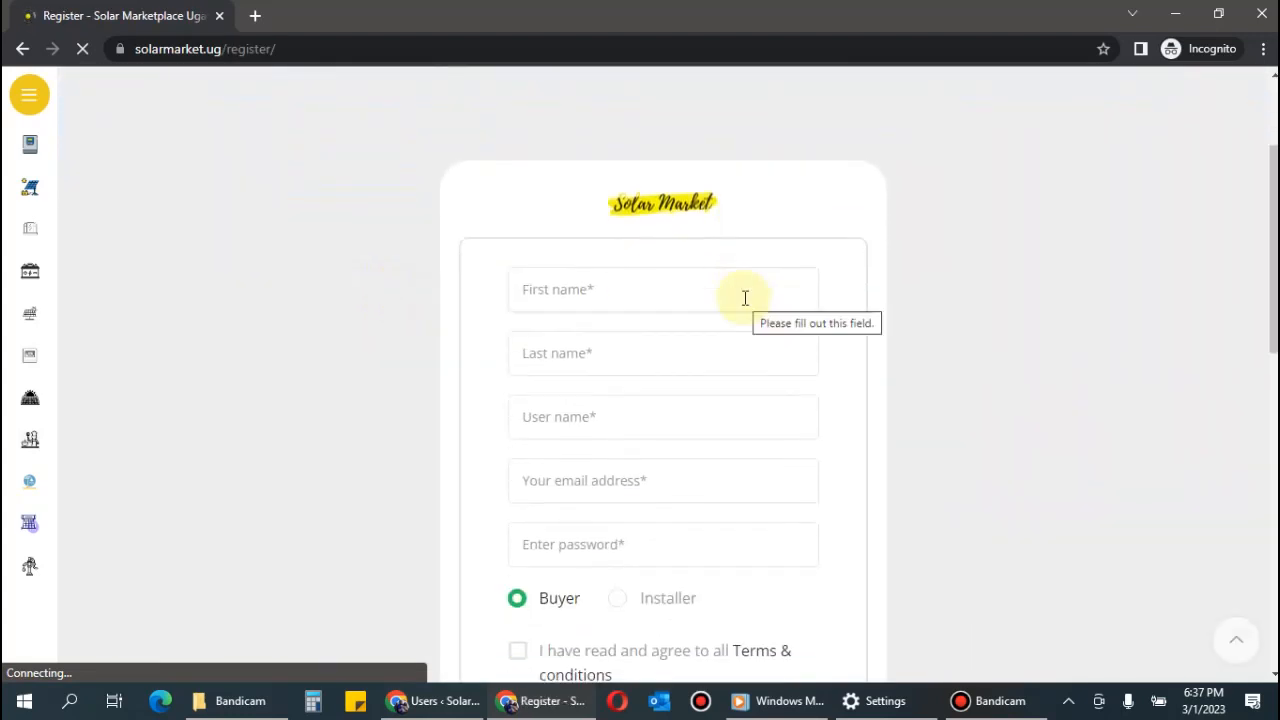
scroll(745, 298, "down", 1)
scroll(720, 290, "up", 1)
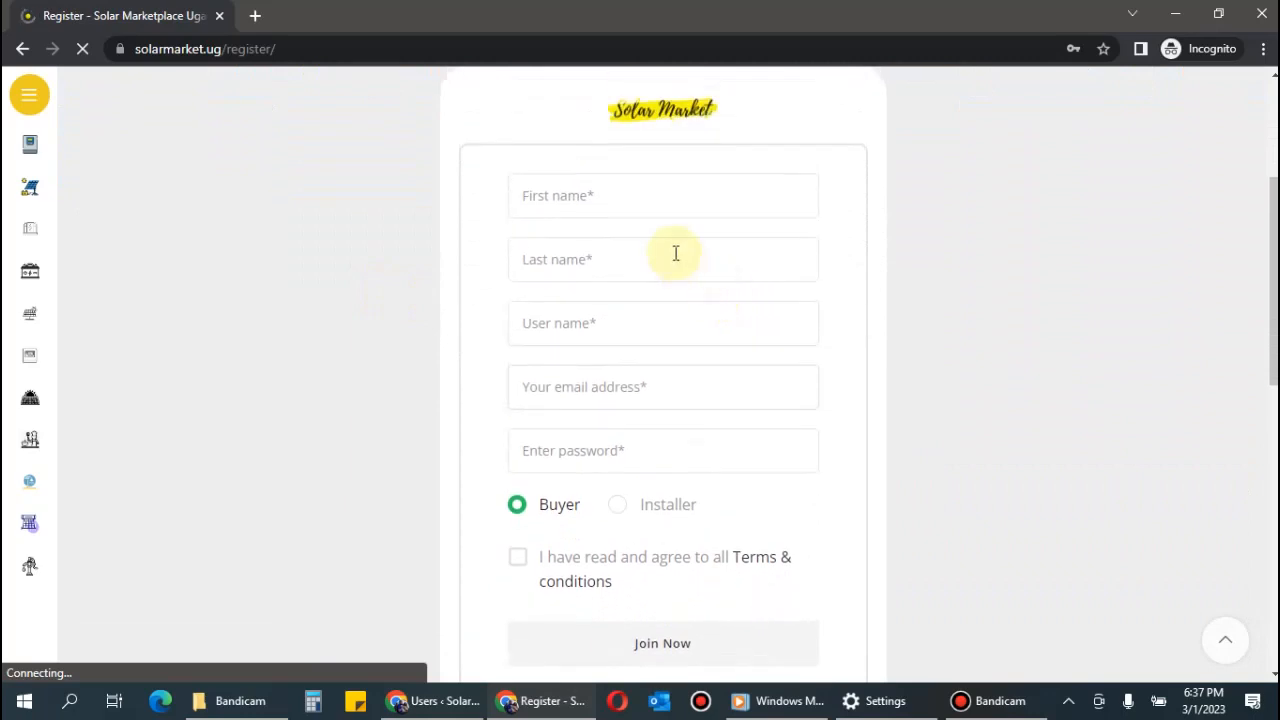
scroll(851, 257, "up", 3)
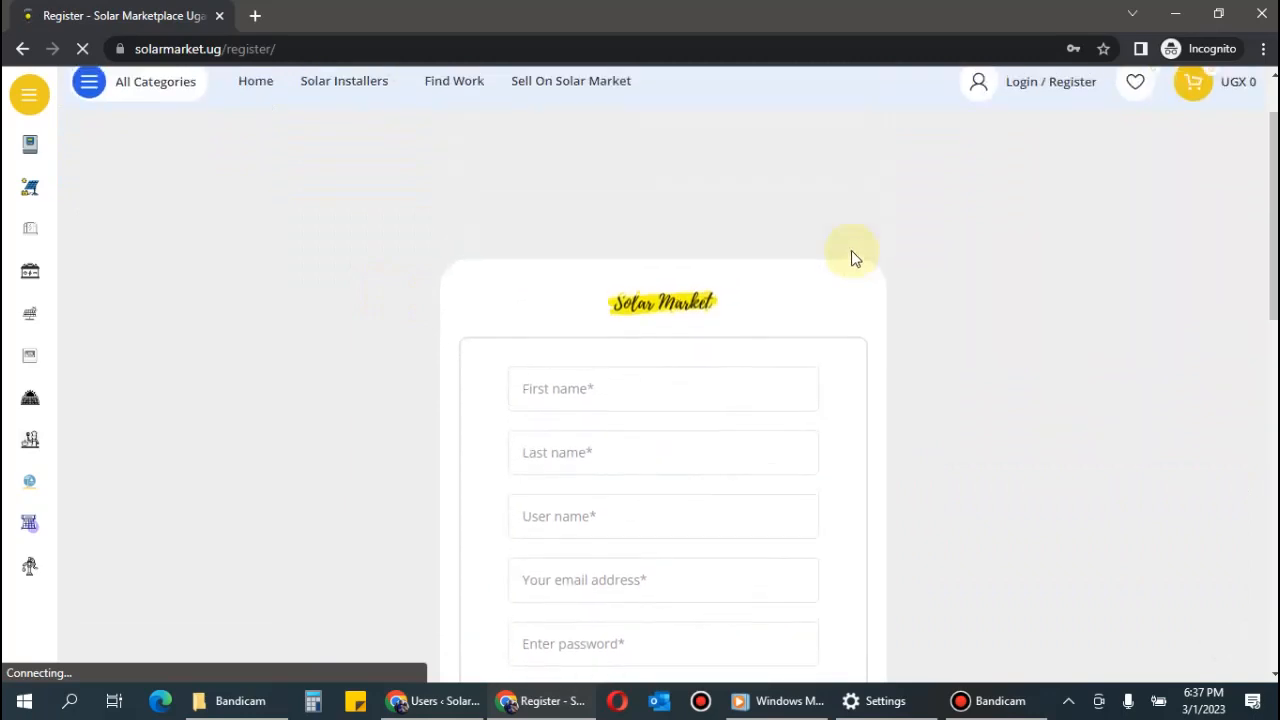
scroll(851, 257, "down", 2)
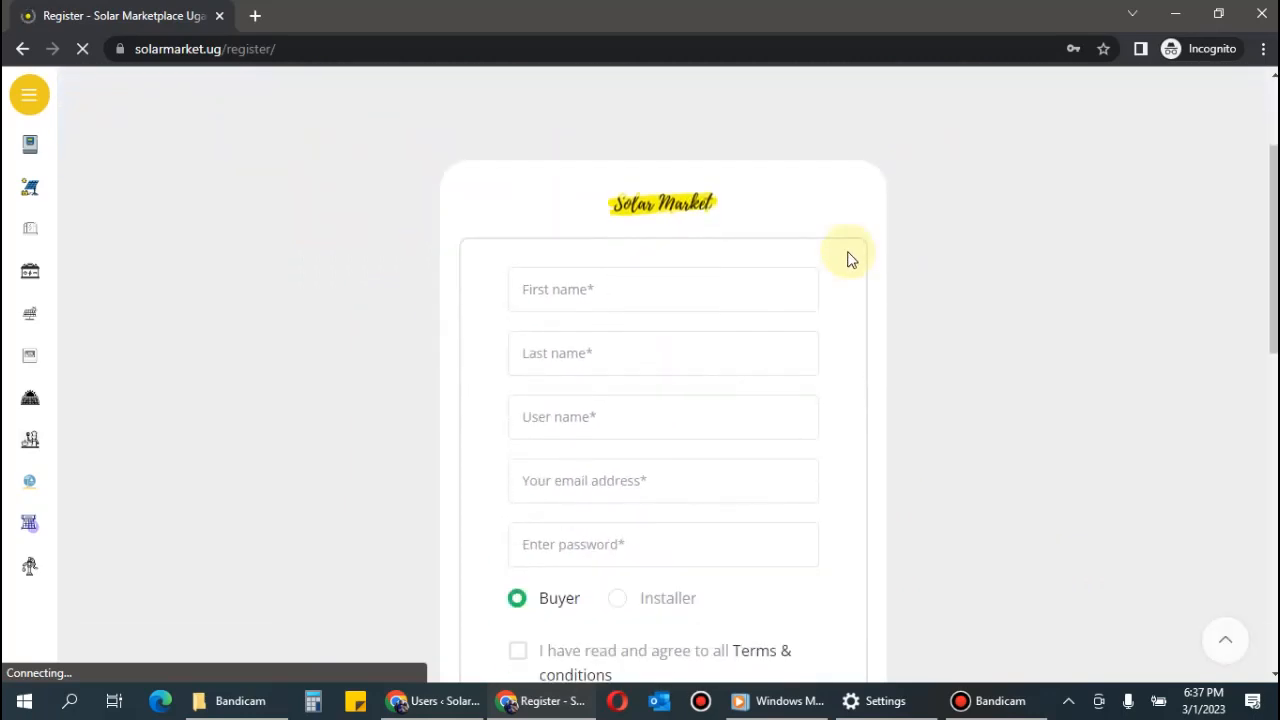
Fill in the first name, last name and user name, fixing the last-name typo.
left_click(666, 288)
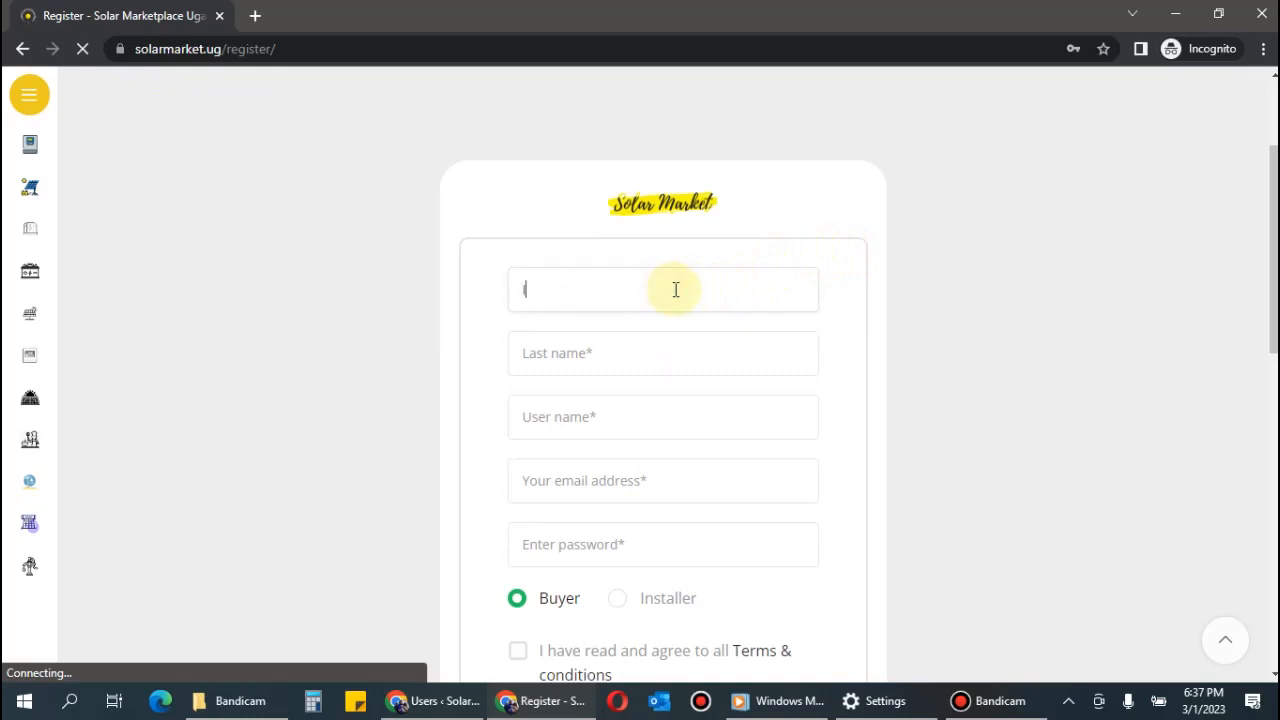
key("Tab")
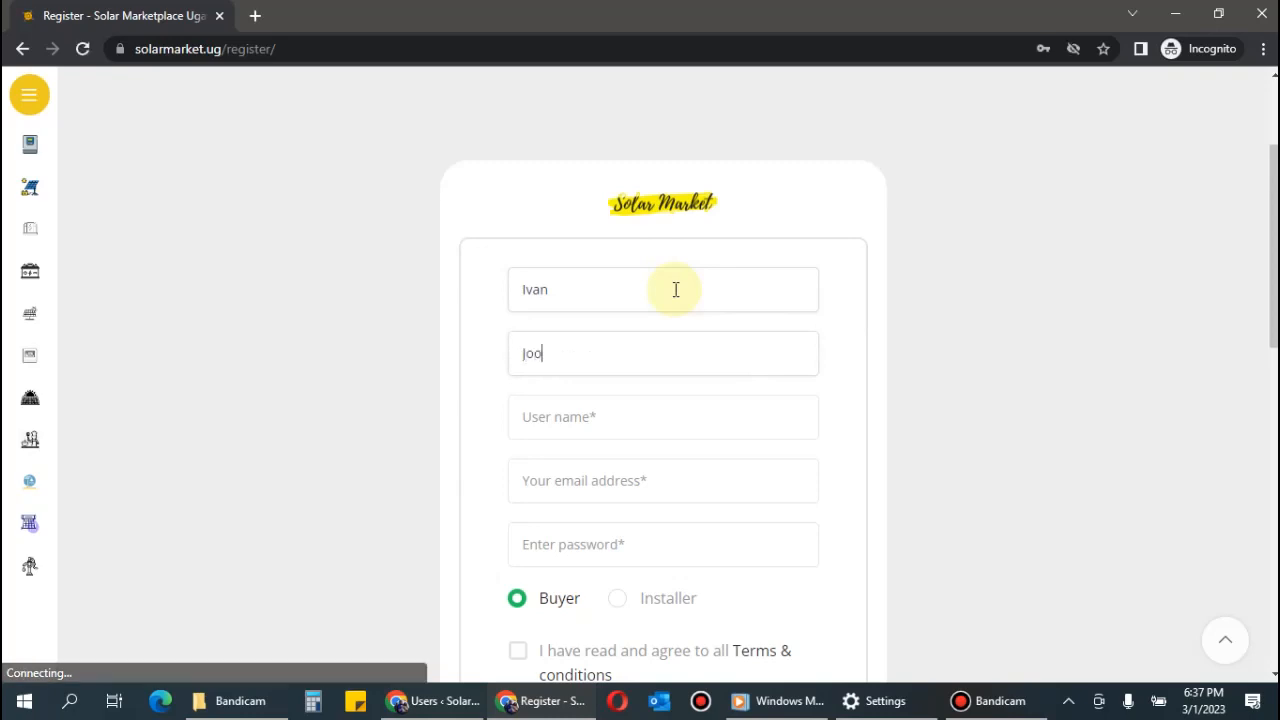
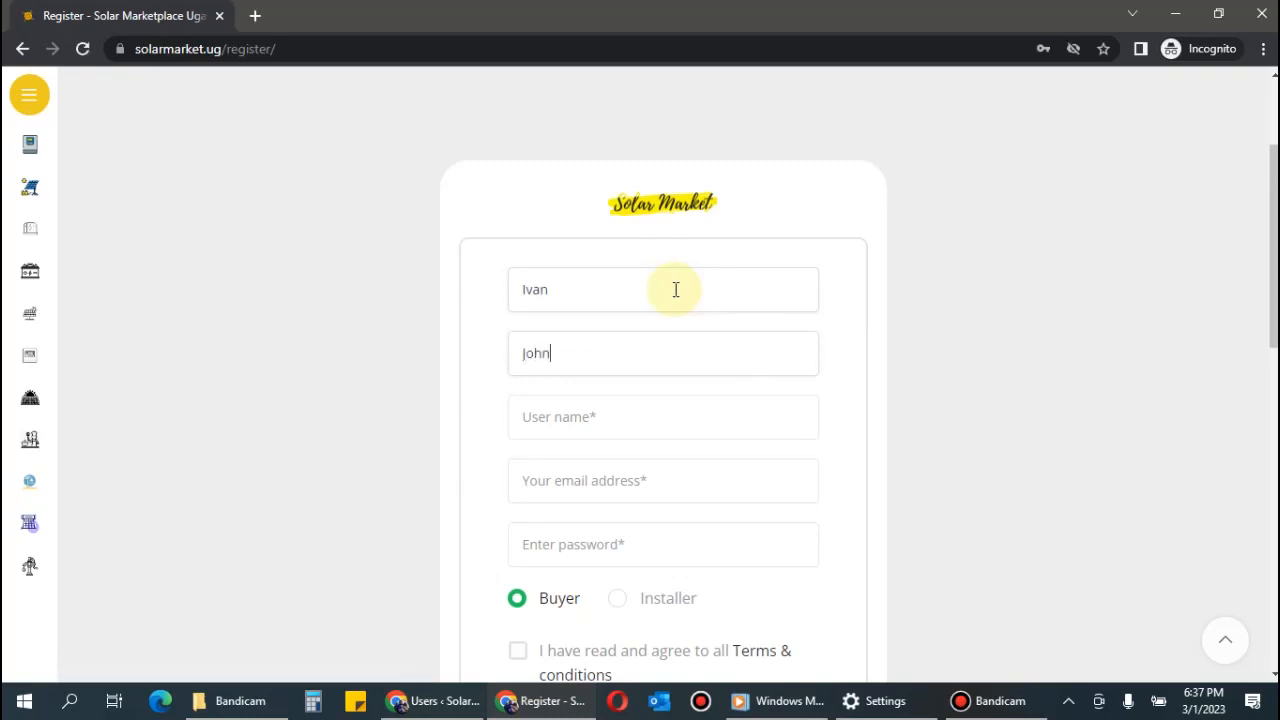
left_click(678, 412)
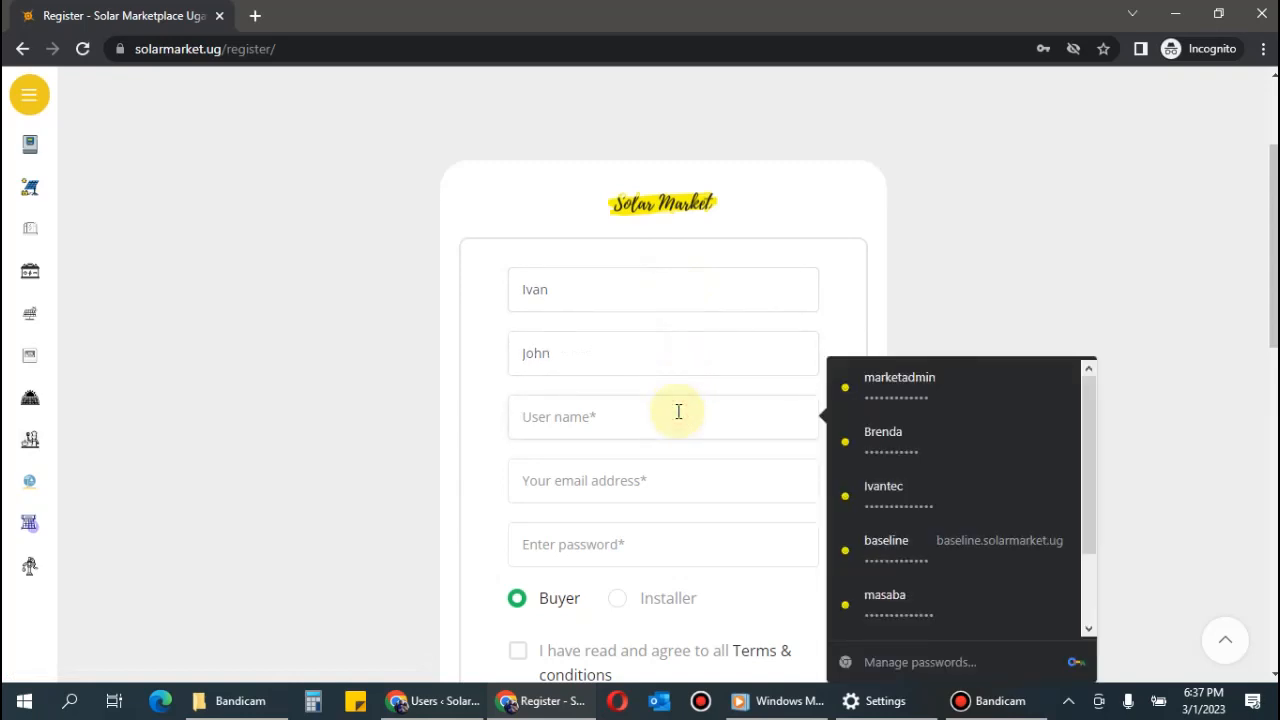
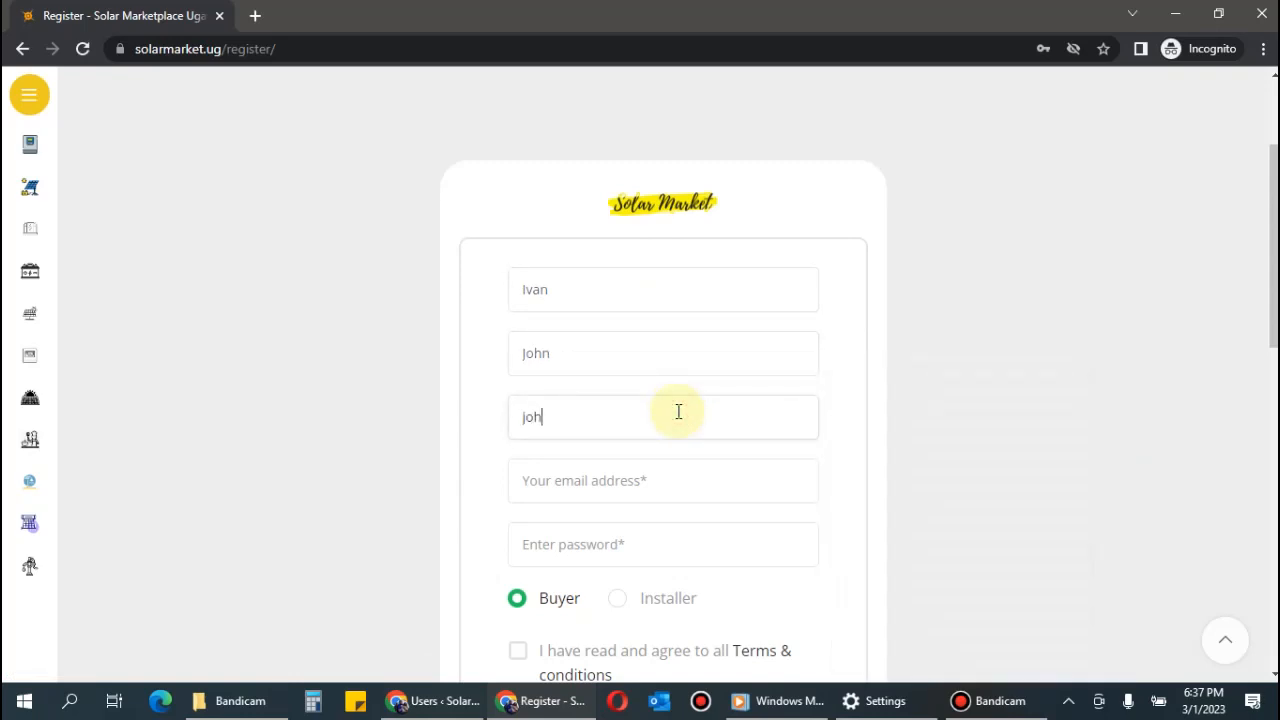
Enter the e-mail address and the account password.
scroll(752, 396, "down", 2)
left_click(680, 294)
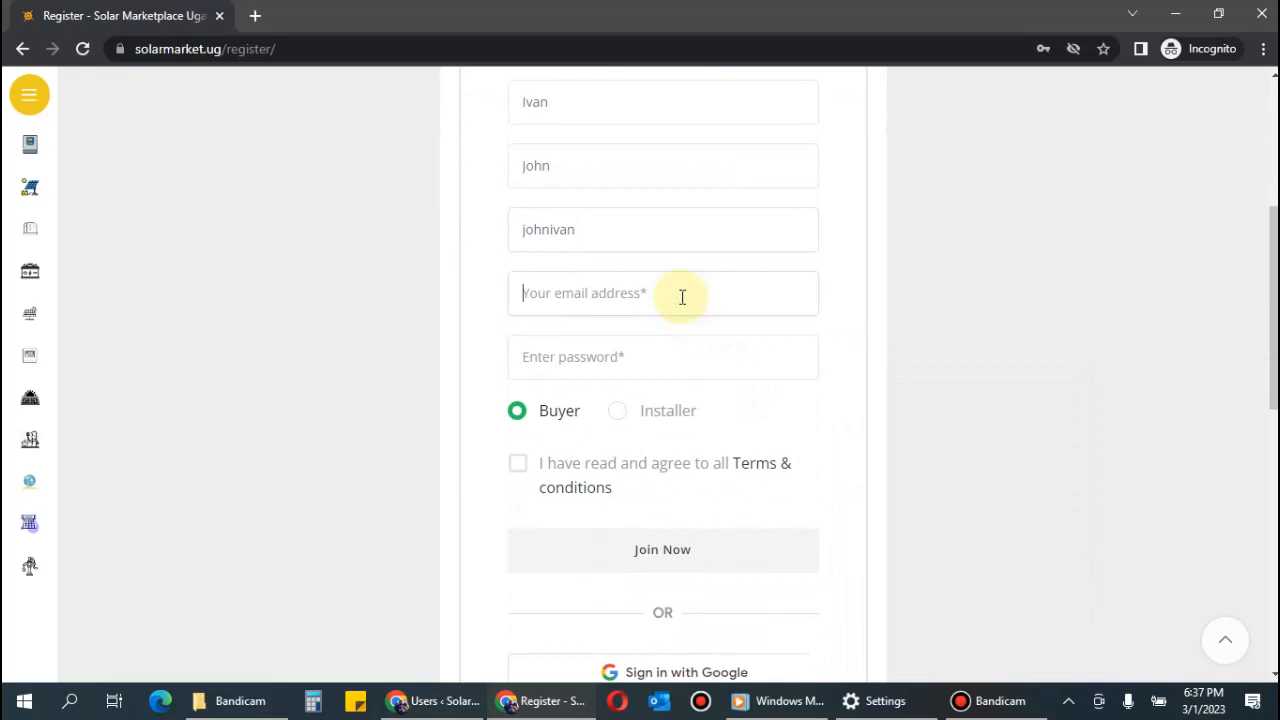
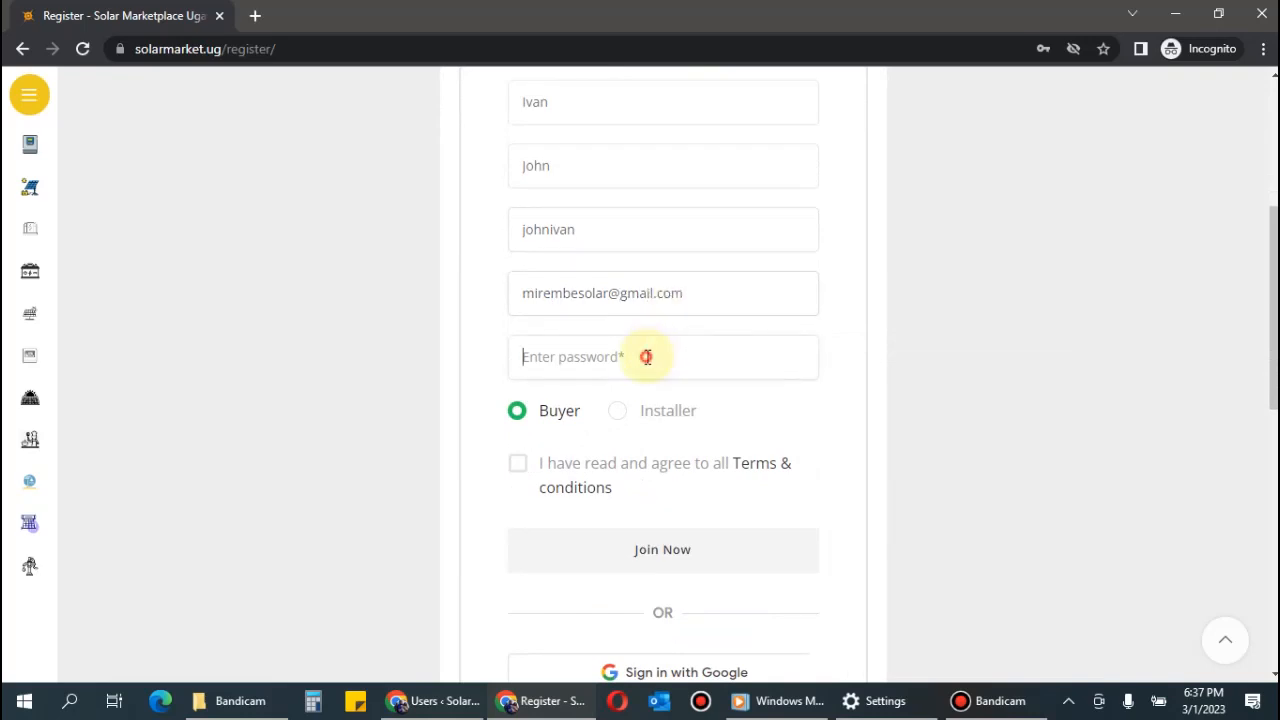
left_click(646, 357)
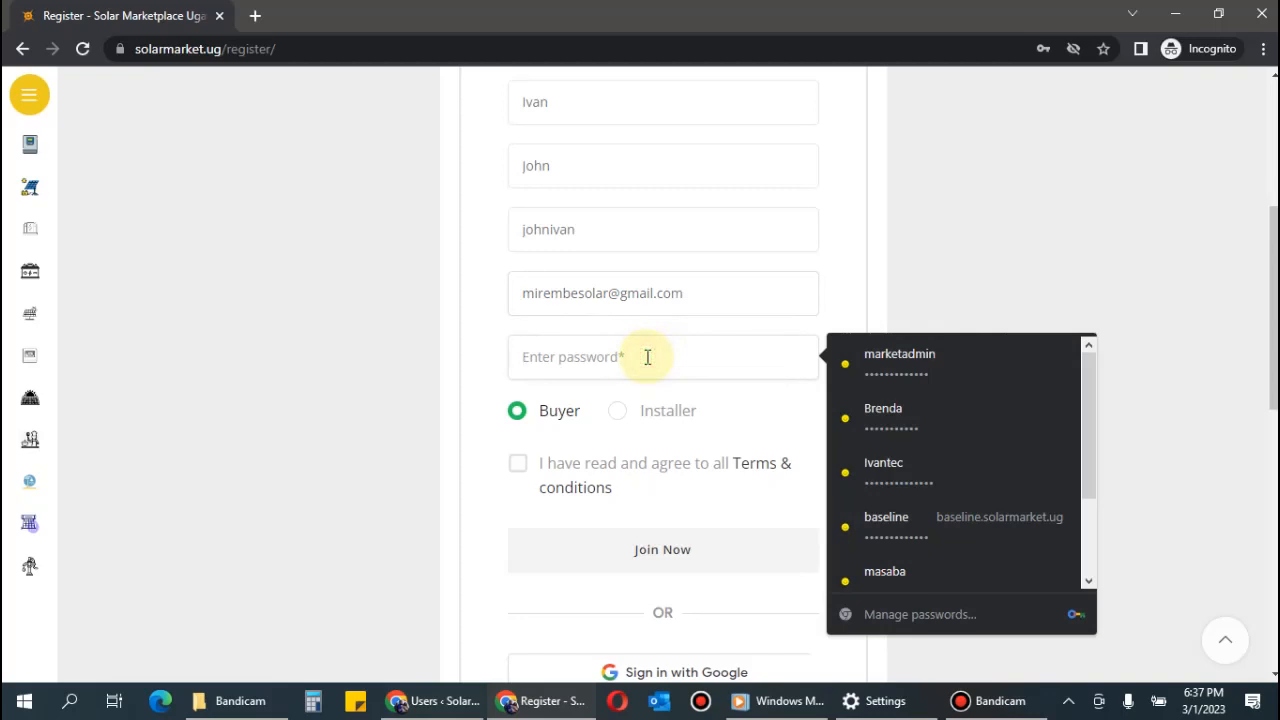
type("********")
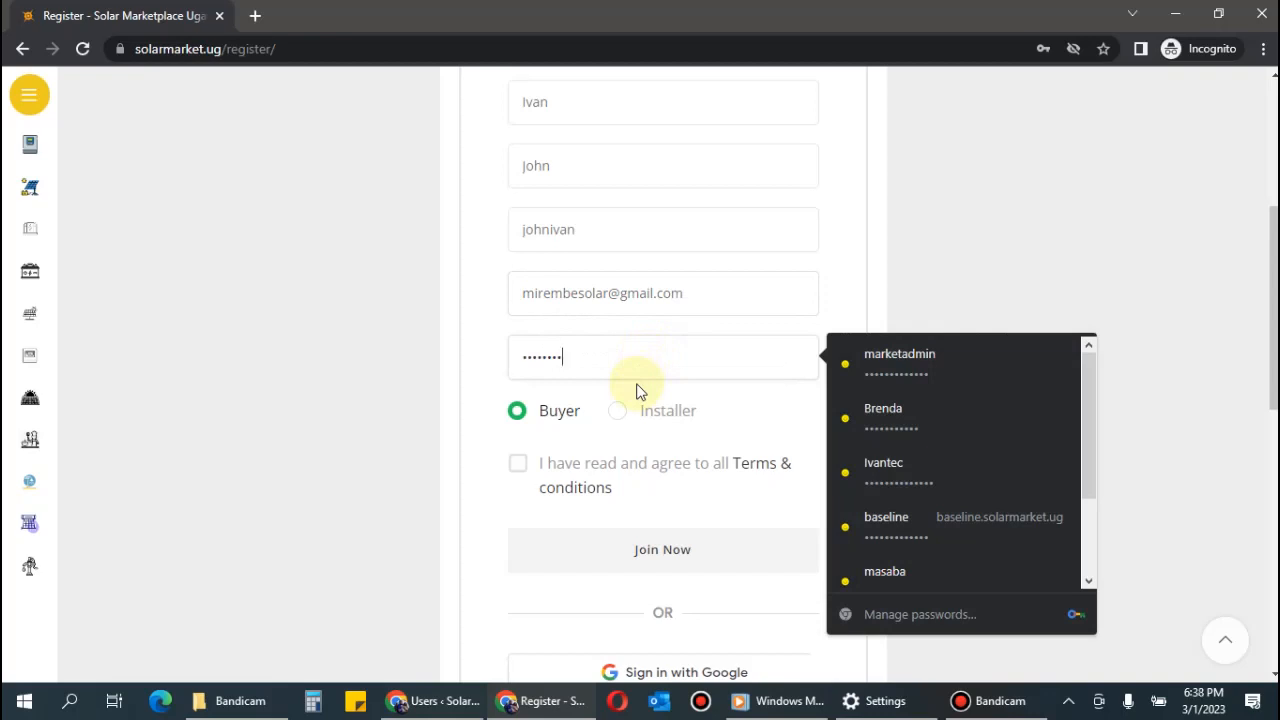
Choose the Installer account type, accept the terms and conditions, and submit with Join Now.
left_click(762, 402)
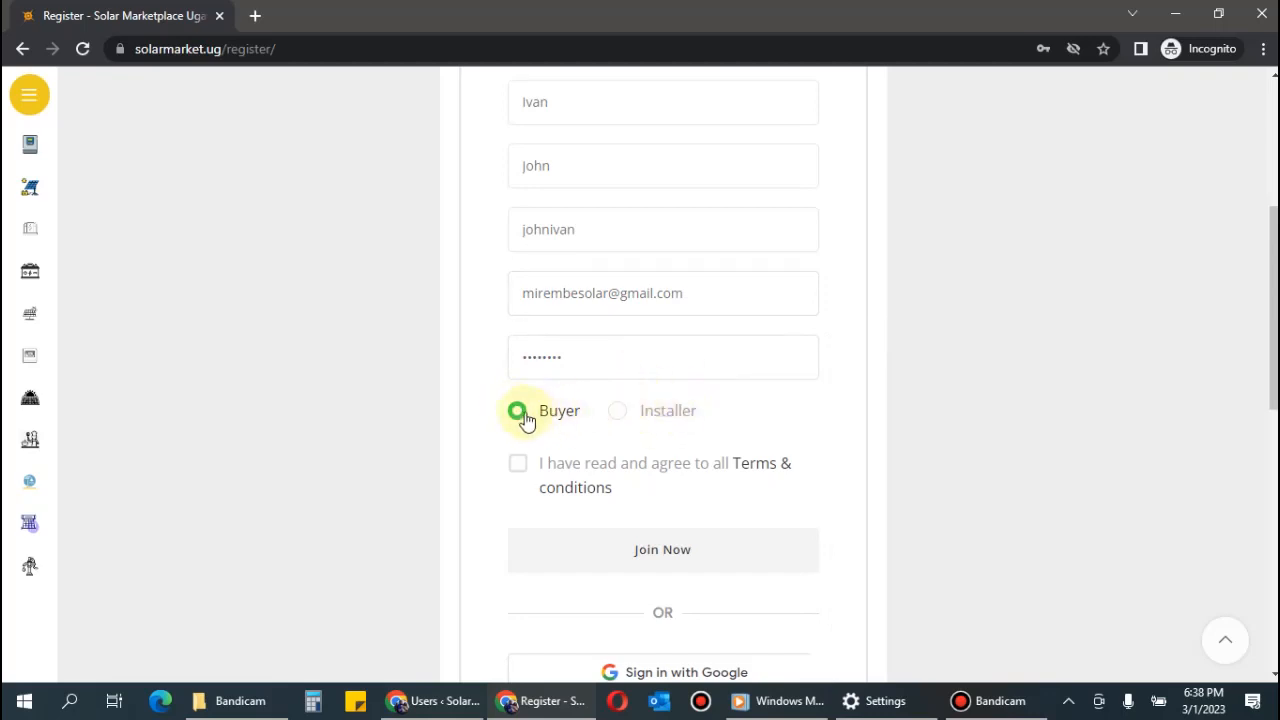
left_click(616, 414)
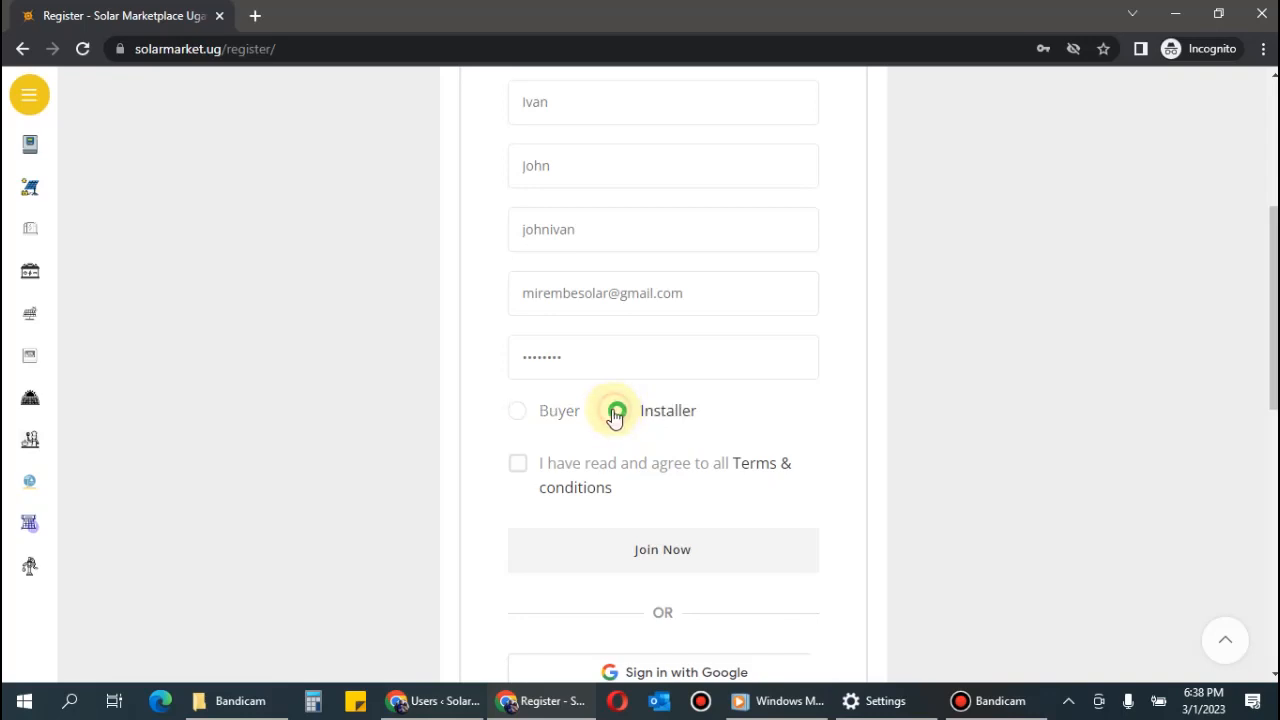
left_click(517, 466)
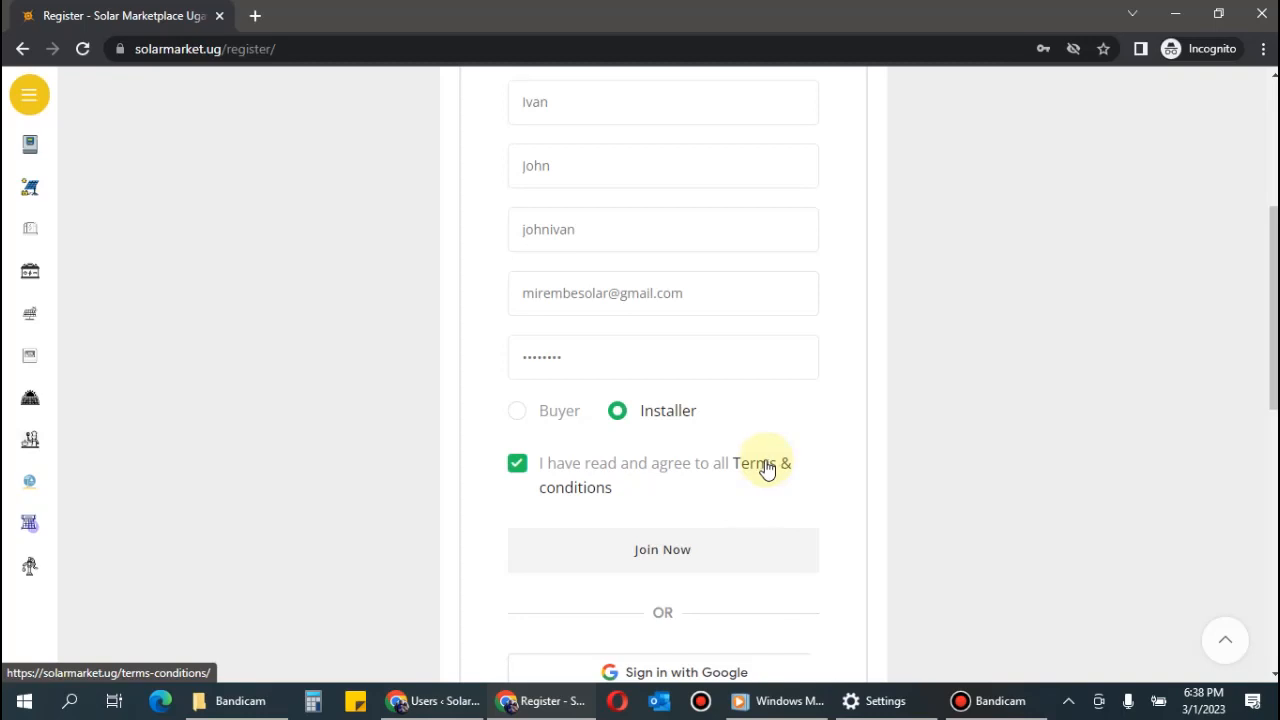
scroll(766, 466, "down", 2)
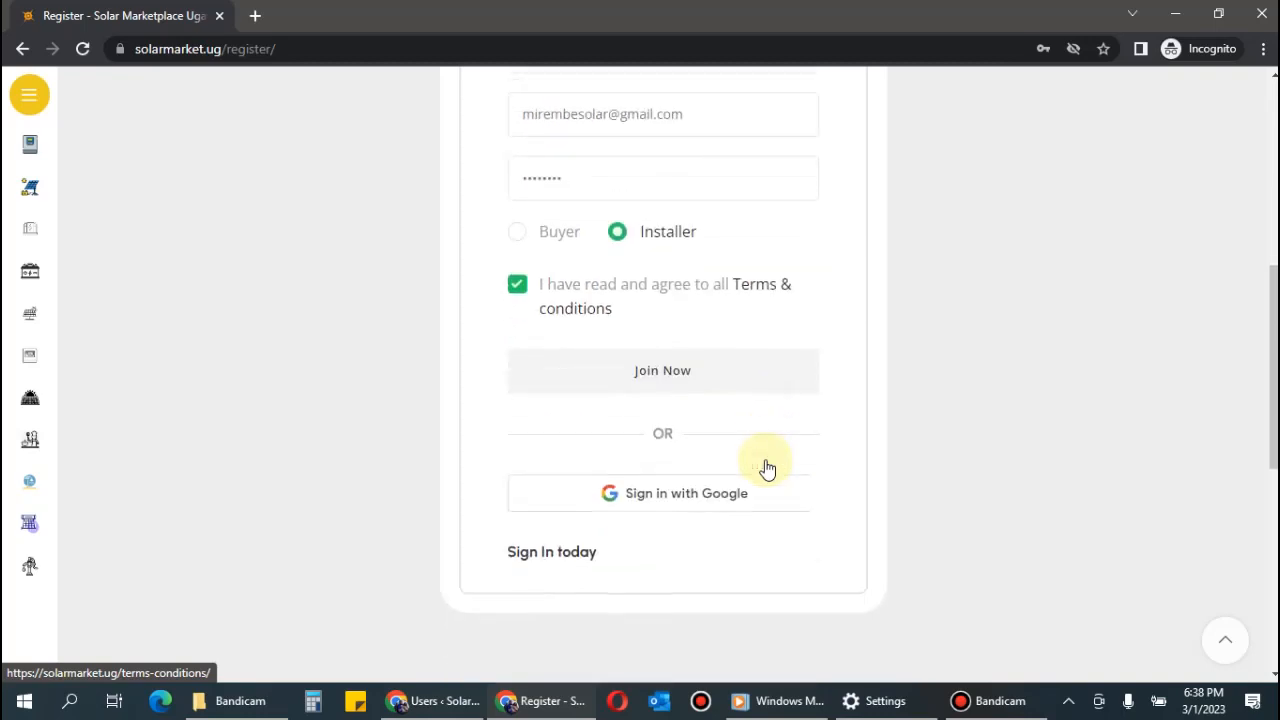
left_click(652, 364)
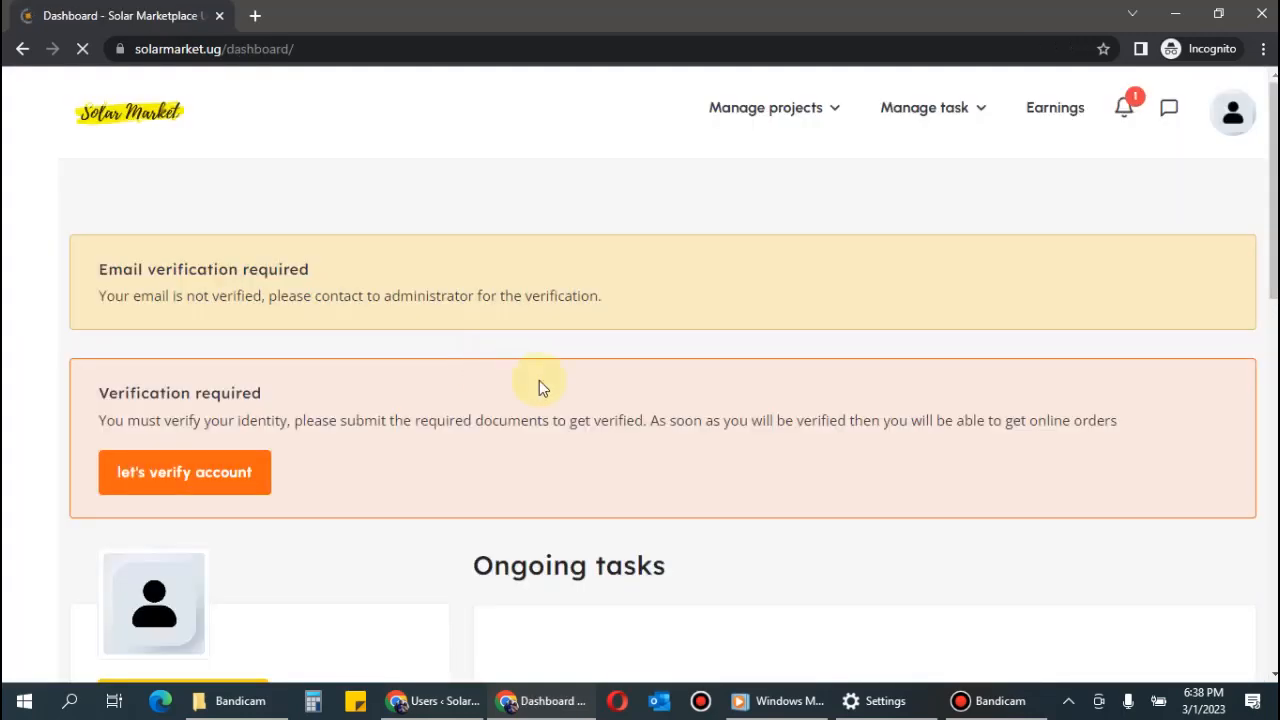
scroll(844, 348, "down", 5)
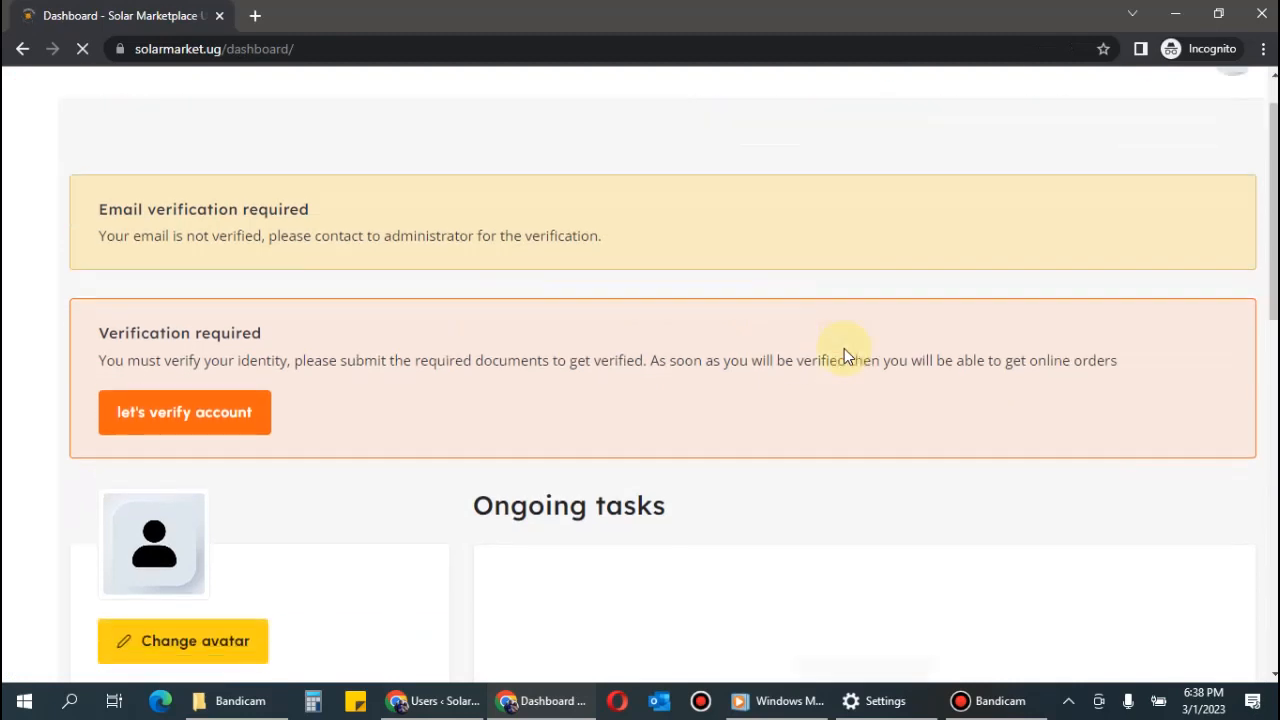
scroll(840, 349, "up", 3)
scroll(826, 355, "up", 2)
left_click_drag(97, 270, 353, 285)
left_click(302, 303)
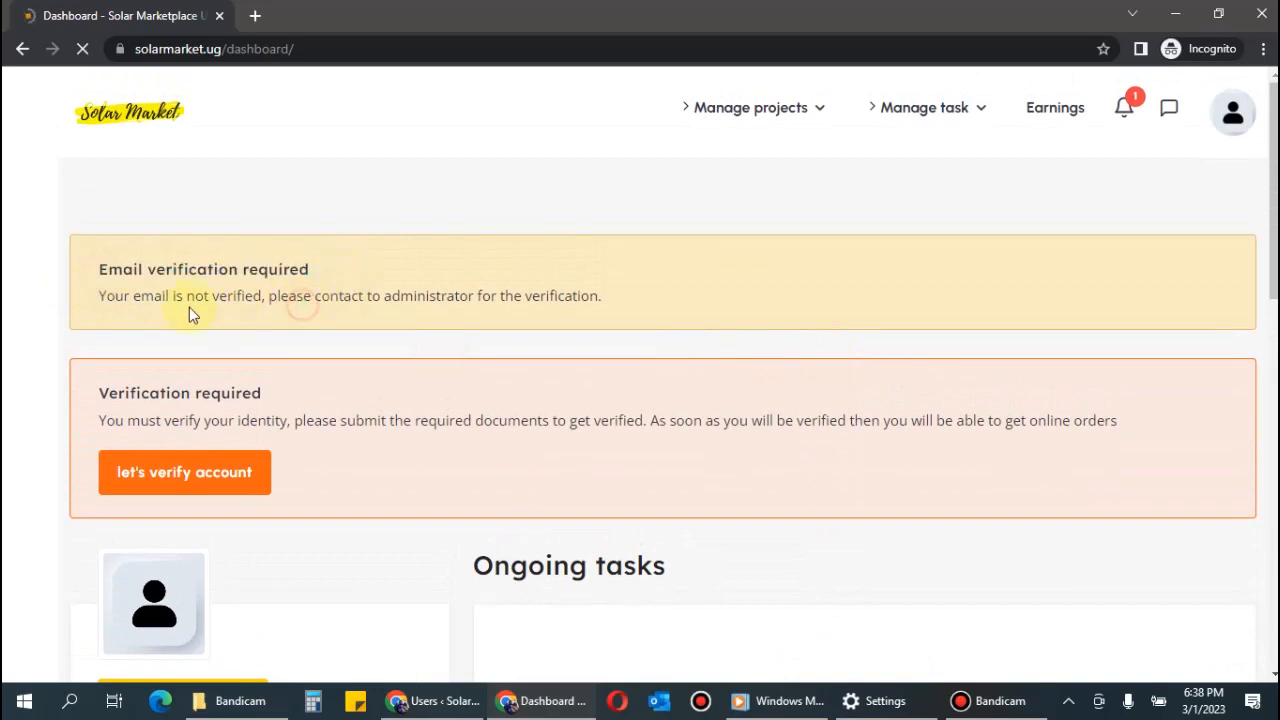
left_click_drag(96, 297, 629, 293)
left_click(631, 320)
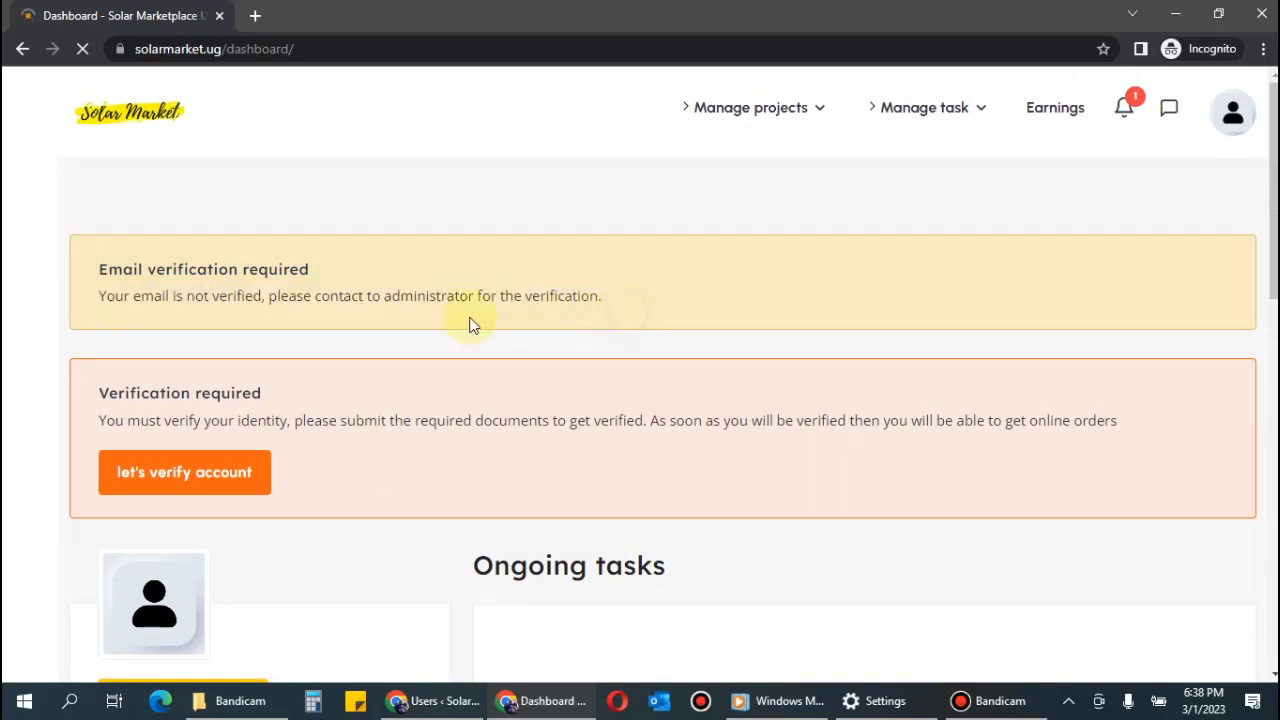
left_click_drag(99, 269, 624, 301)
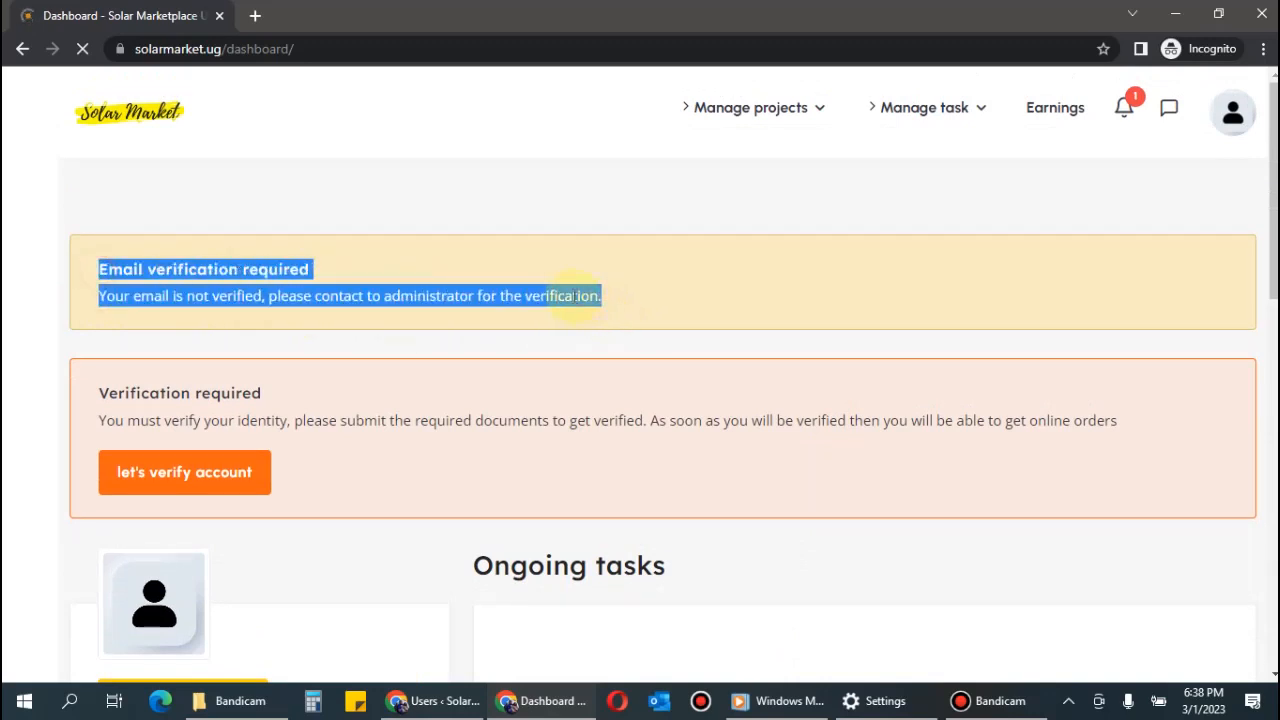
left_click(580, 296)
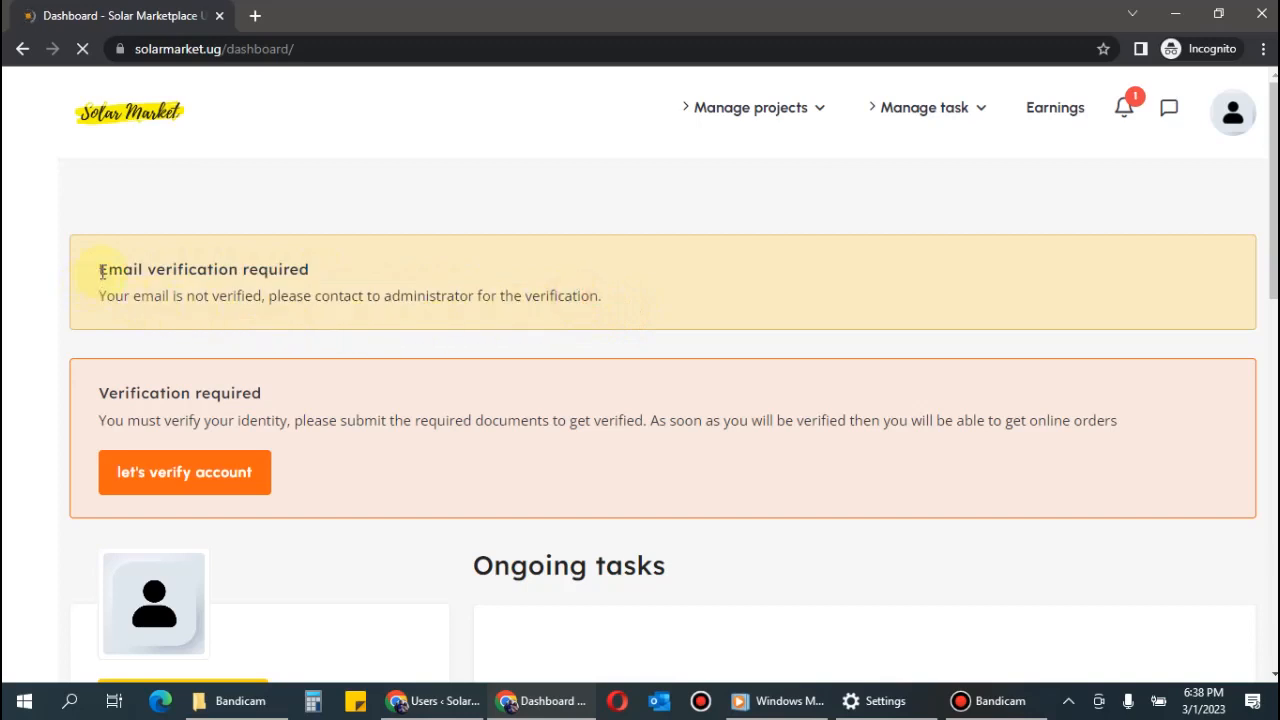
left_click_drag(98, 268, 607, 309)
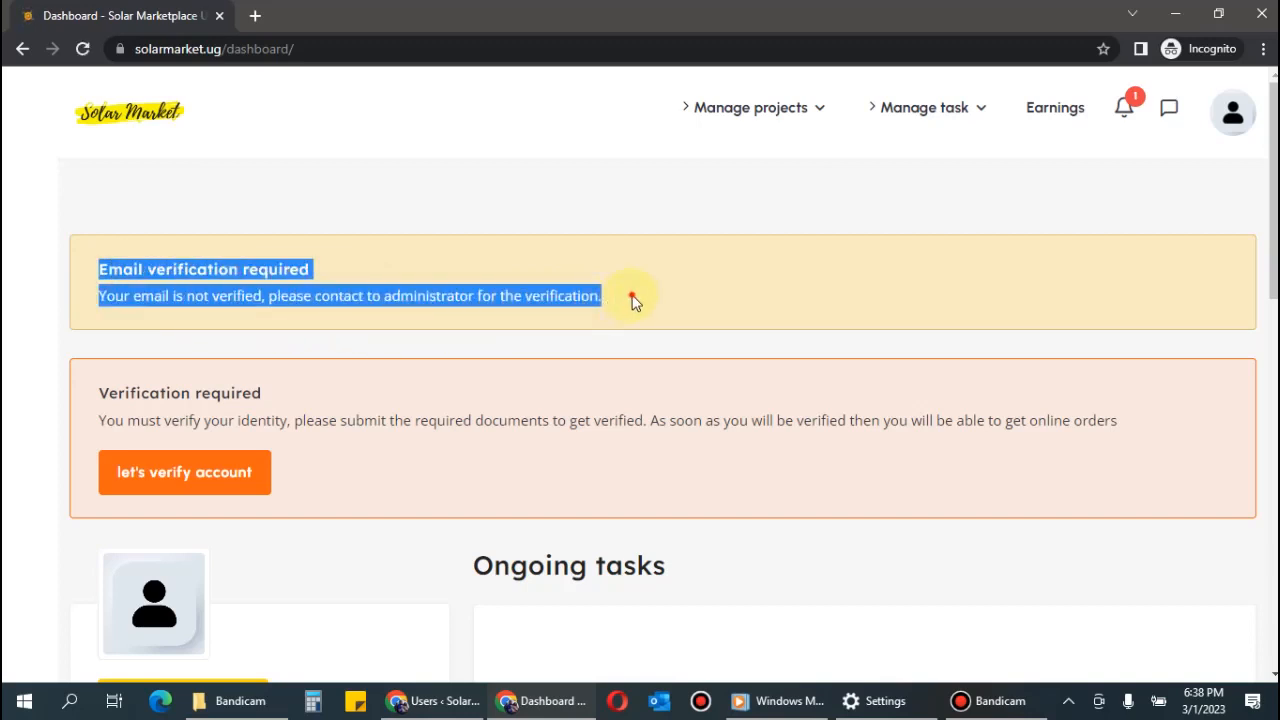
left_click(614, 300)
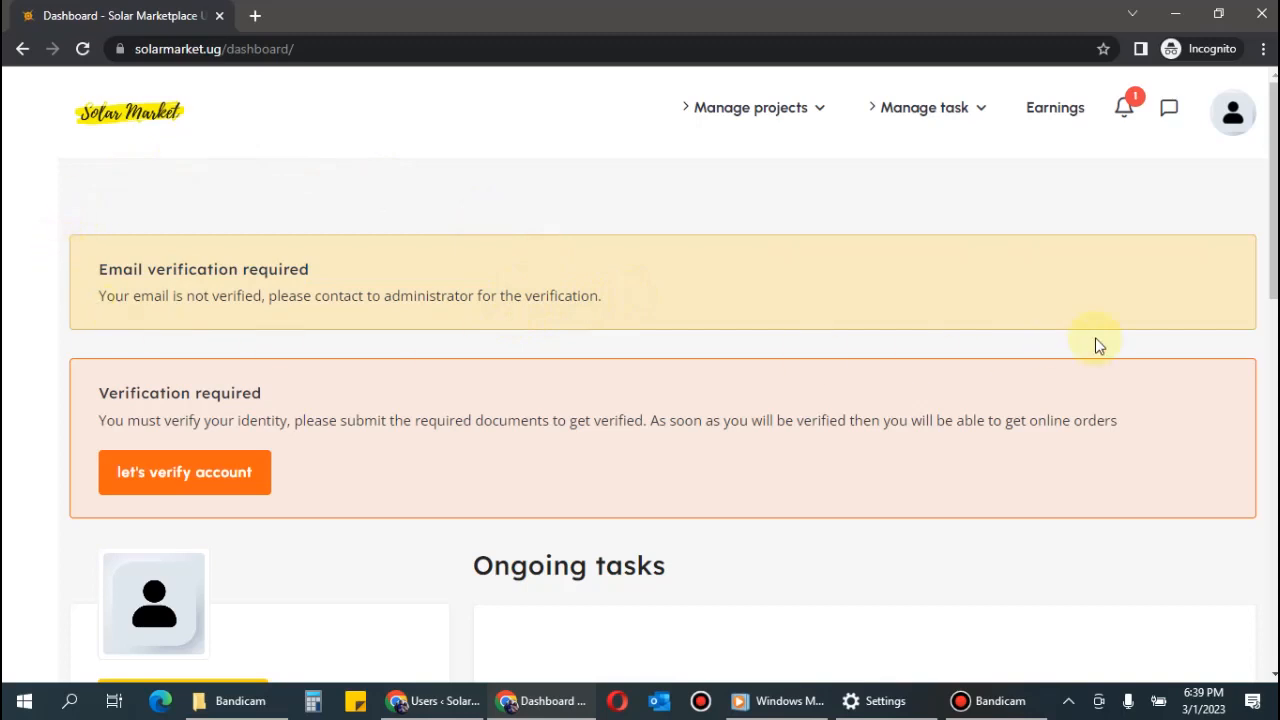
scroll(594, 400, "down", 3)
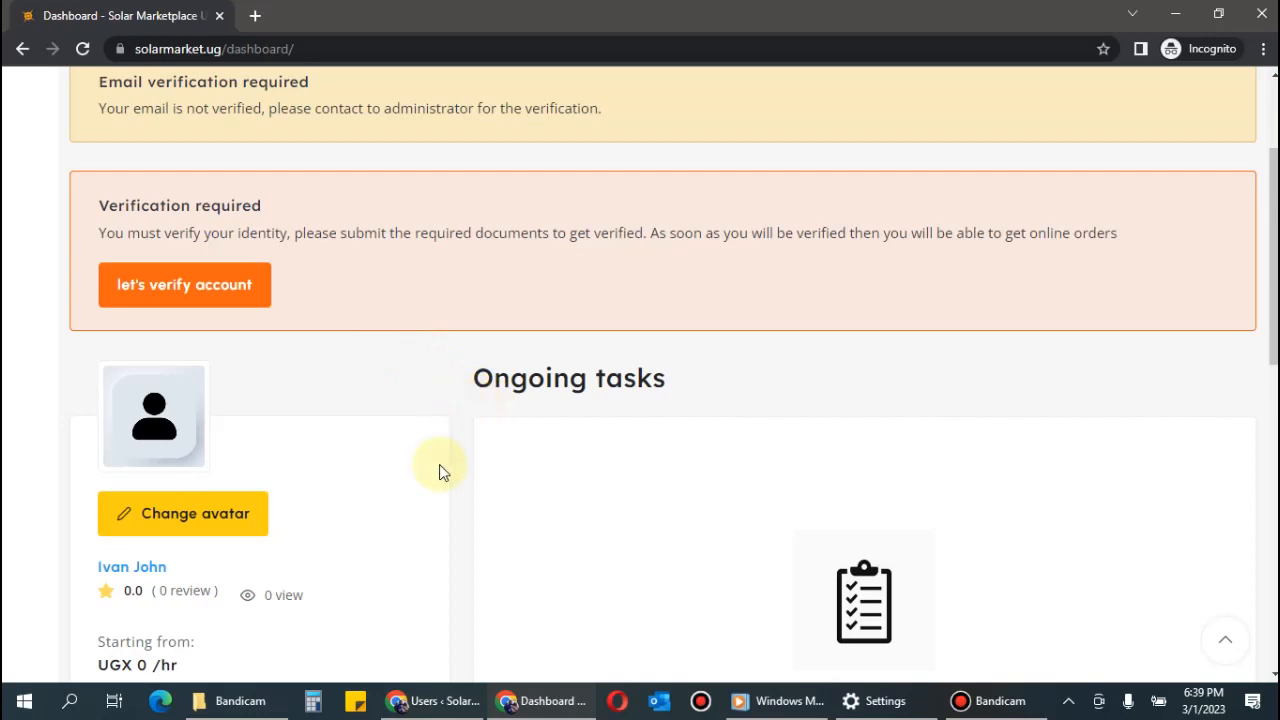
scroll(437, 471, "down", 4)
scroll(432, 472, "up", 6)
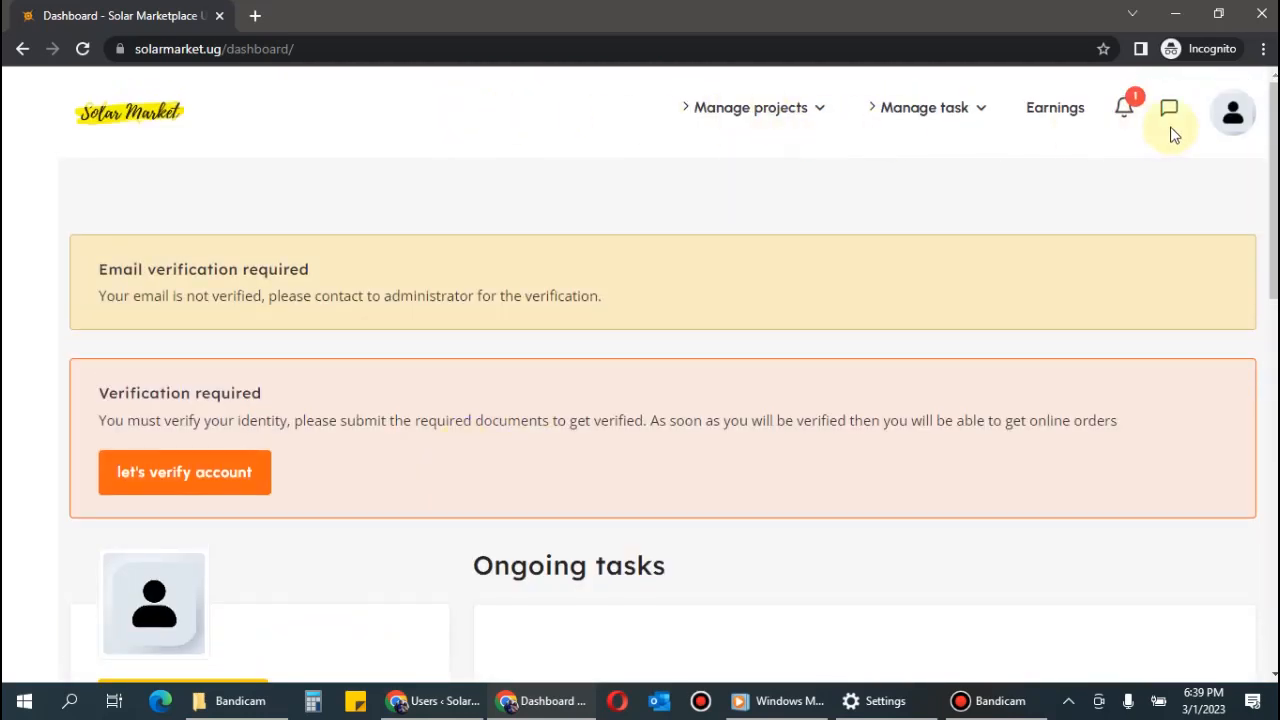
Open Settings from the avatar's account menu at the top right.
left_click(1232, 115)
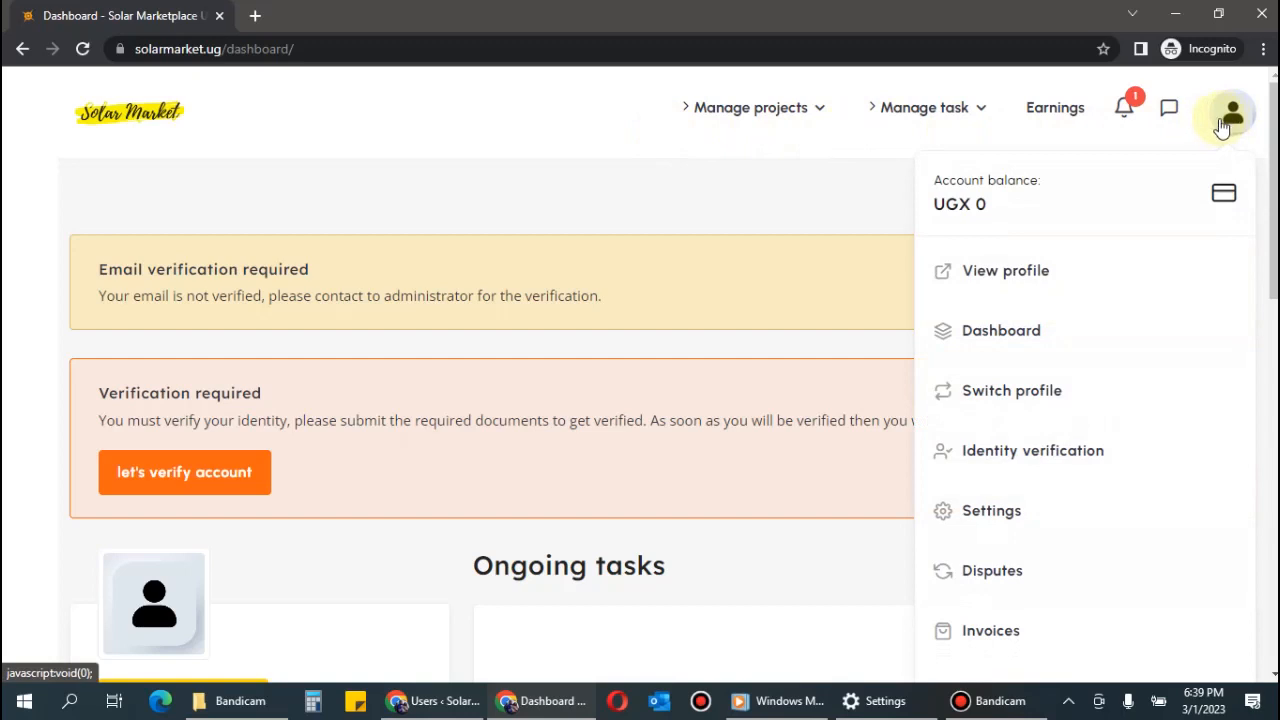
left_click(1222, 125)
left_click(1228, 115)
scroll(1232, 128, "down", 1)
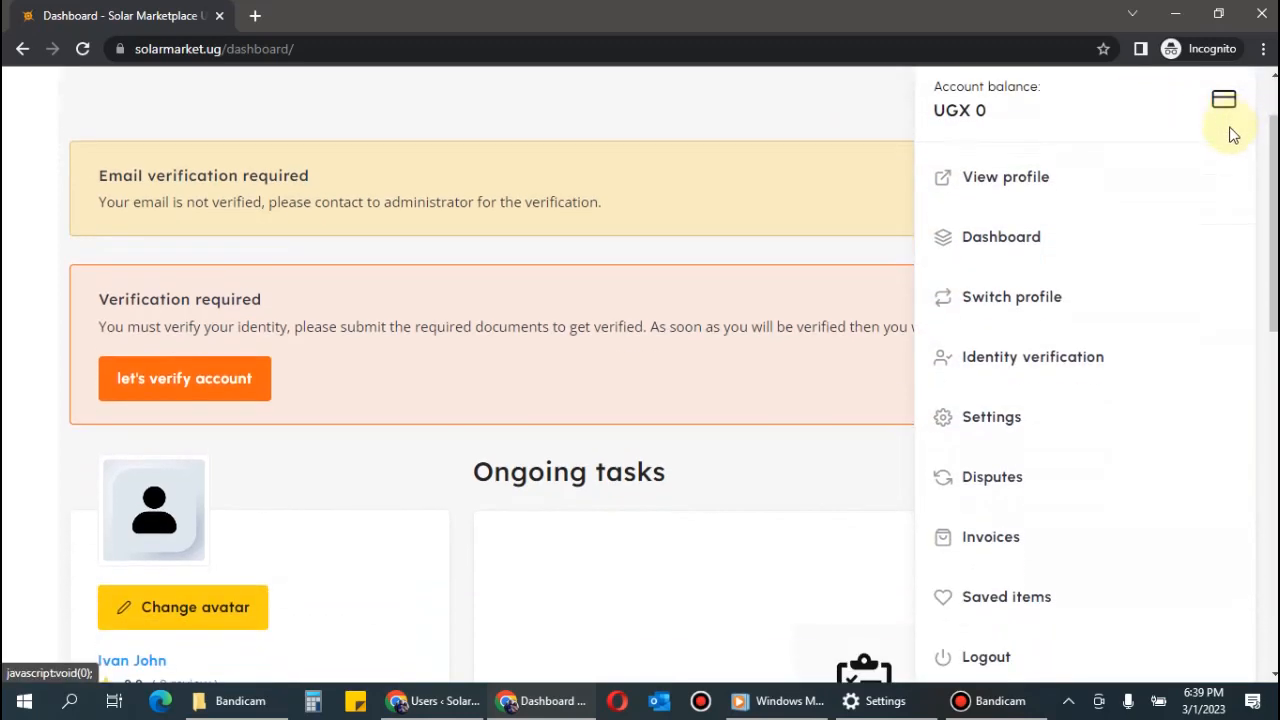
scroll(1232, 130, "down", 1)
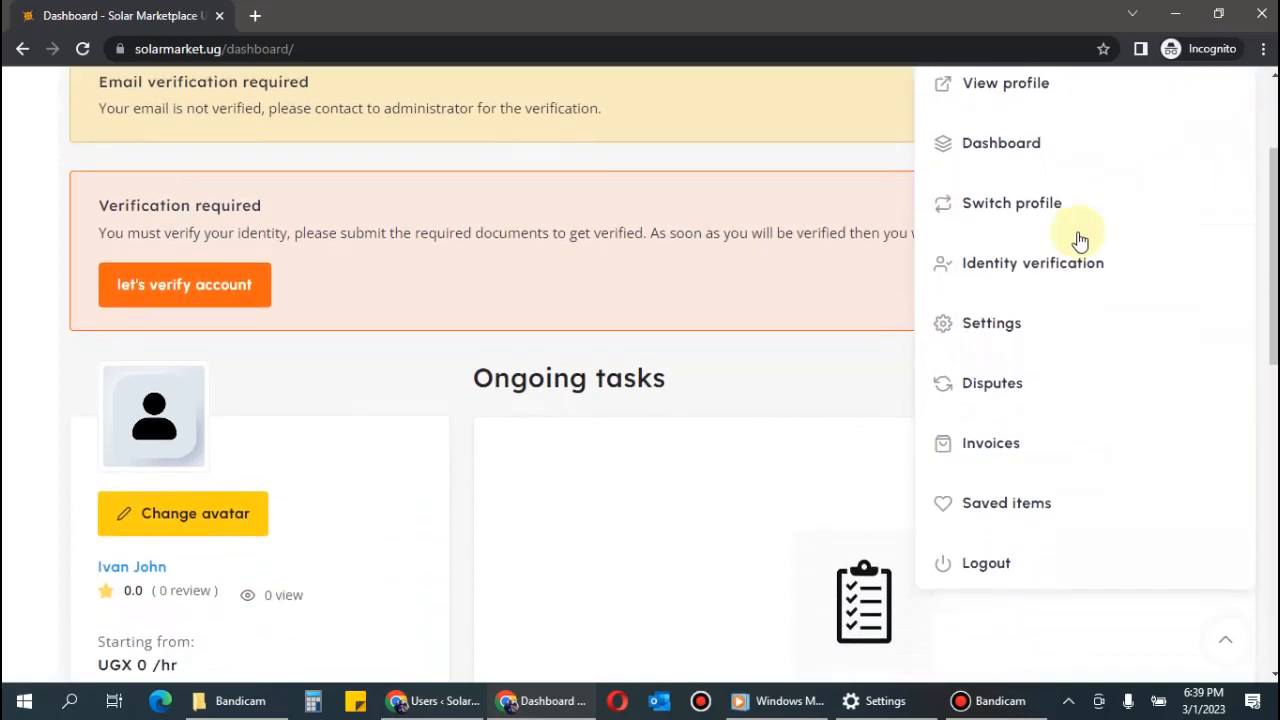
left_click(993, 331)
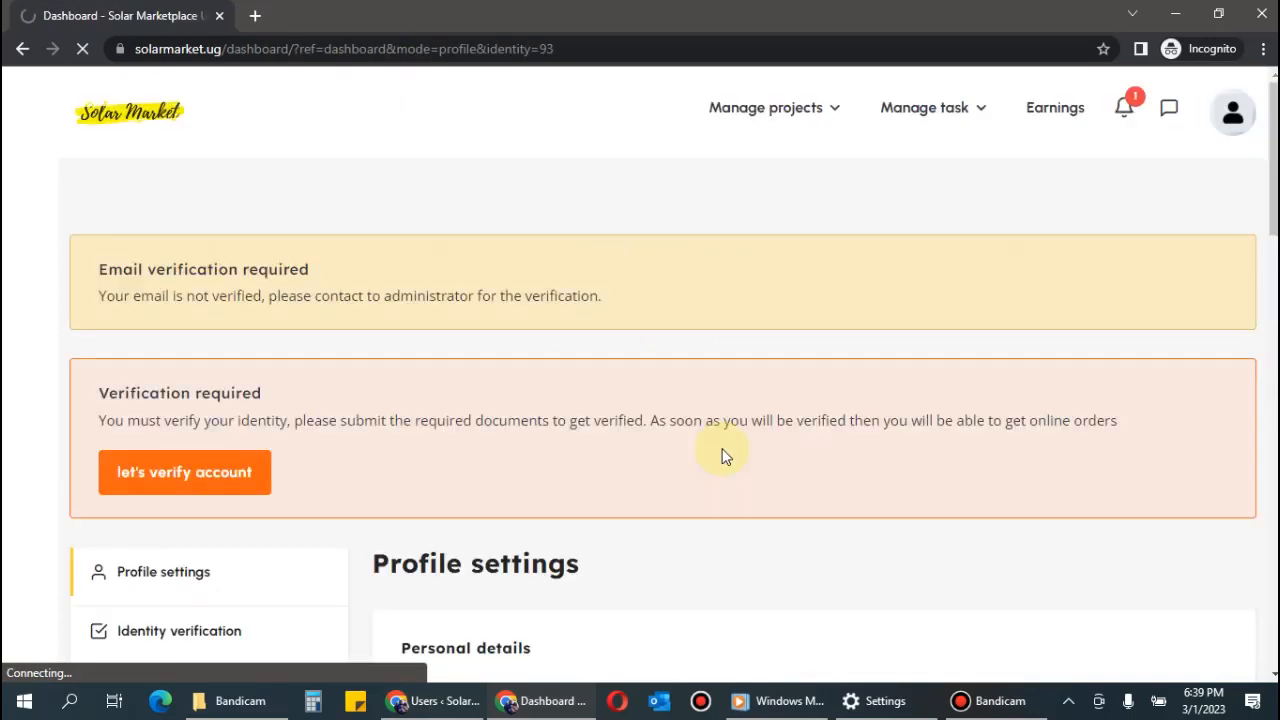
Enter the installer's first and last name, correcting the misspelled last name.
scroll(726, 456, "down", 4)
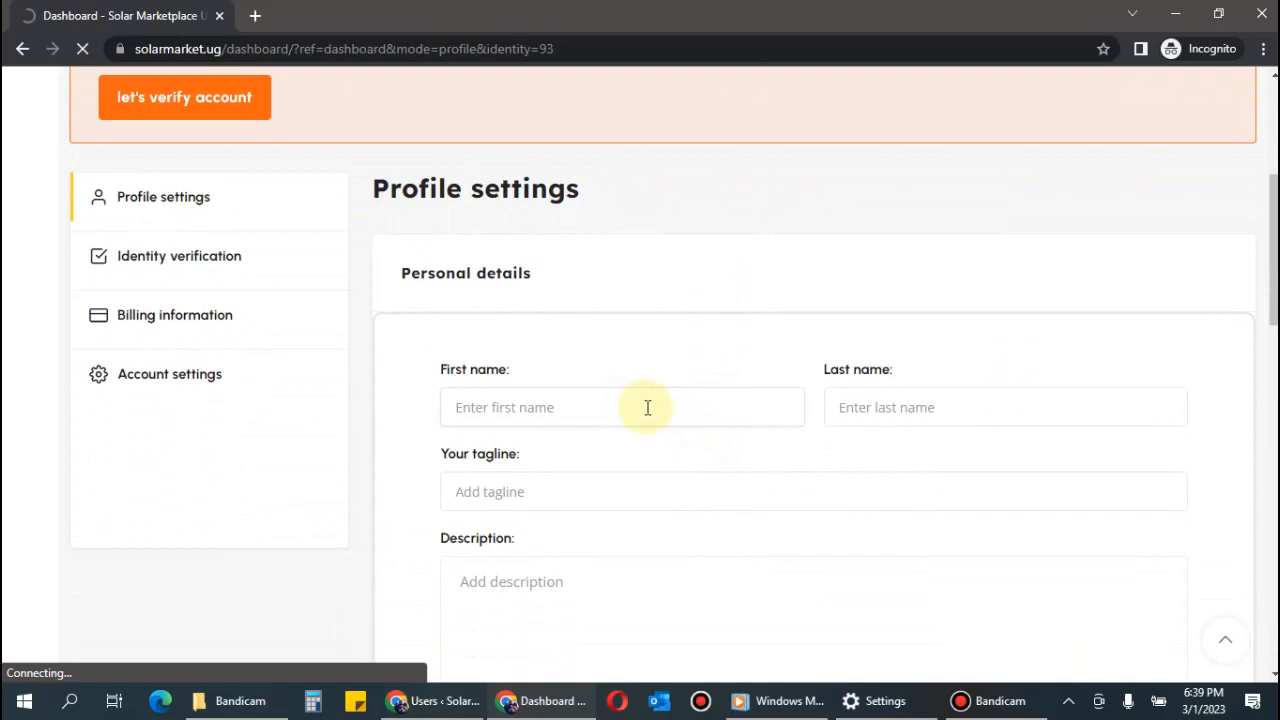
scroll(650, 408, "down", 4)
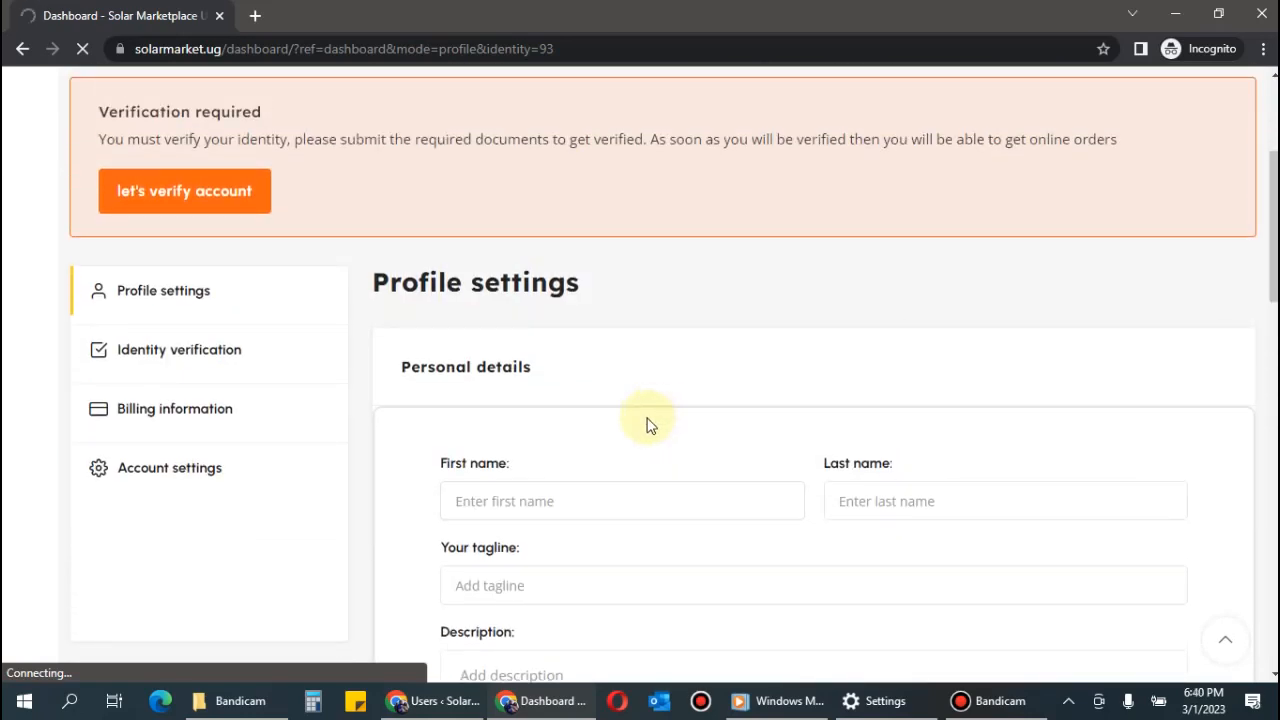
left_click(606, 498)
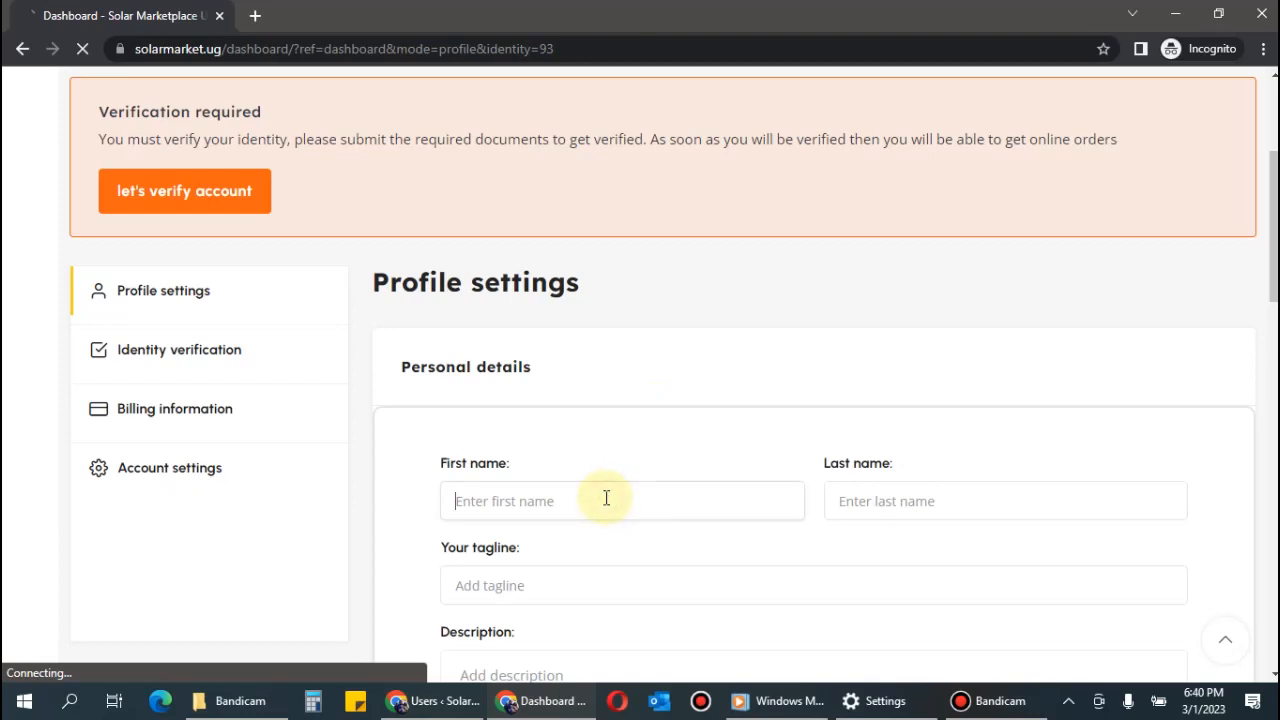
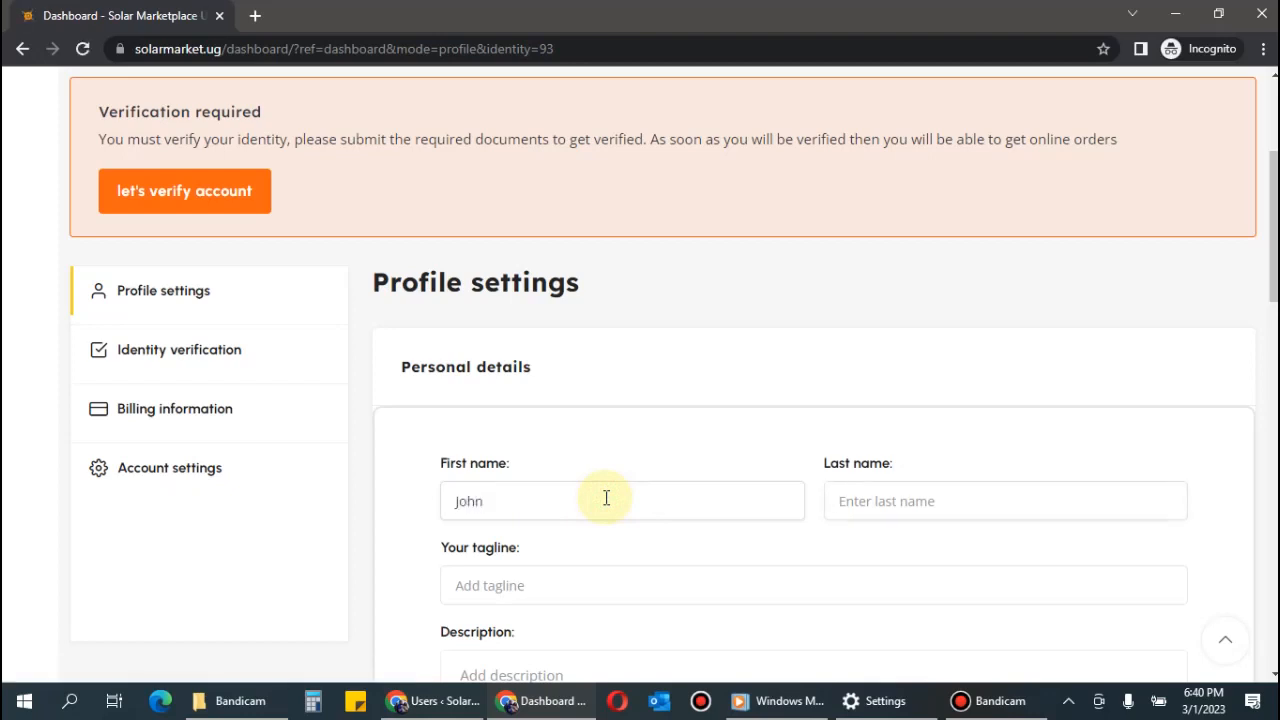
key("Tab")
Draft a tagline about being an experienced solar water heater installer, then delete it.
scroll(570, 450, "down", 2)
left_click(568, 402)
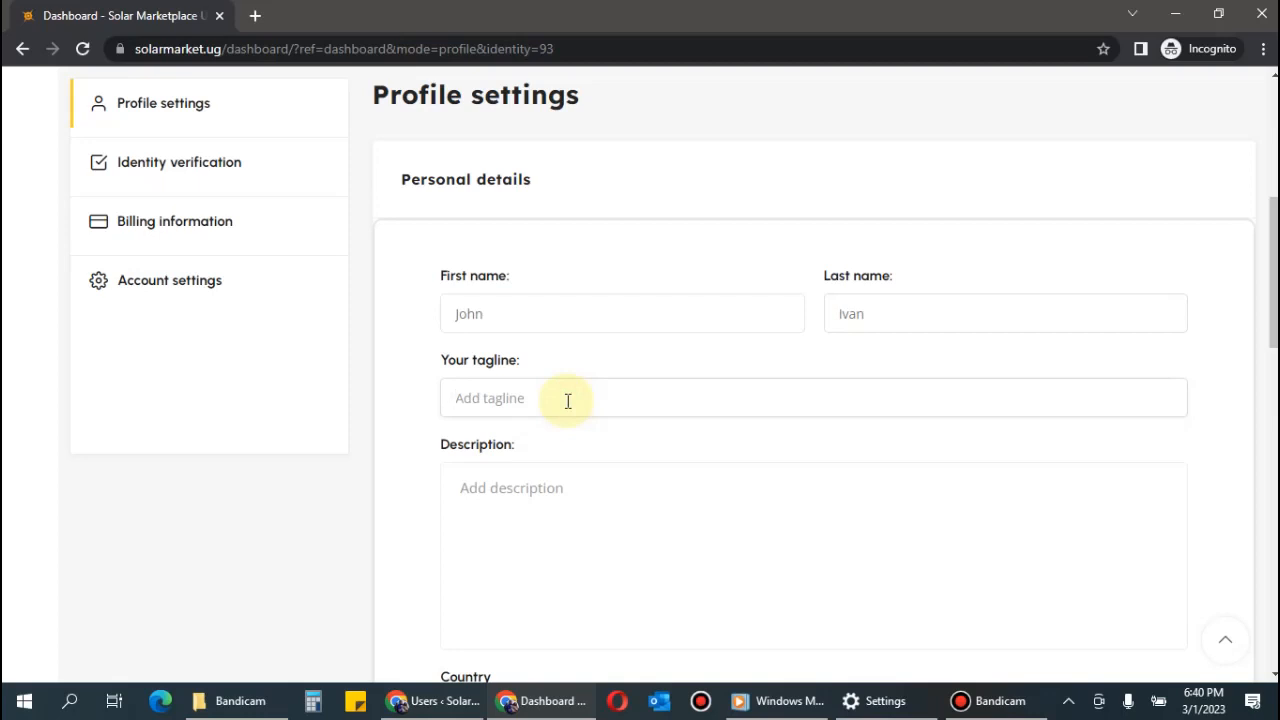
type("I am an experiences solar water he")
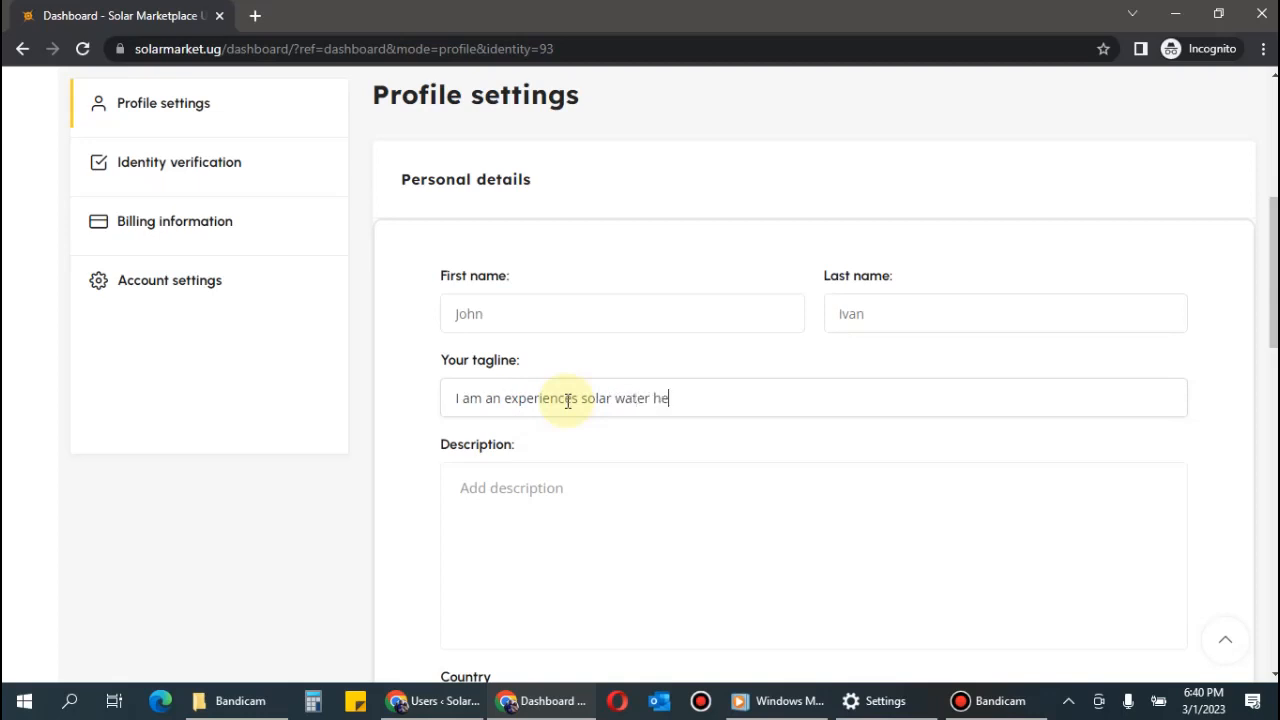
type("ater installer.")
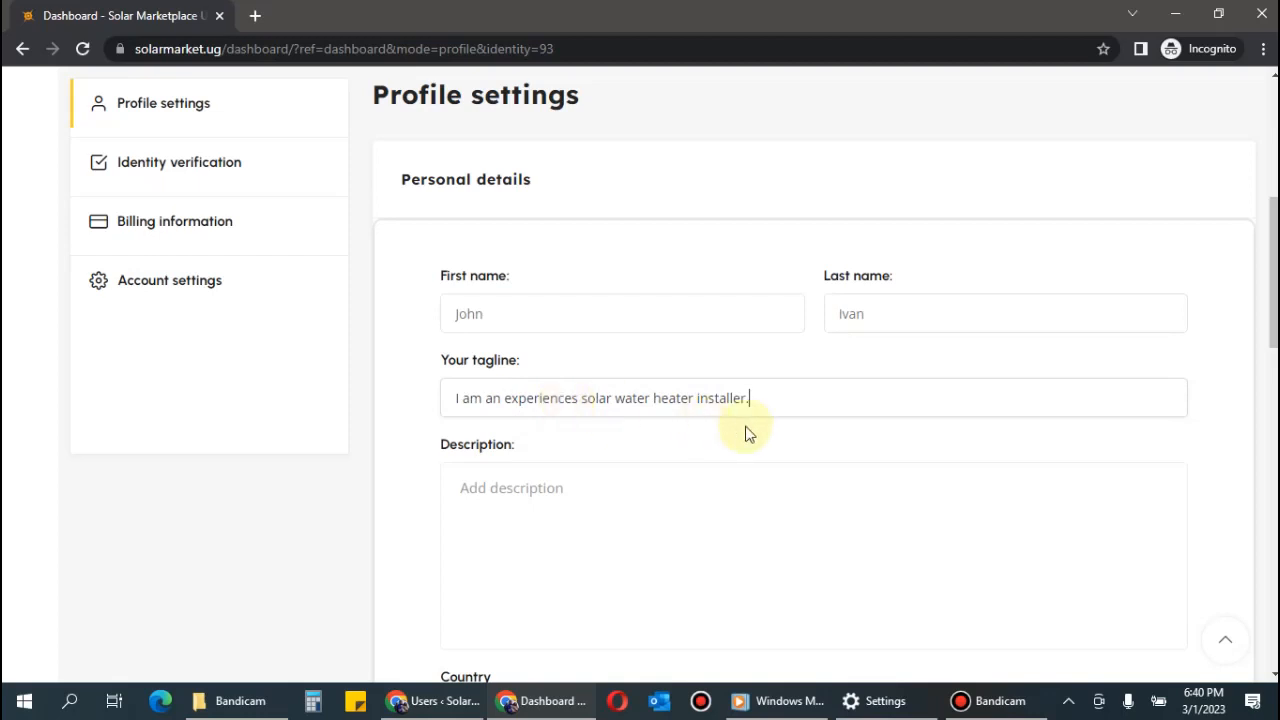
left_click_drag(785, 389, 409, 417)
key("BackSpace")
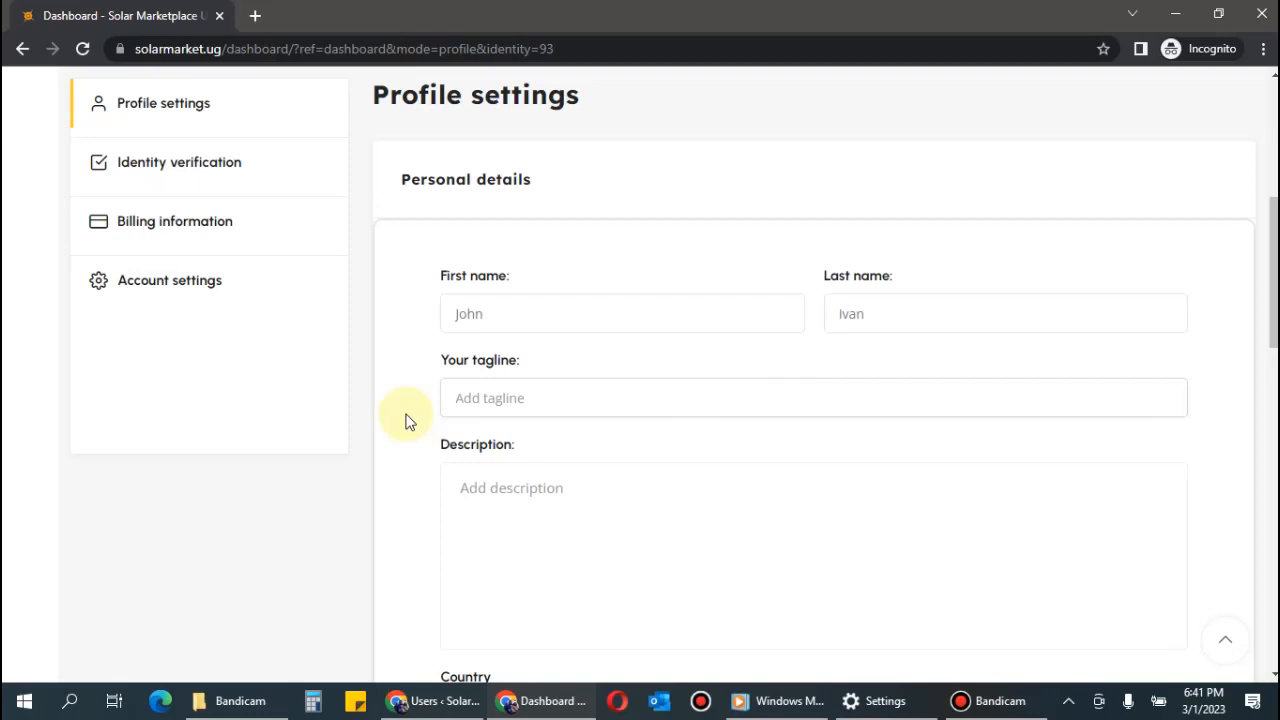
Draft a tagline about 6 years of domestic solar installation experience in Uganda, then delete it.
type("I have 6 years of professional")
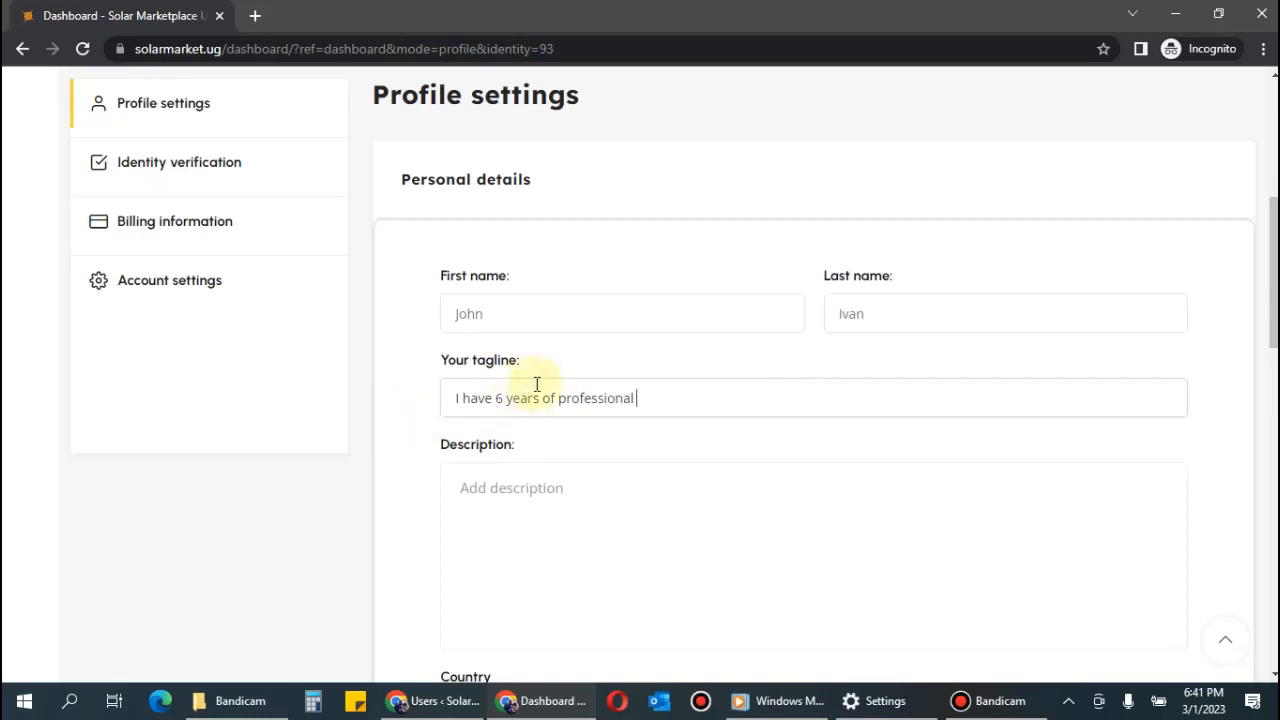
left_click(581, 400)
type("f")
left_click(586, 400)
key("BackSpace")
left_click(731, 400)
type("experience in ")
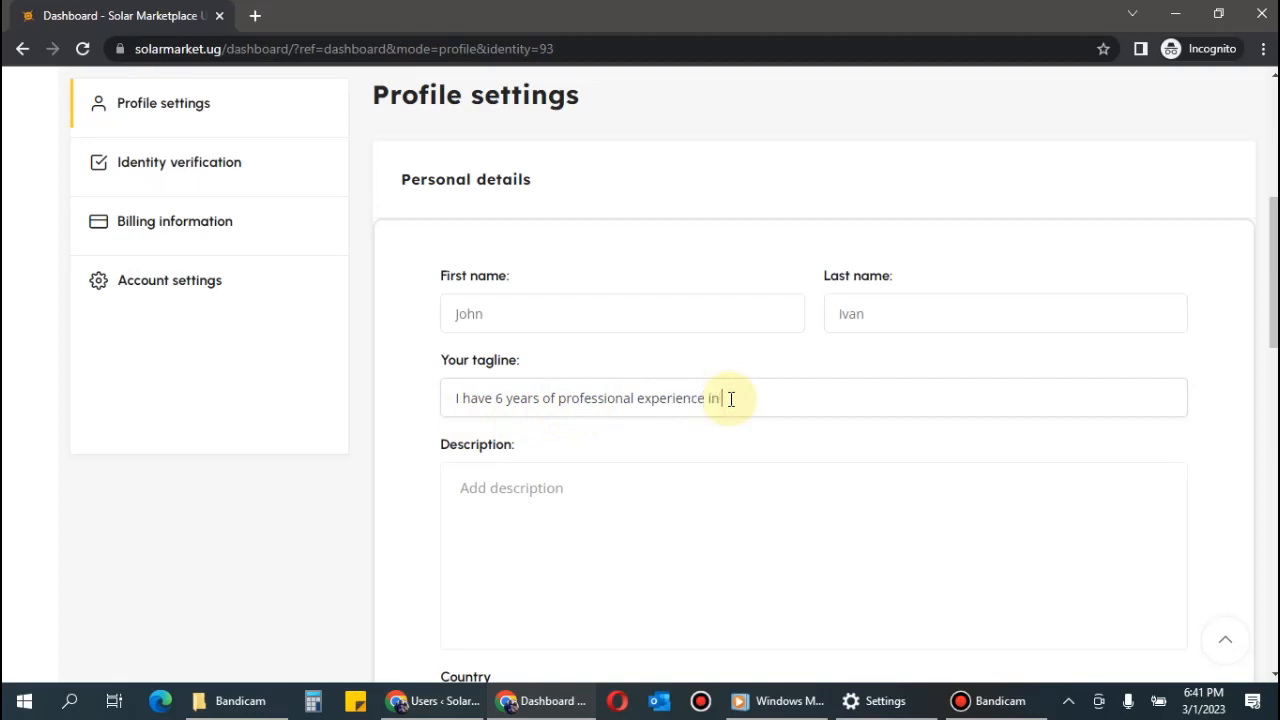
type("domestic solar installation")
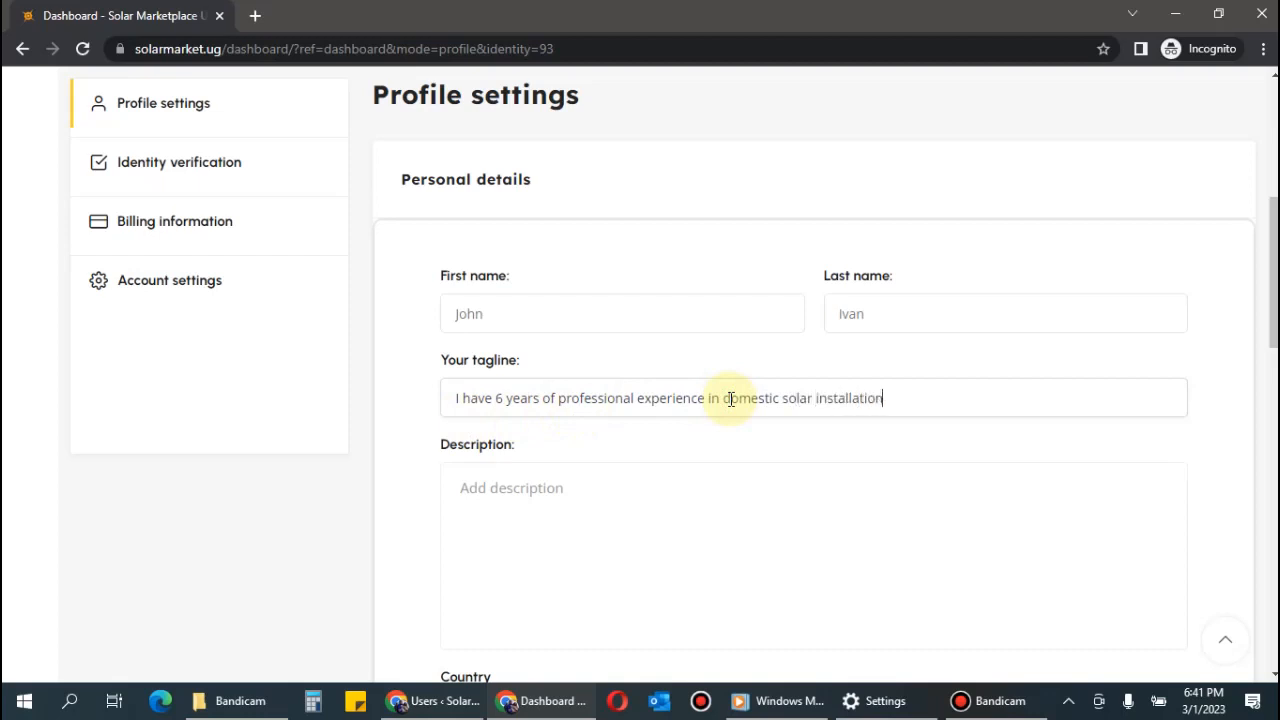
type("s in Uganda")
left_click_drag(1014, 400, 565, 412)
left_click_drag(453, 467, 434, 466)
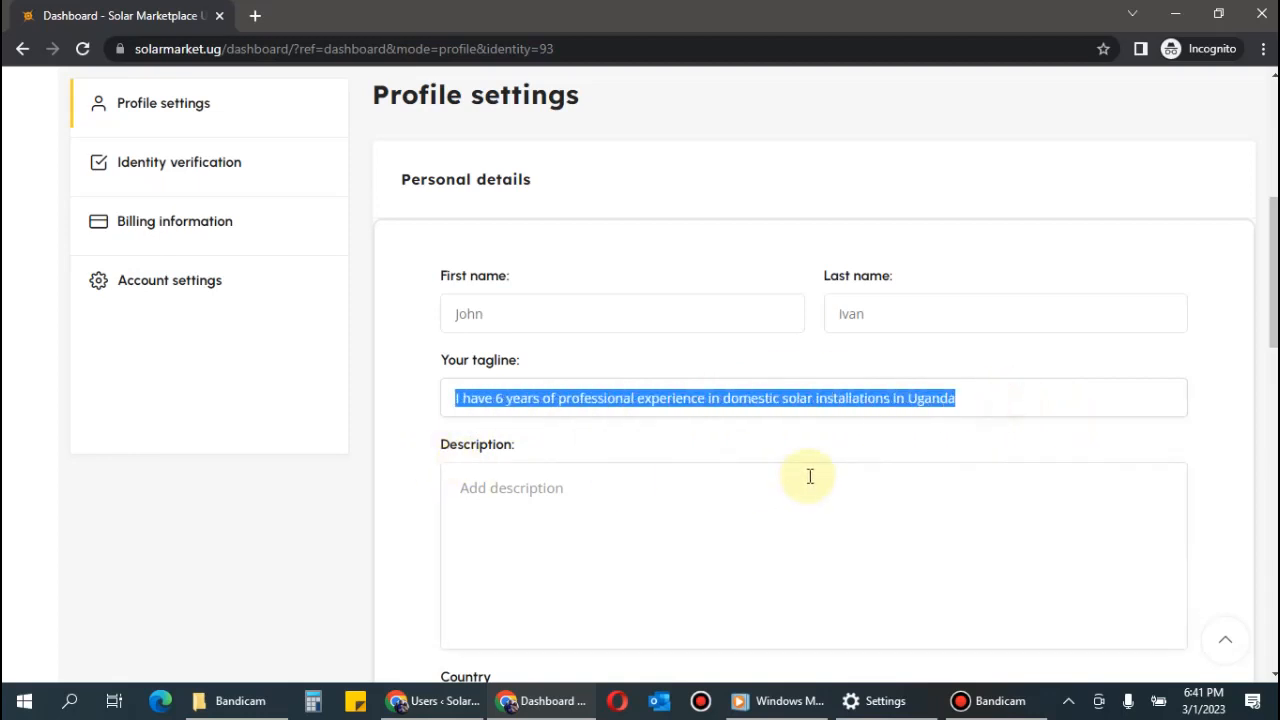
key("BackSpace")
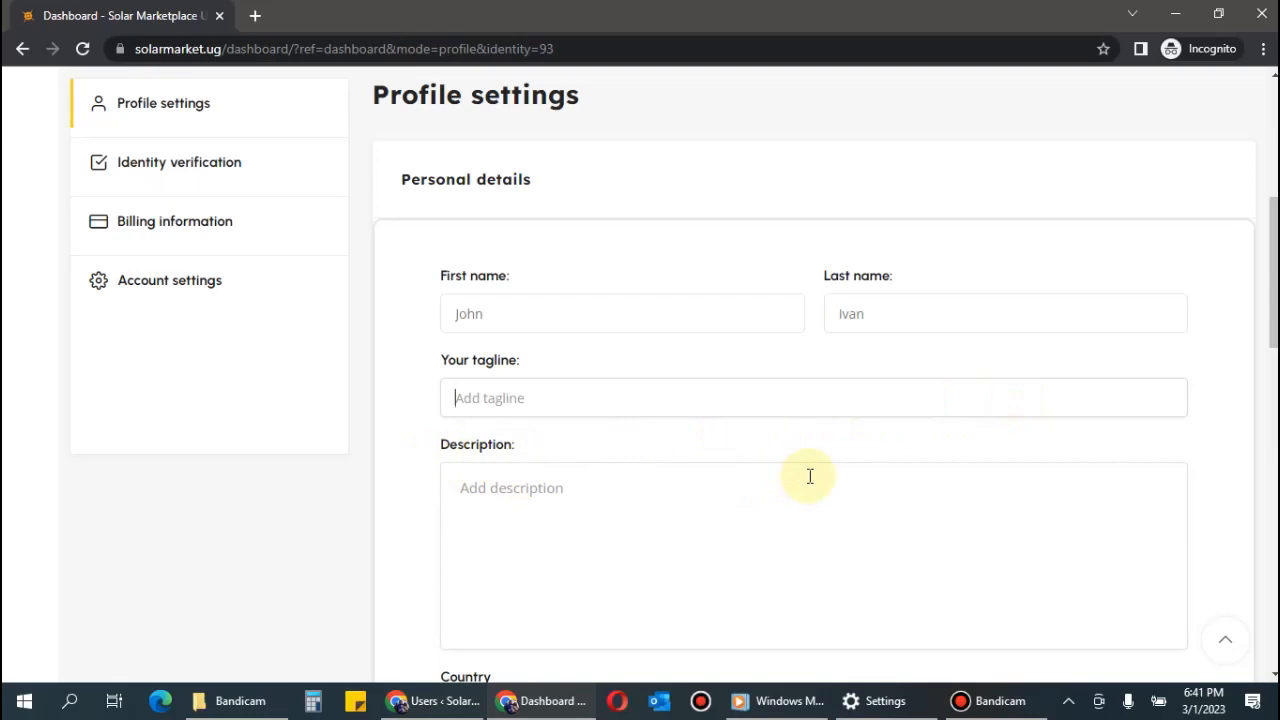
Write the tagline 'I am a graduate student of electrical engineering with passion in solar irrigation systems'.
type("I am a graduate student o")
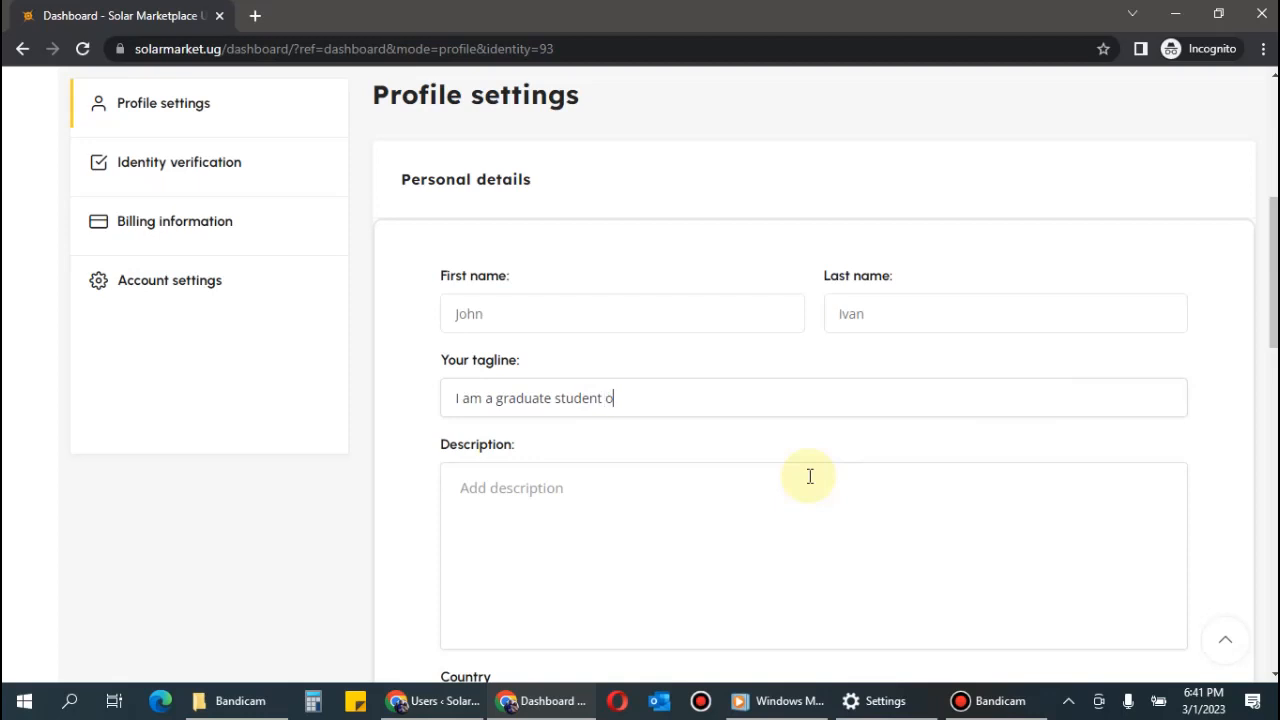
type("f electrical engine")
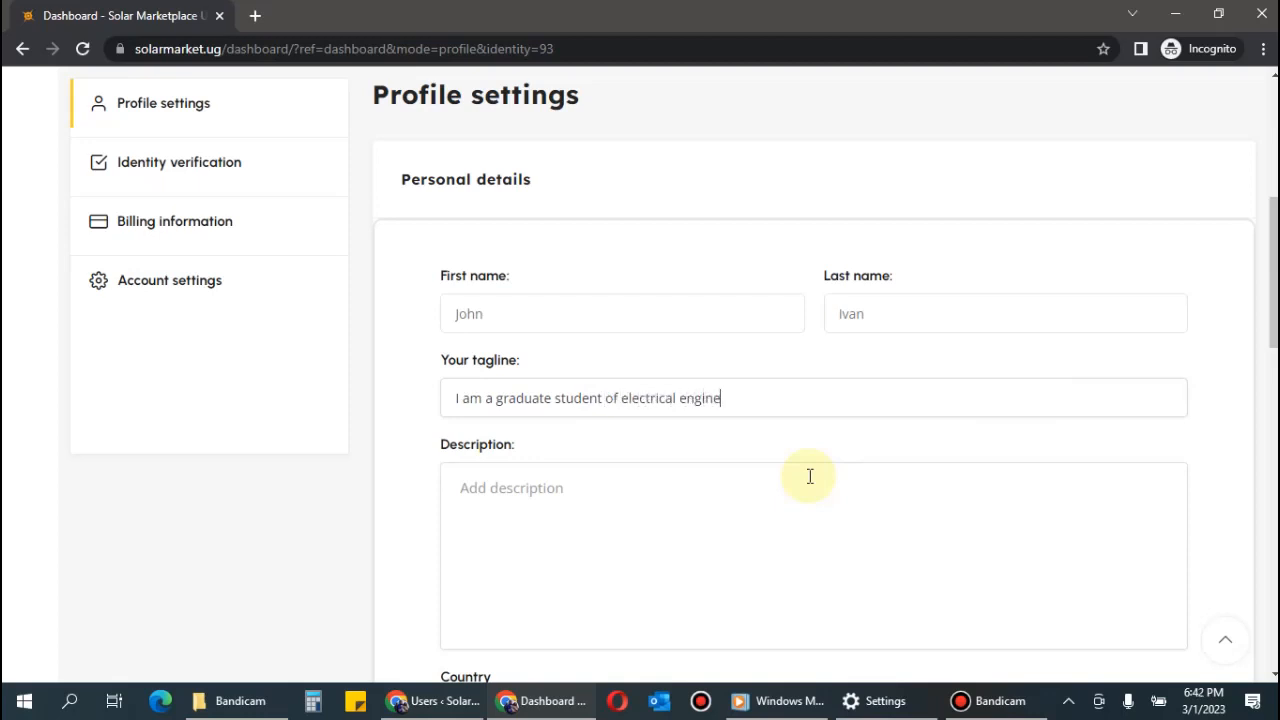
type("ering with passion in")
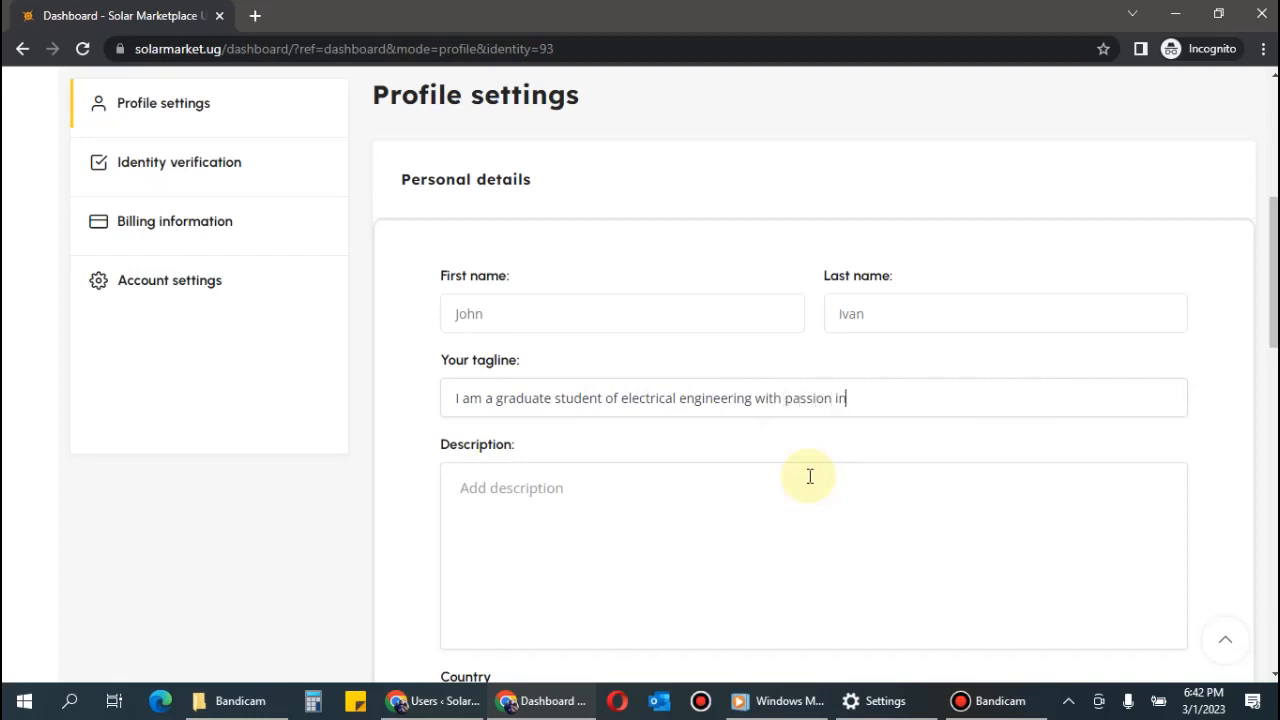
type(" solar irrigation systems")
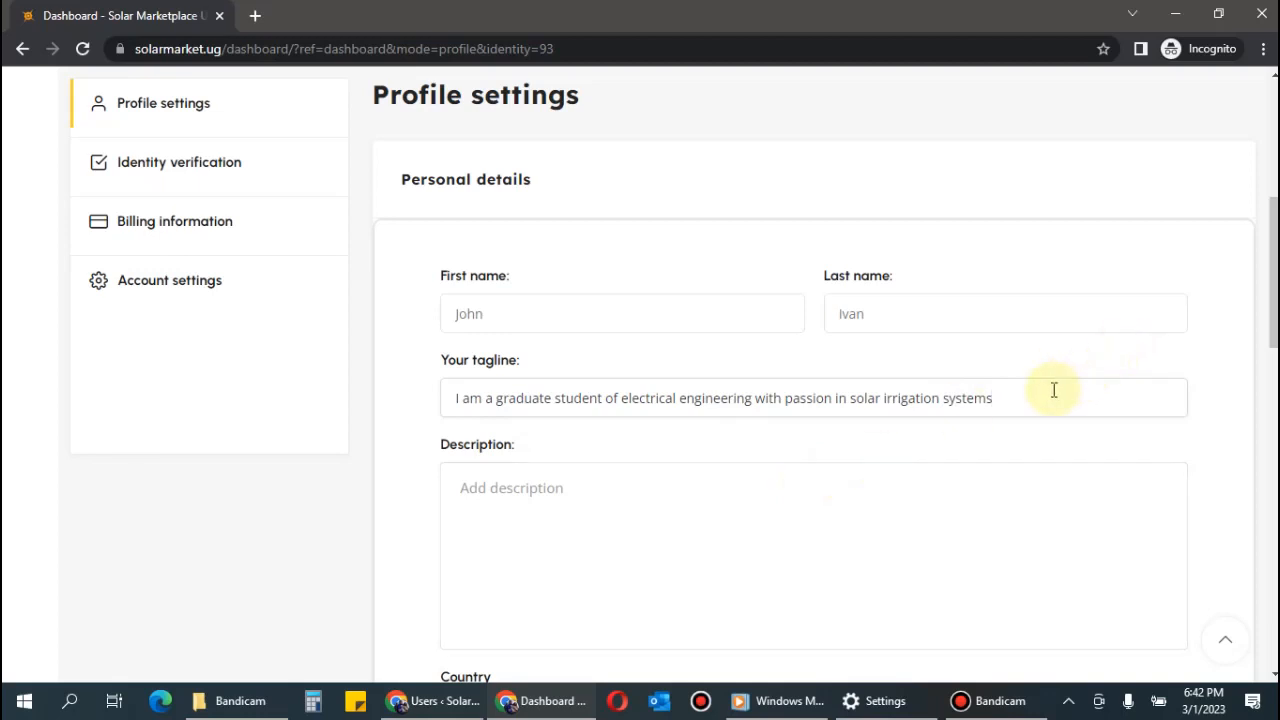
left_click_drag(1057, 391, 441, 428)
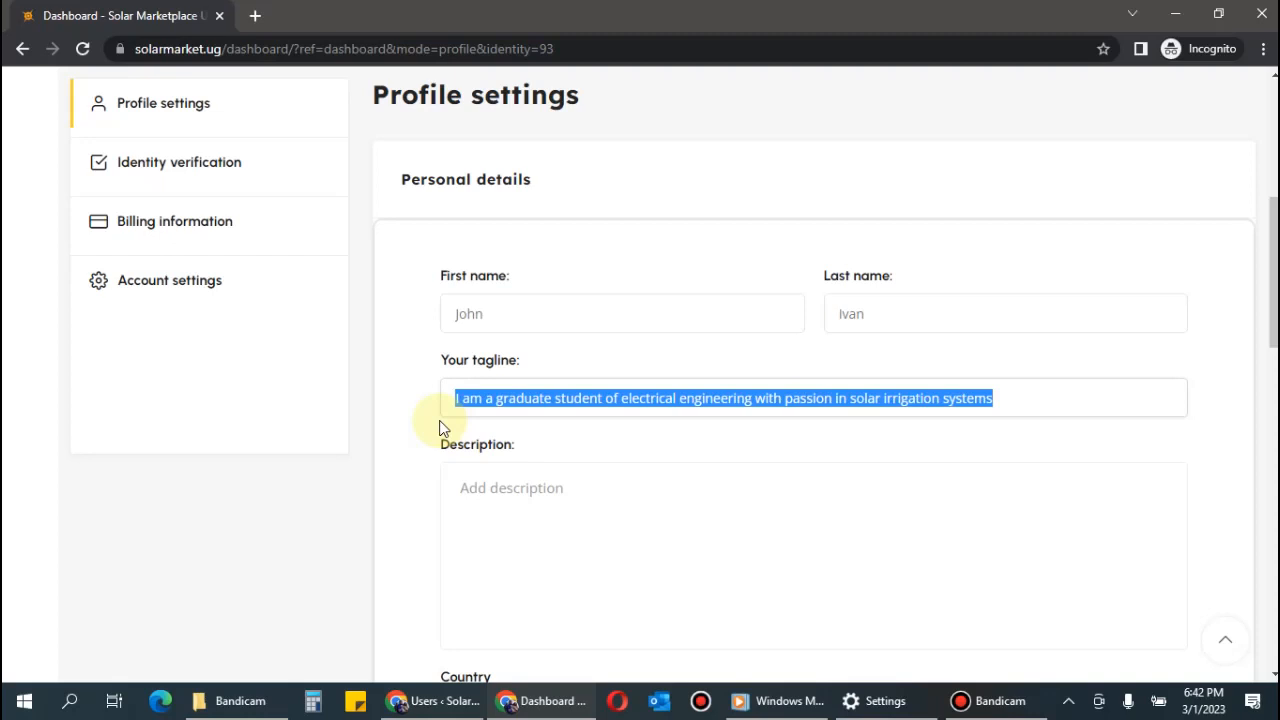
Replace the tagline with 'I am an expert in solar systems installations and troubleshooting for both domestic and commercial systems.'.
key("BackSpace")
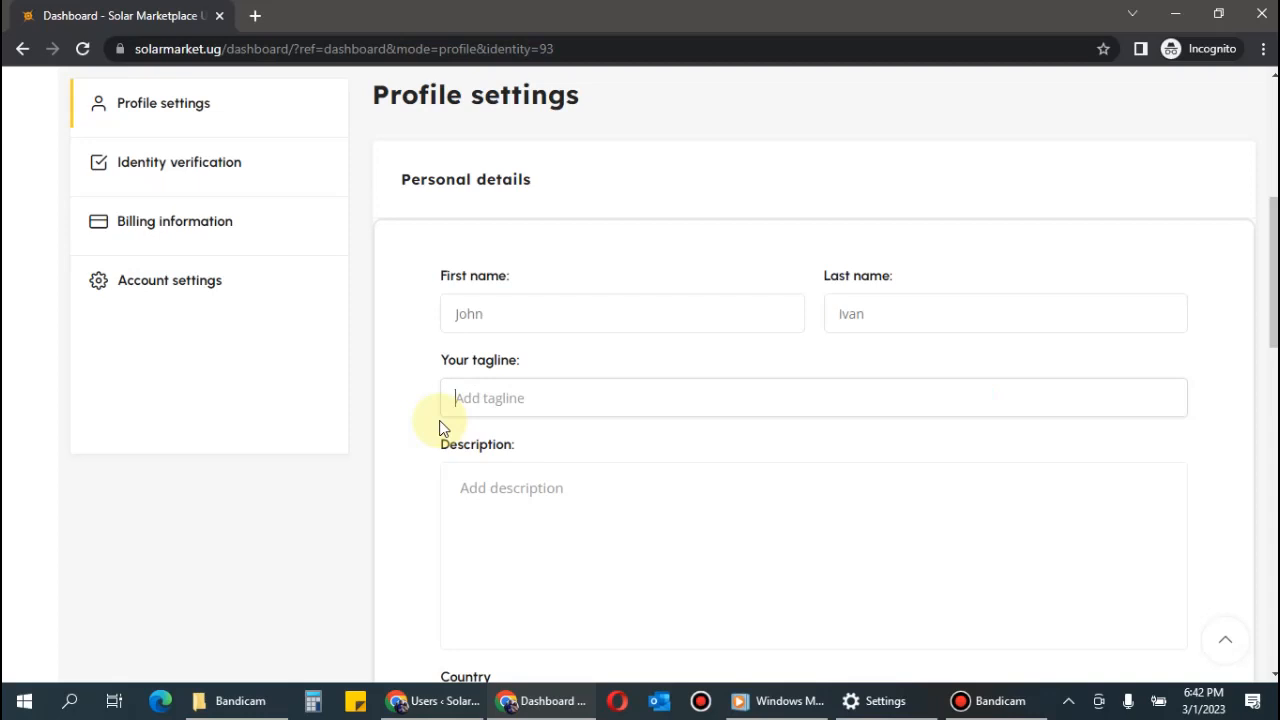
left_click(441, 414)
type("I am an expert in s")
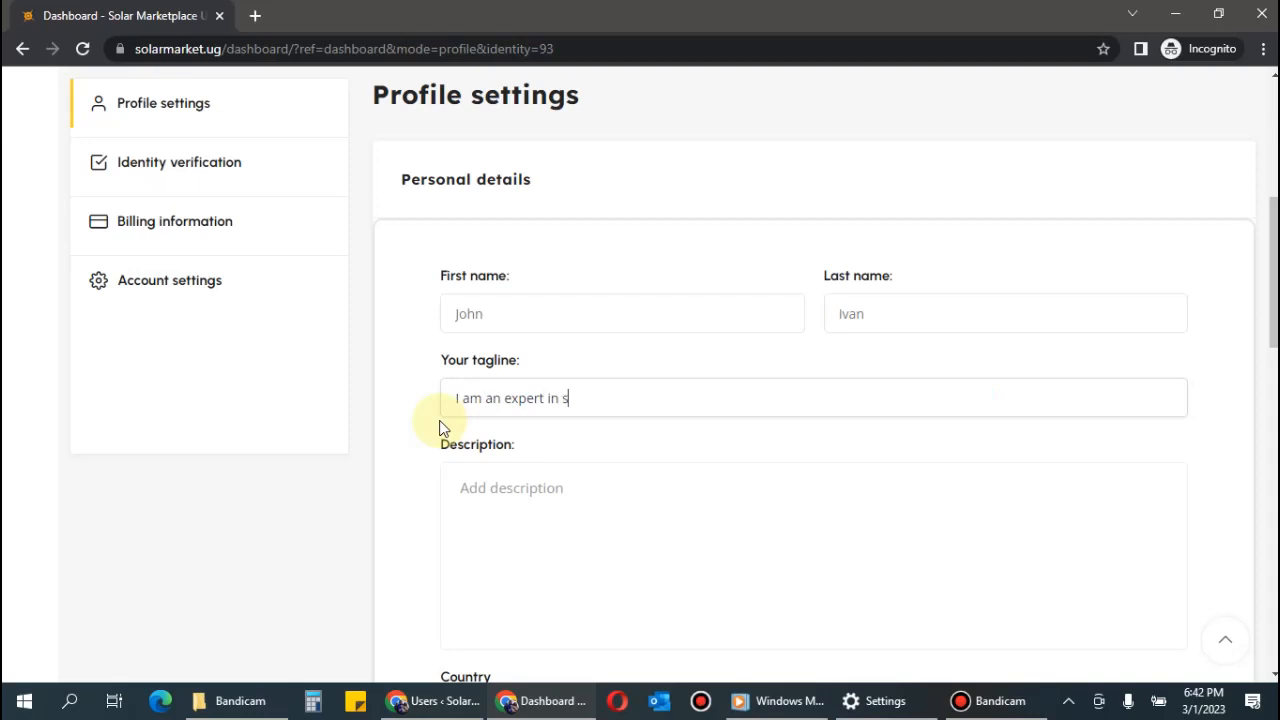
type("olar systems installations")
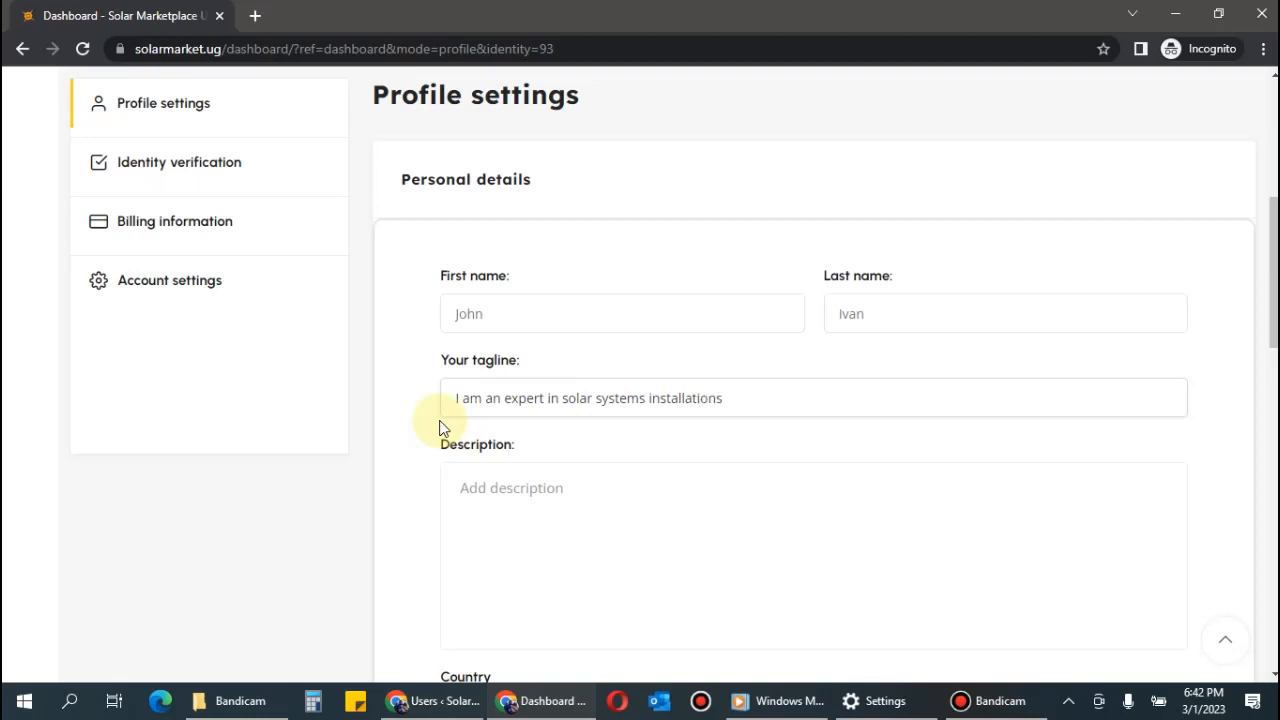
type(" and troubleshoot")
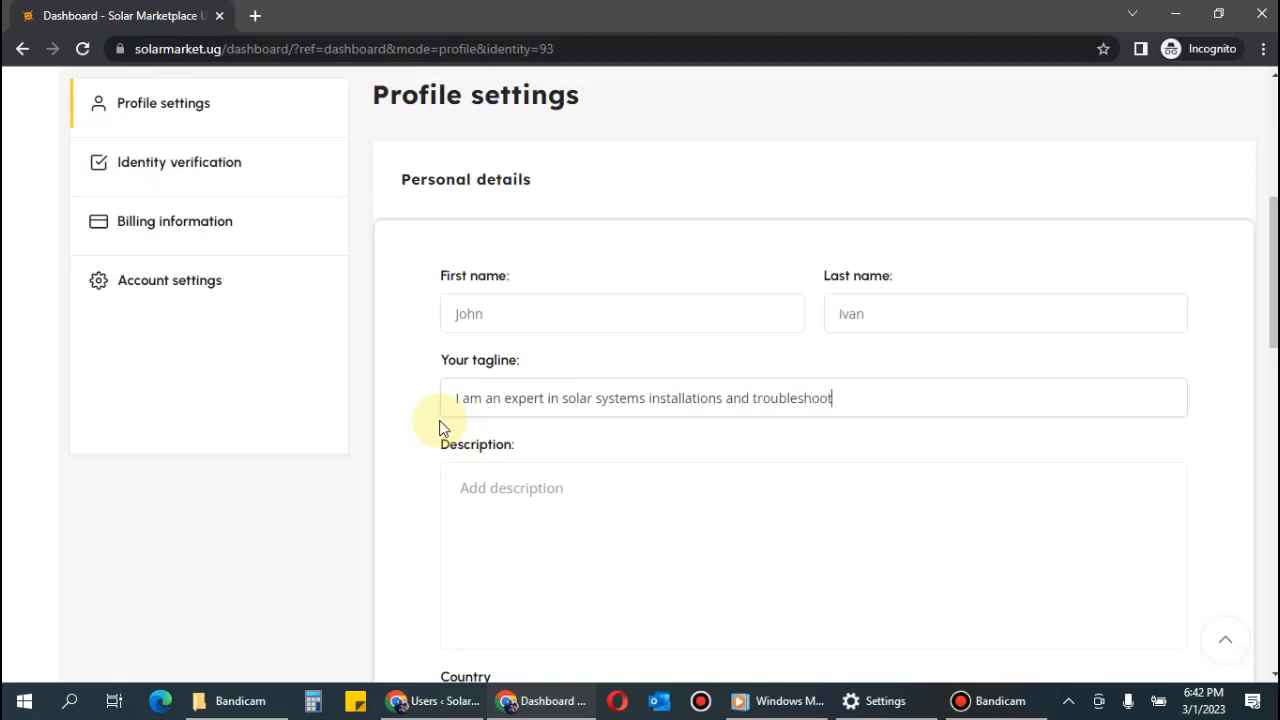
type("ing for both domestic and commercial")
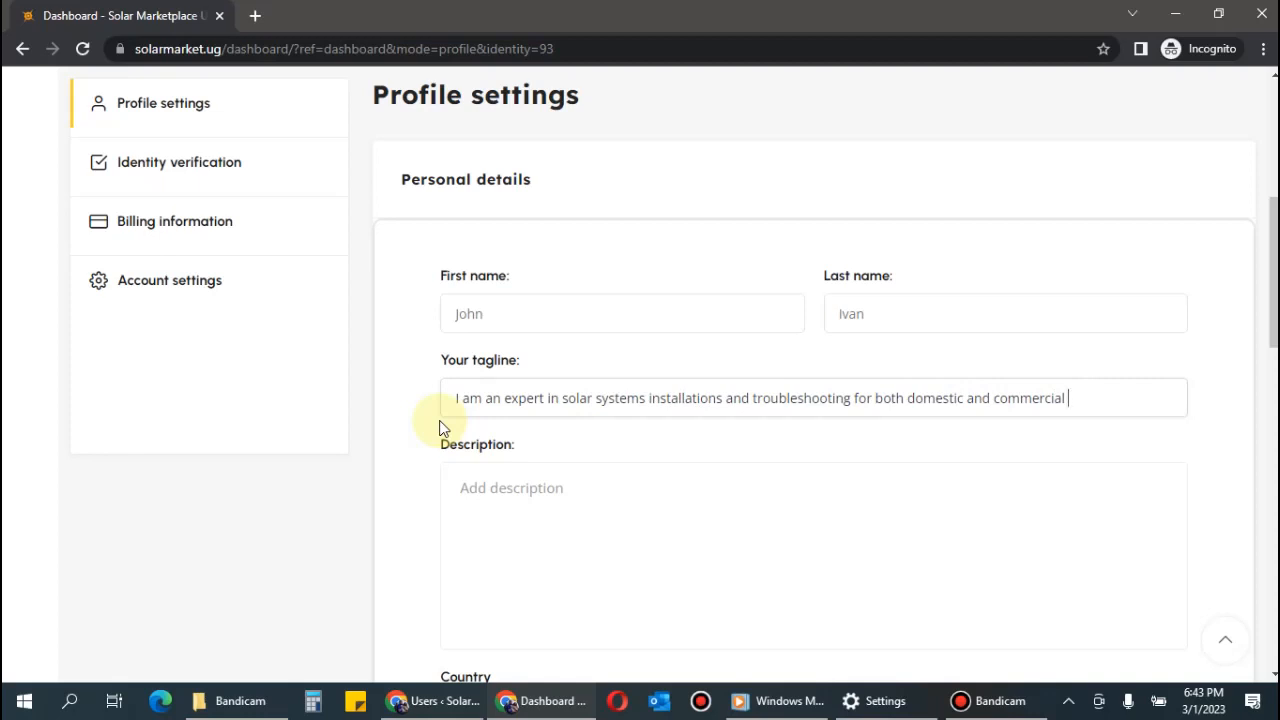
type("systems.")
scroll(633, 408, "down", 1)
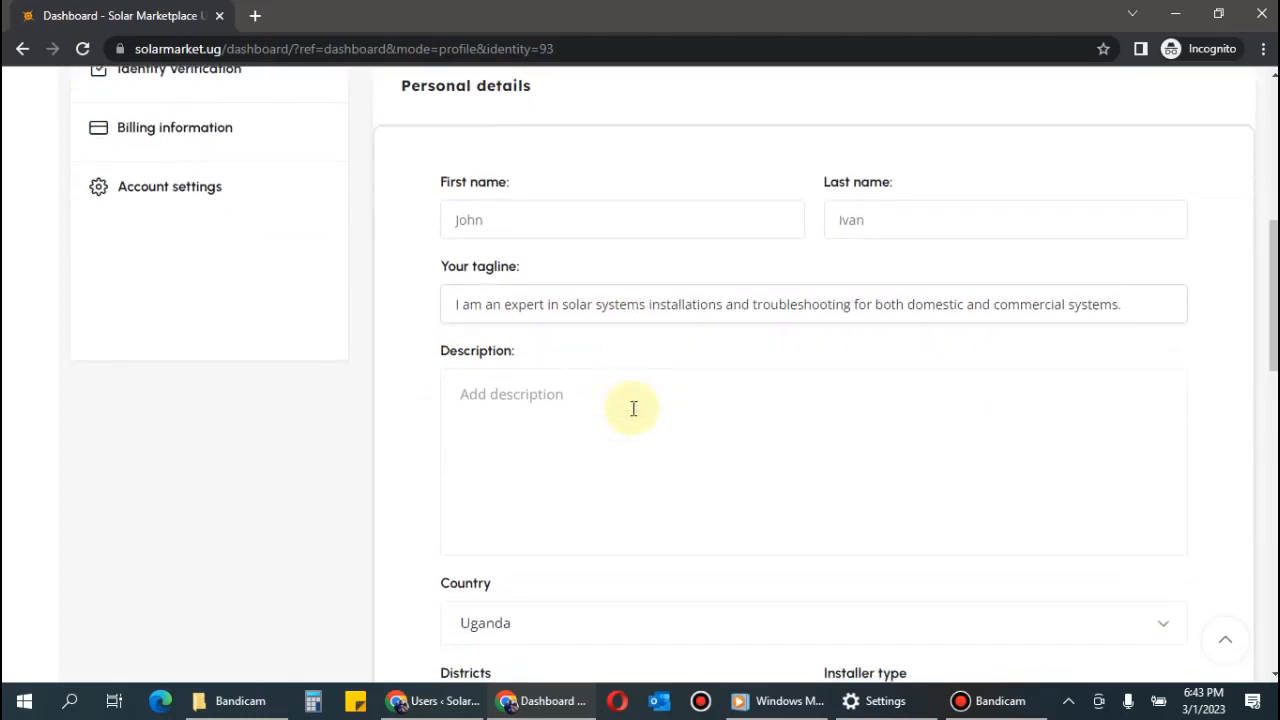
left_click(633, 408)
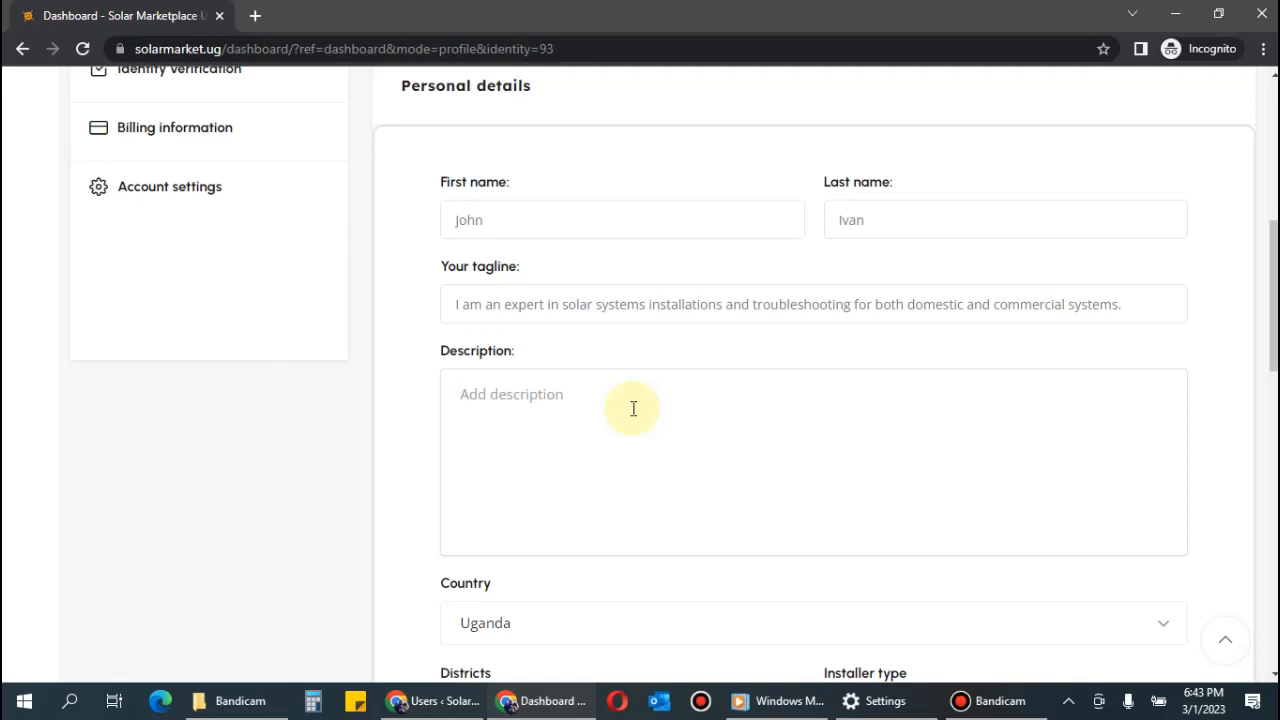
type("With")
key("BackSpace")
key("BackSpace")
key("BackSpace")
key("BackSpace")
key("BackSpace")
Type the Description's opening sentence on solar design, installation, maintenance and repairing inverters, charge controllers and panels.
type("I am a professional solar syste")
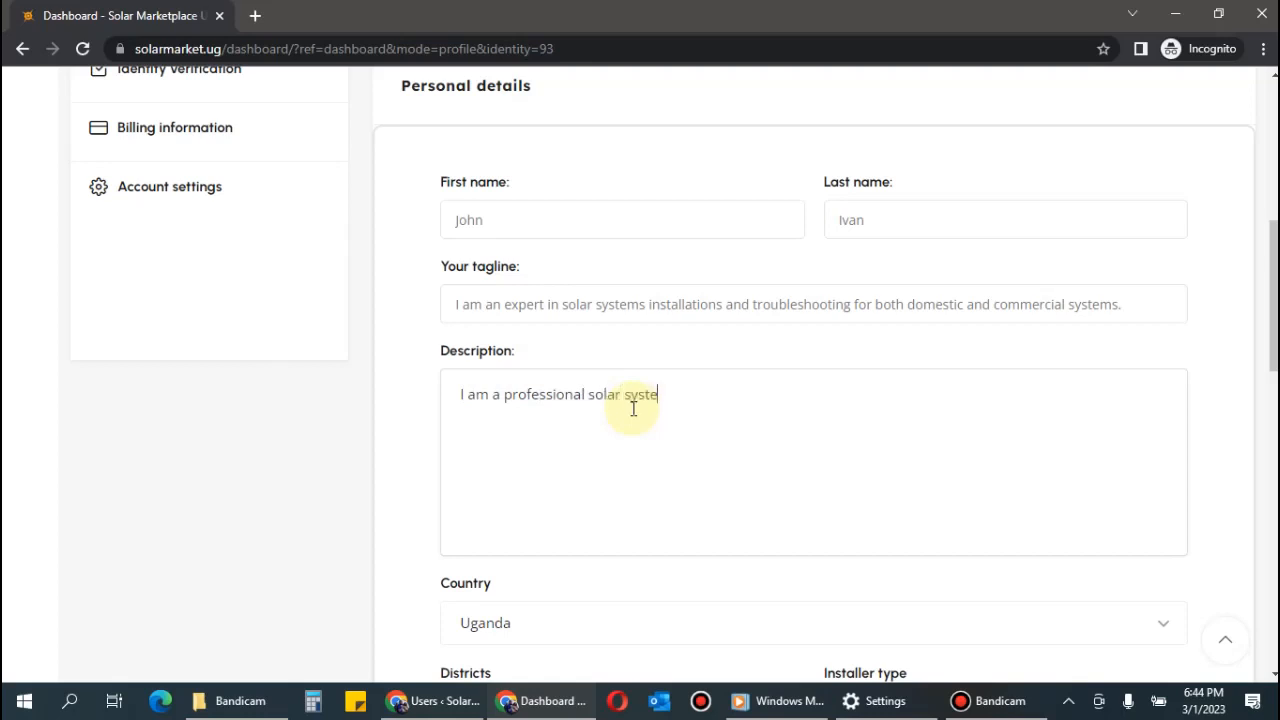
type("ms designer, installer")
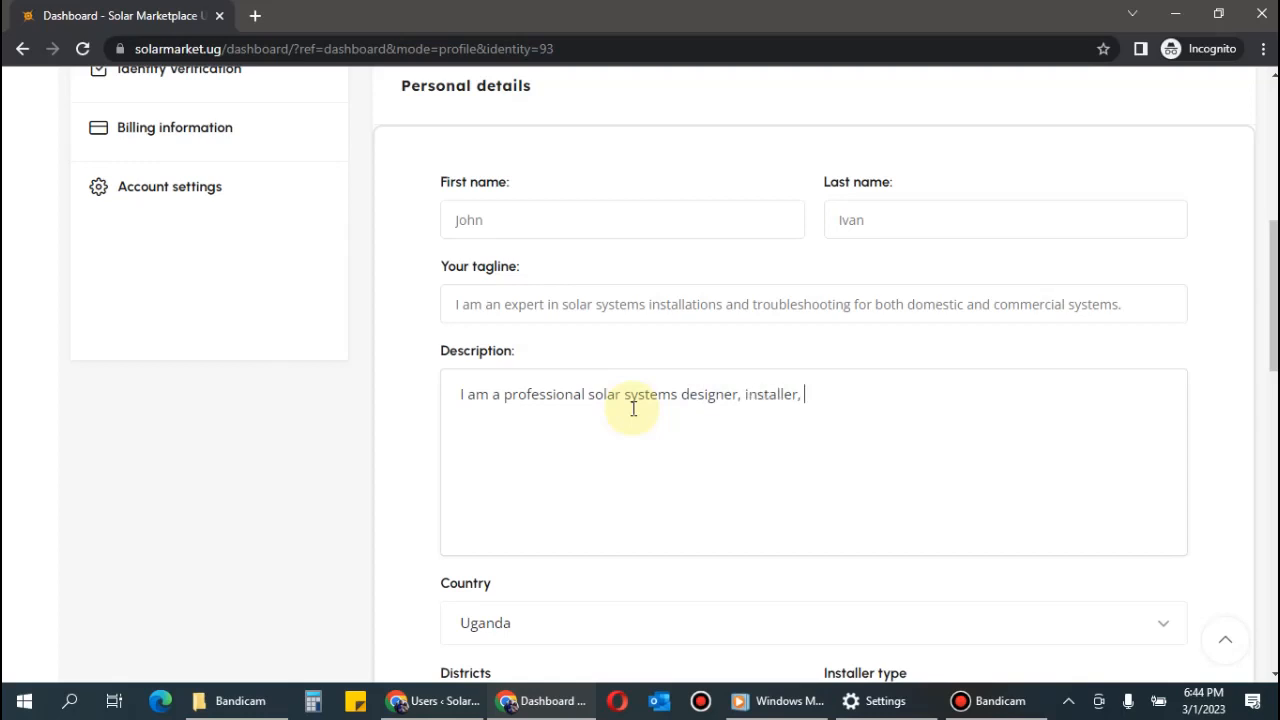
type(", maintance engineer and")
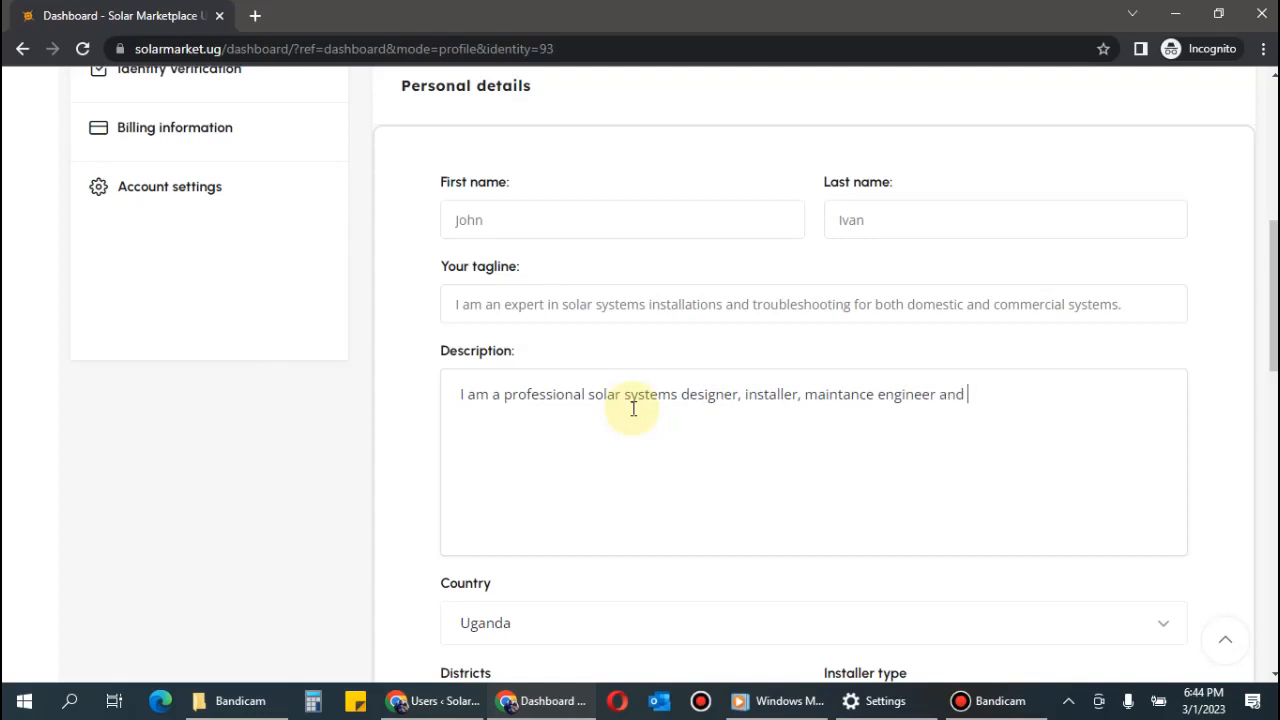
key("BackSpace")
key("BackSpace")
key("BackSpace")
key("BackSpace")
type("with repair knowledge ")
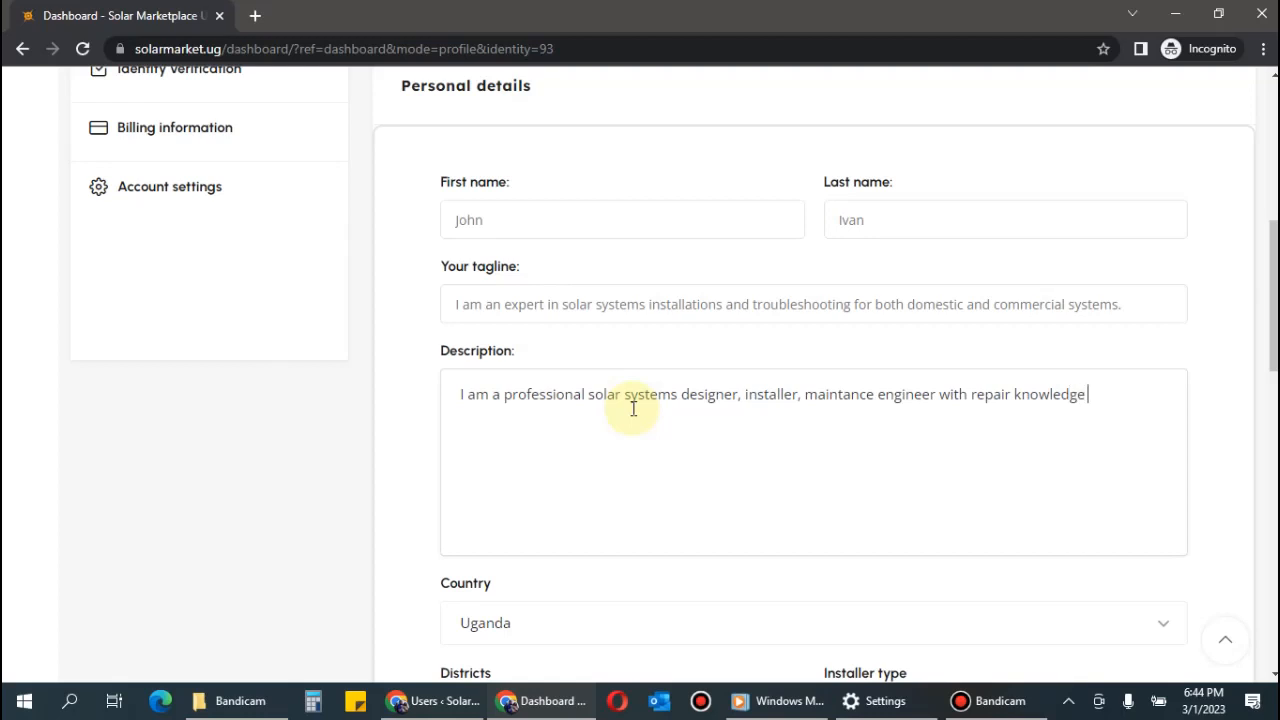
type("of most of the solar ")
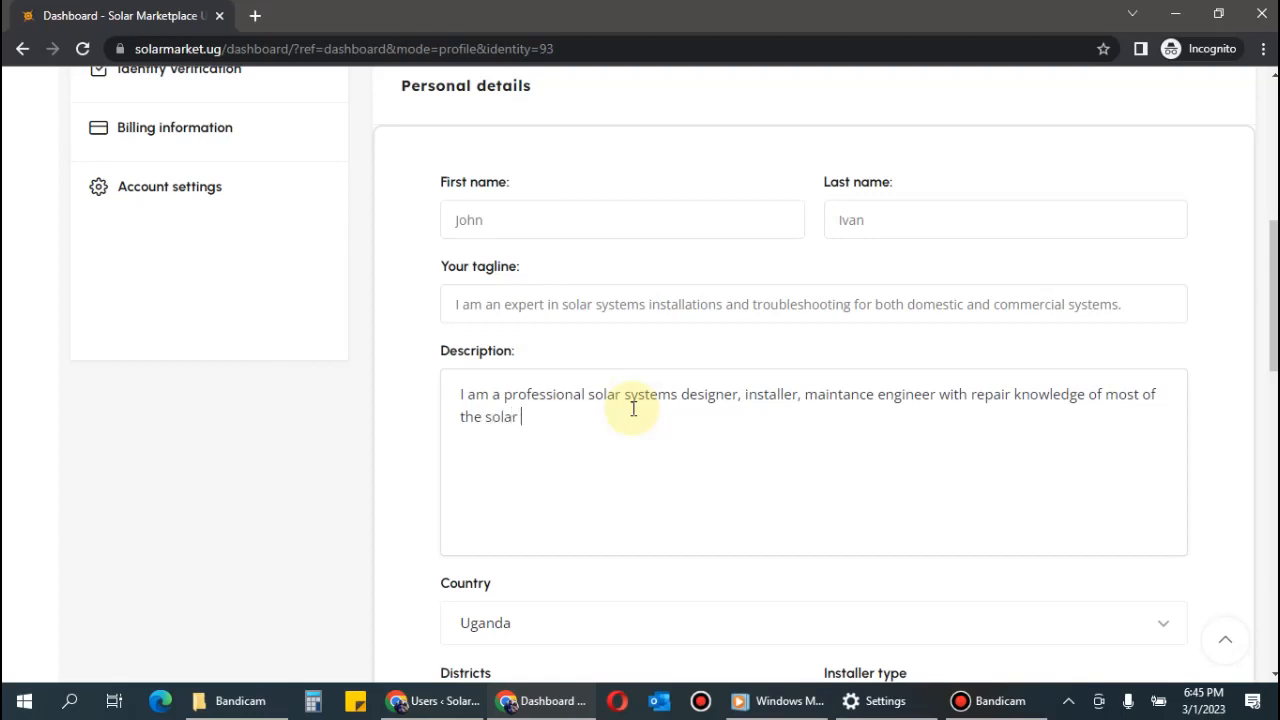
type("equipment including in")
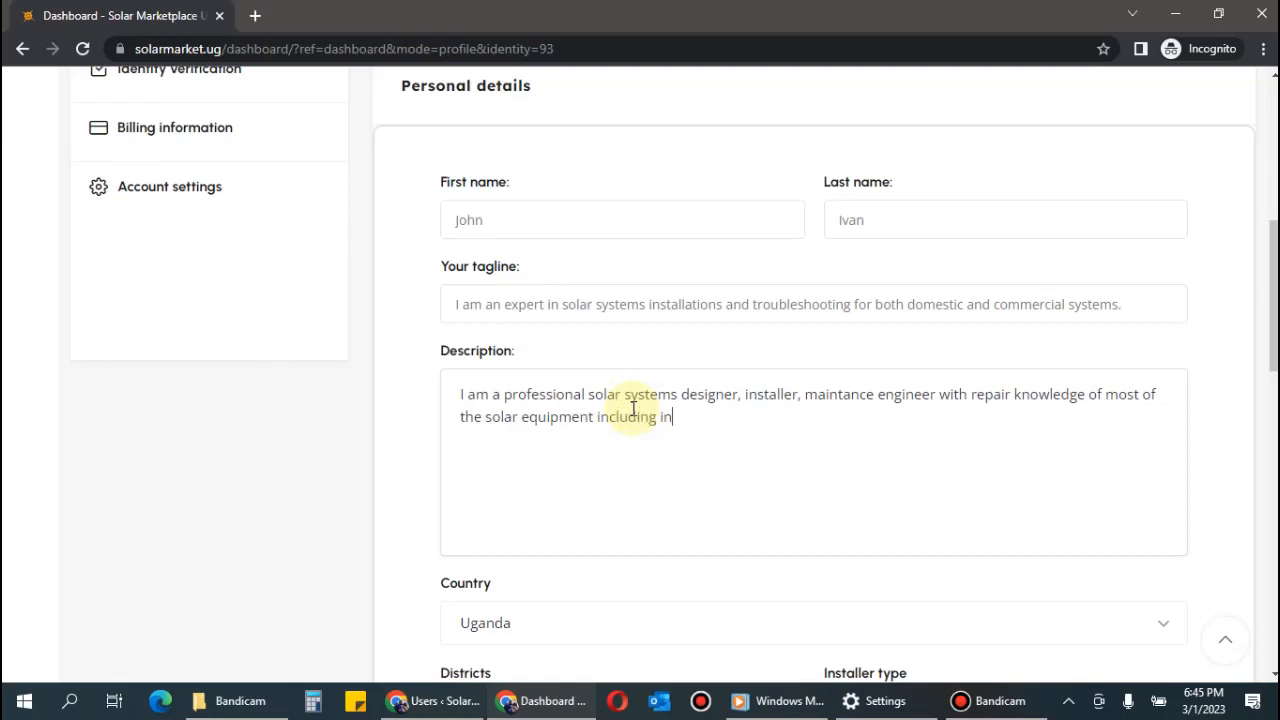
type("verters, charge controllers and solar panels.")
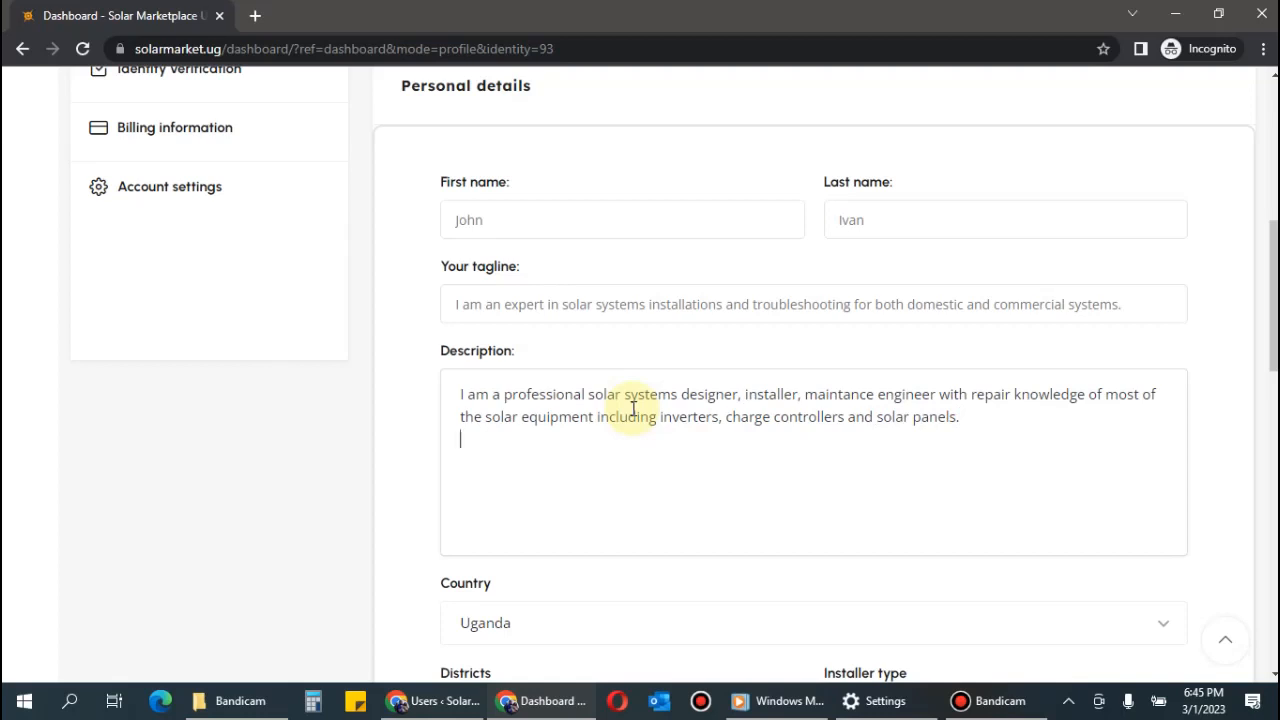
Add a Description line on affordable, guaranteed work and experience with masrcorp solar, battery Plus and others countrywide.
key("Return")
type("My work is affordable ")
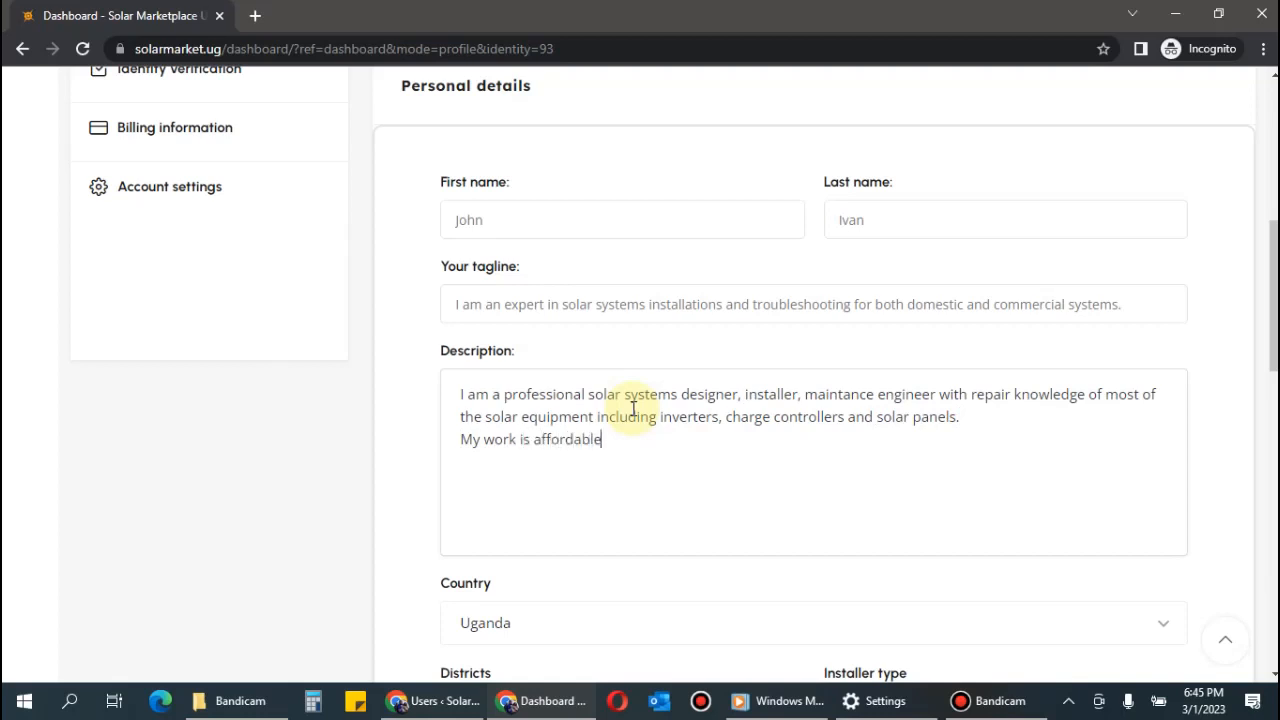
type("and the quality is ")
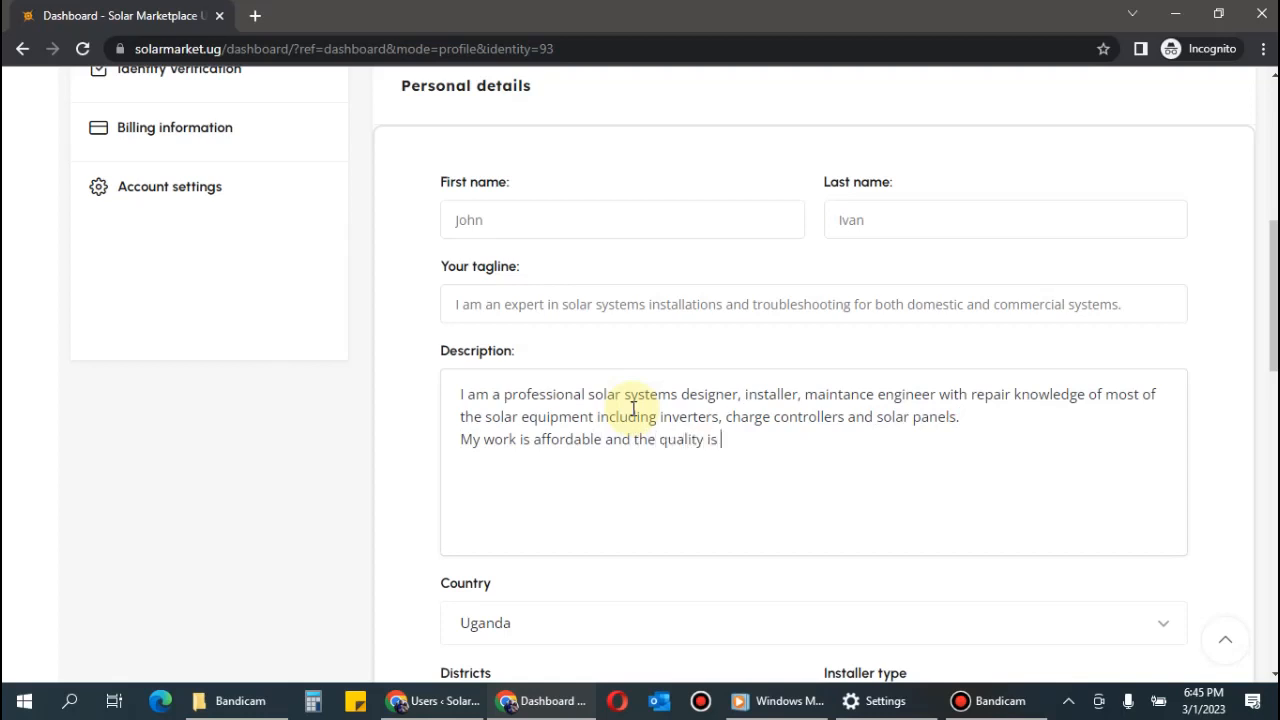
type("guaranteed. I have")
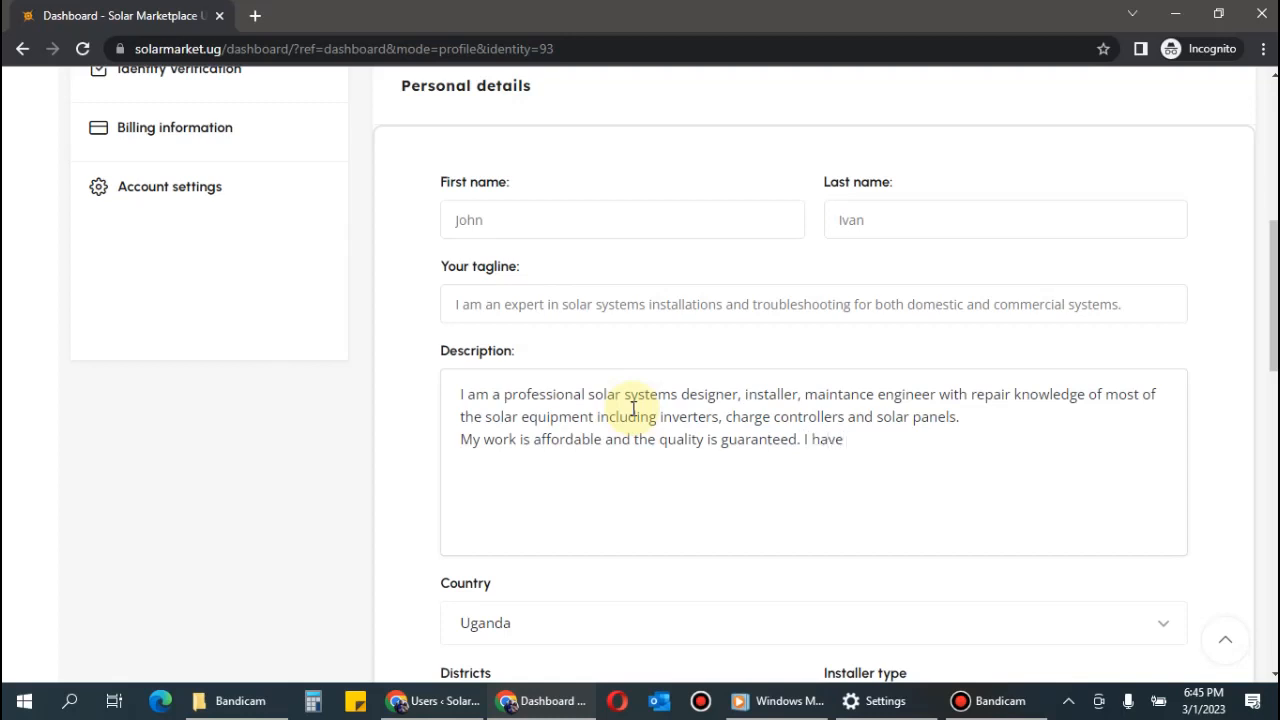
type(" vast experience working")
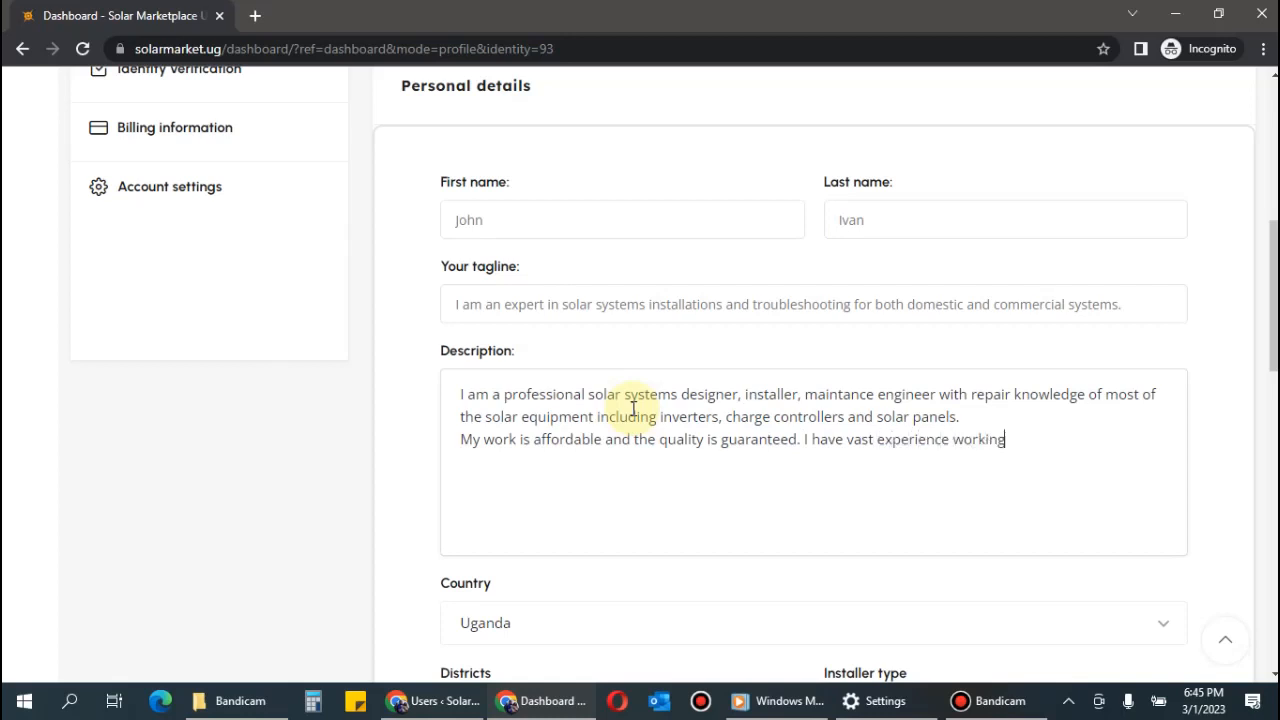
type(" with masrcorp sol")
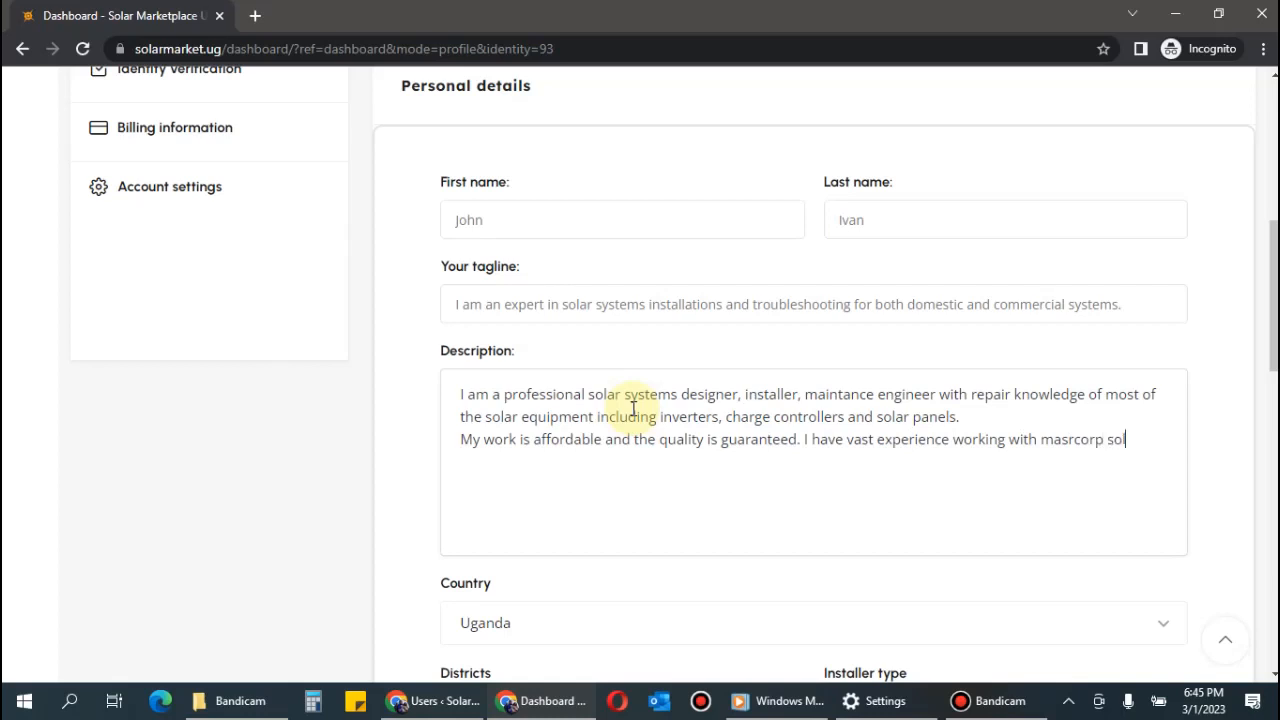
type("ar, batteryplus")
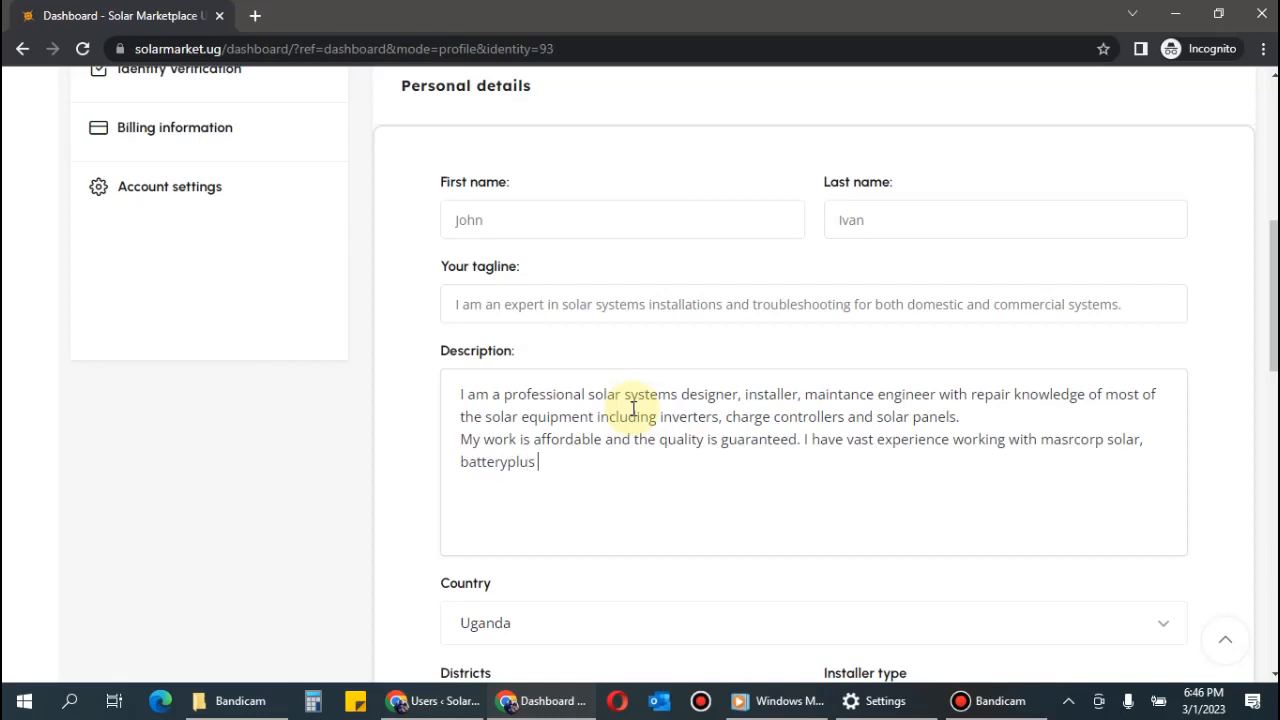
key("BackSpace")
key("BackSpace")
key("BackSpace")
type("Plus and other compai")
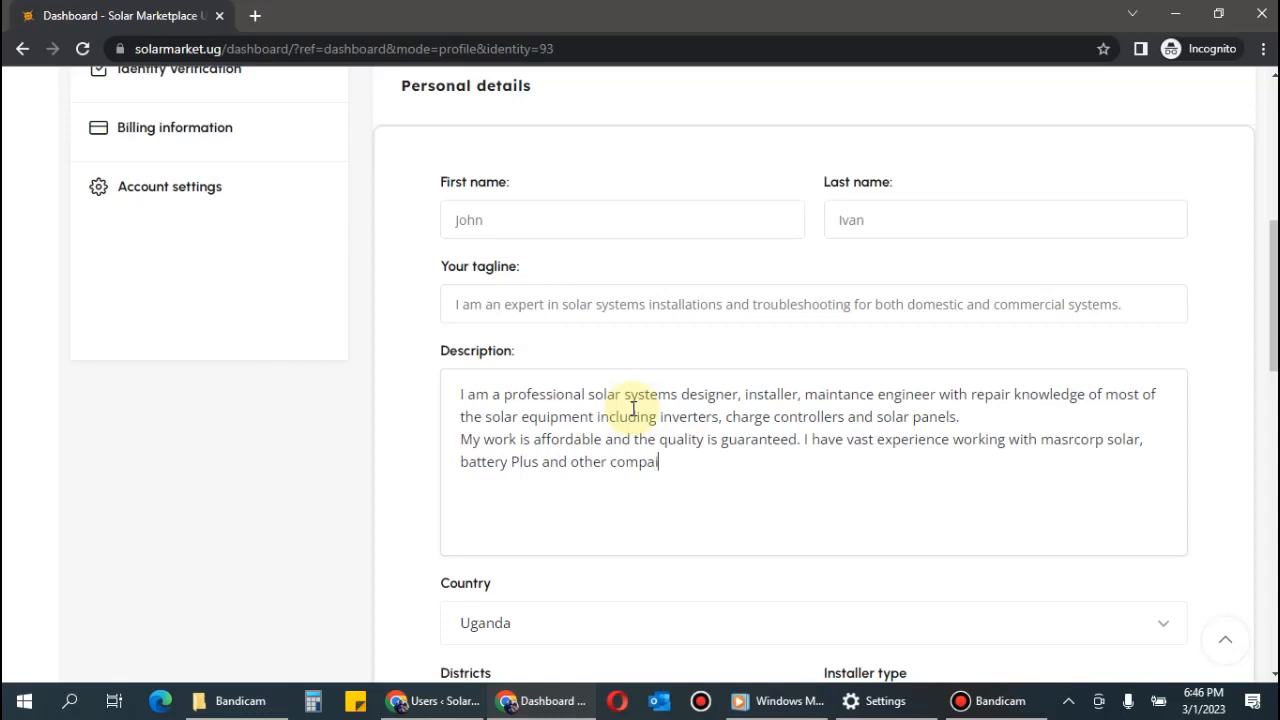
key("BackSpace")
key("BackSpace")
type("anies")
type(" thr")
type("iught")
key("BackSpace")
key("BackSpace")
key("BackSpace")
key("BackSpace")
key("BackSpace")
key("BackSpace")
type("oughout the country")
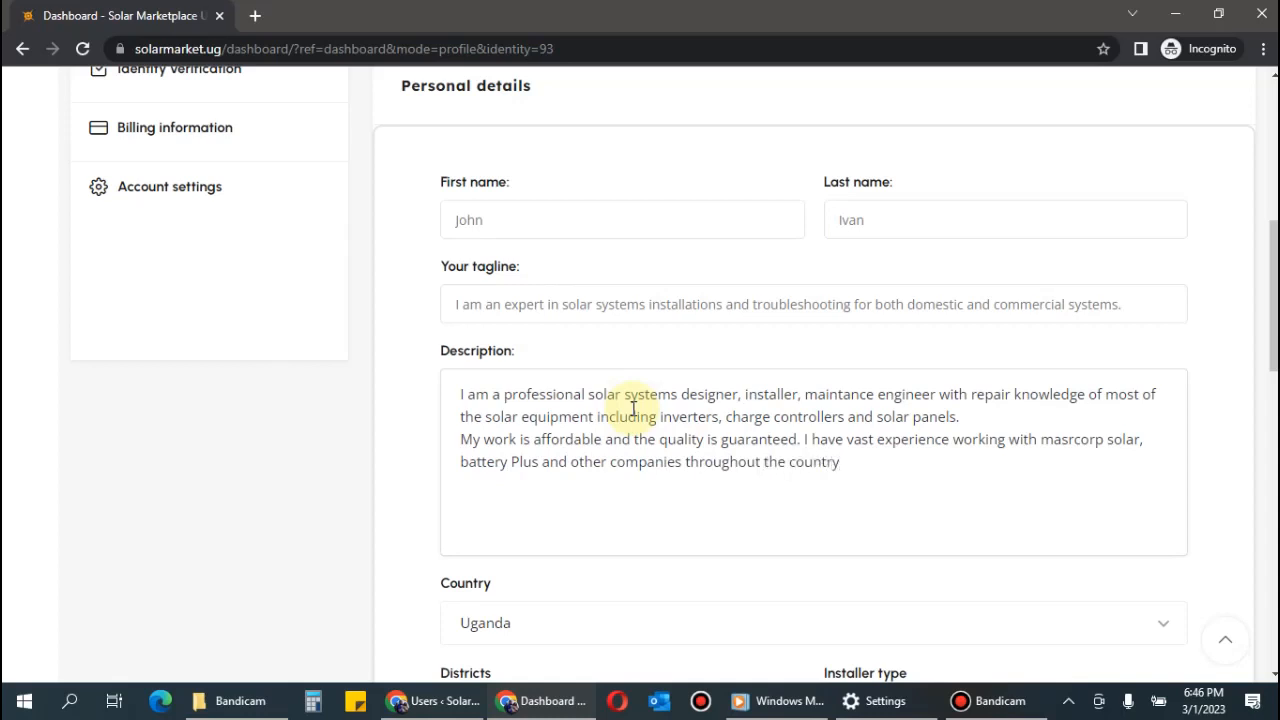
Keep Uganda as country, choose Wakiso as district and Domestic Solar Installer as installer type.
scroll(640, 420, "down", 4)
scroll(668, 414, "up", 2)
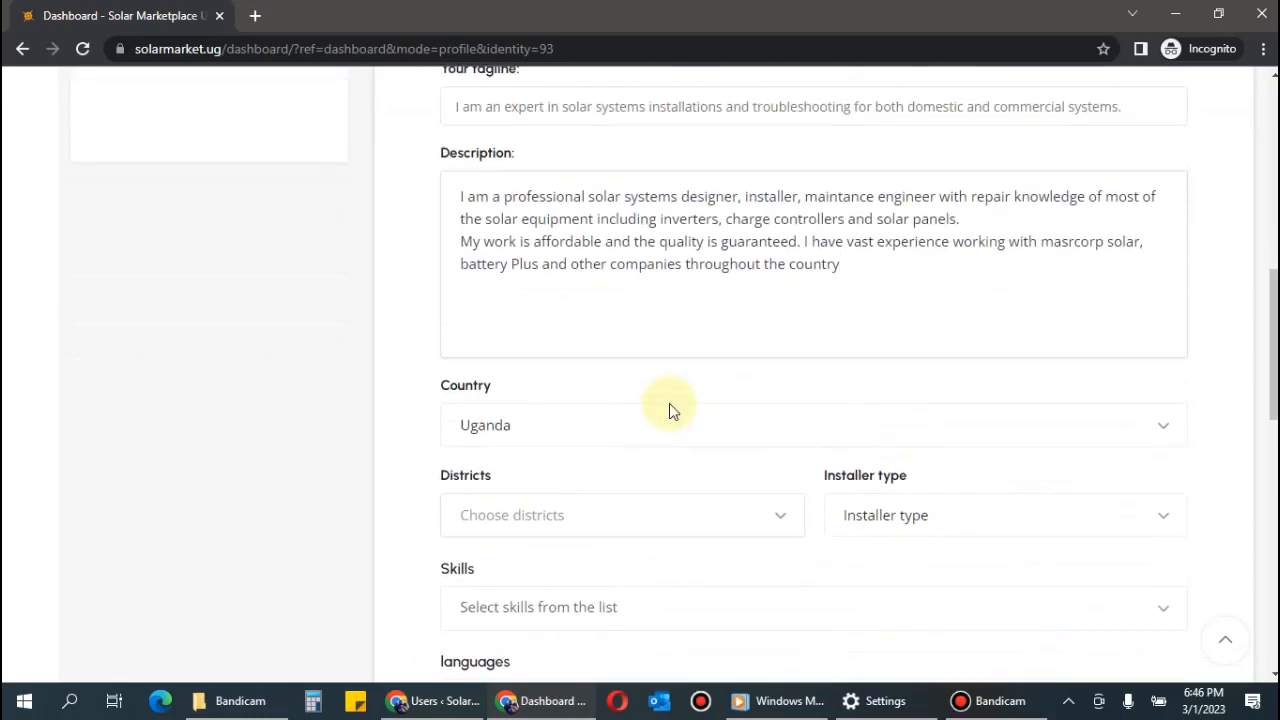
scroll(768, 346, "down", 1)
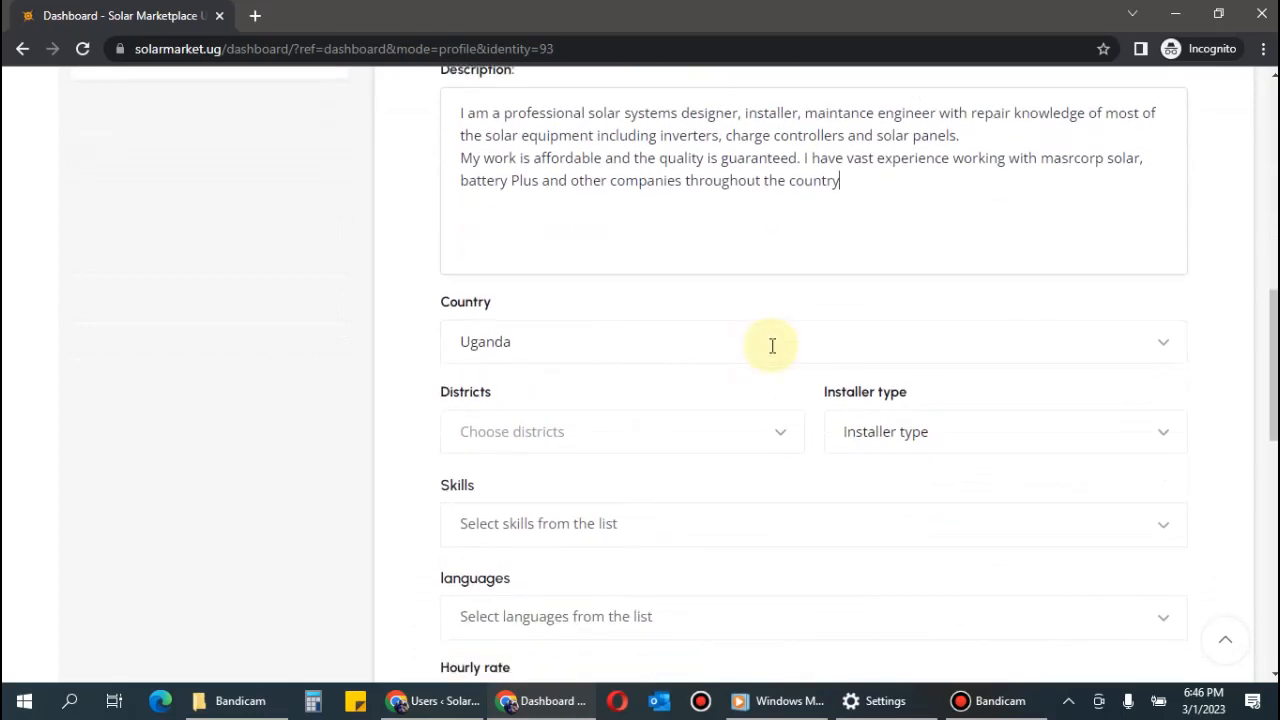
left_click(714, 356)
left_click(714, 356)
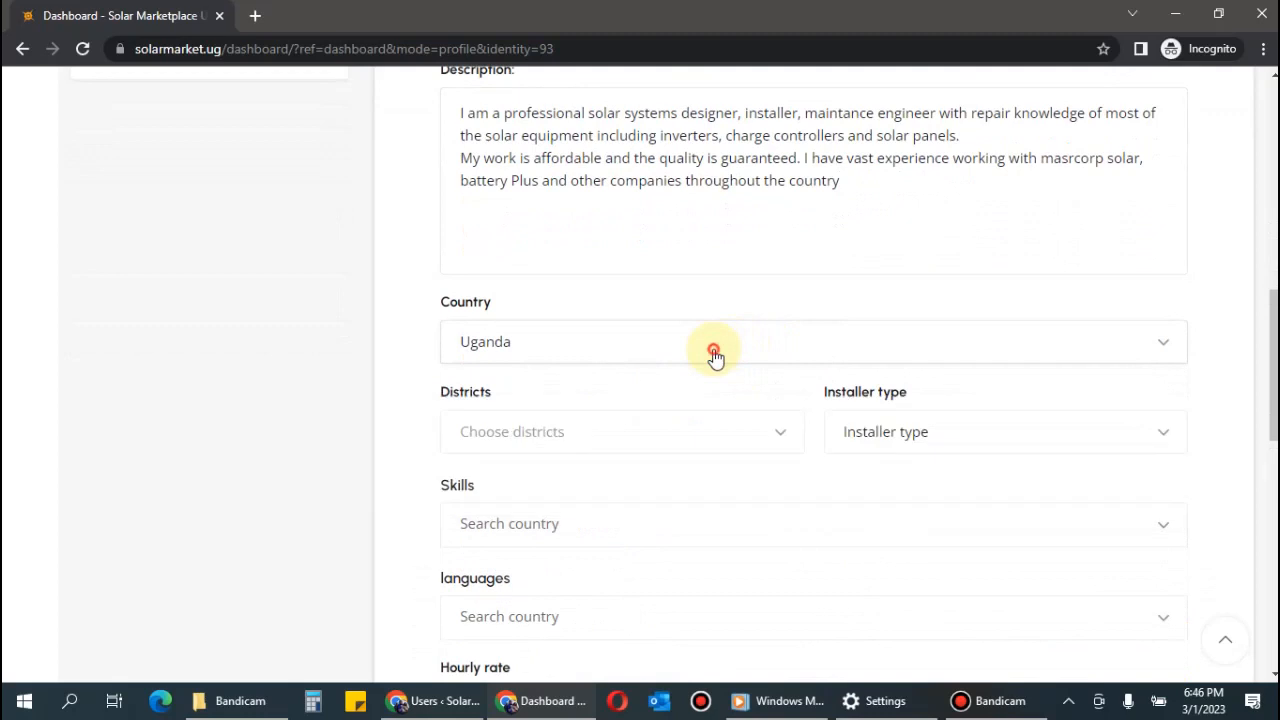
left_click(590, 440)
type("waki")
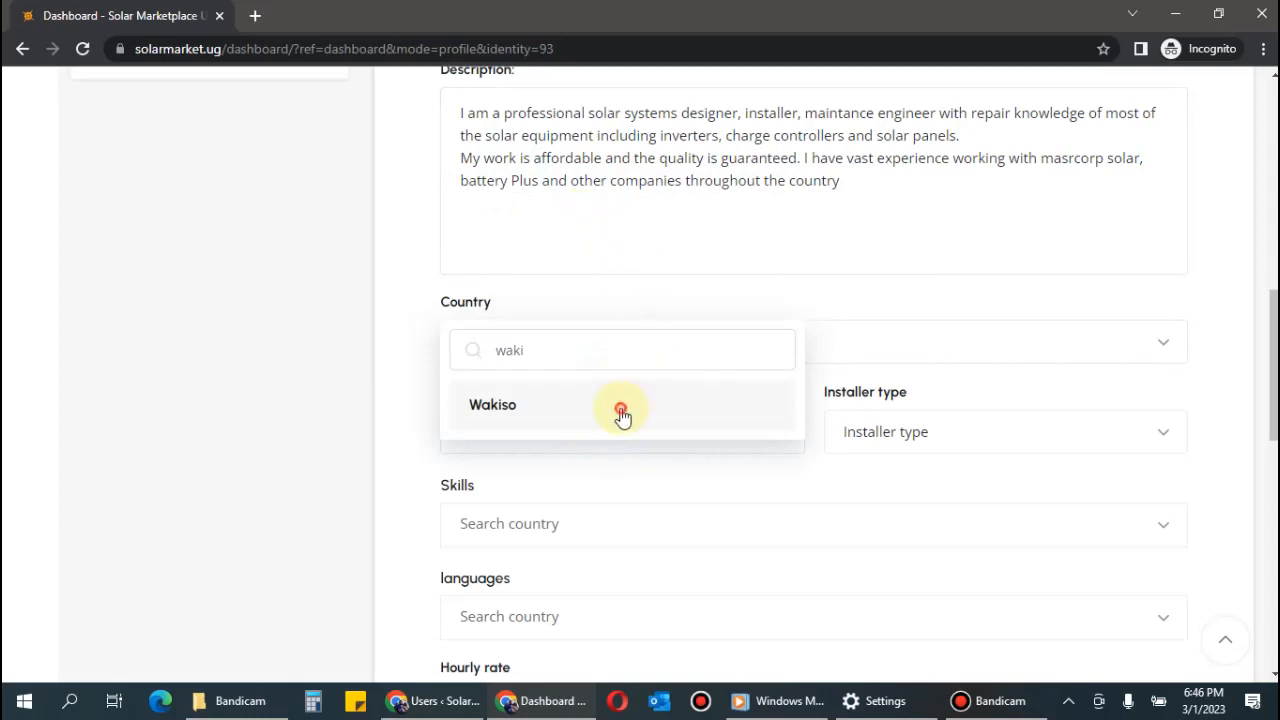
left_click(622, 410)
left_click(943, 434)
left_click(947, 436)
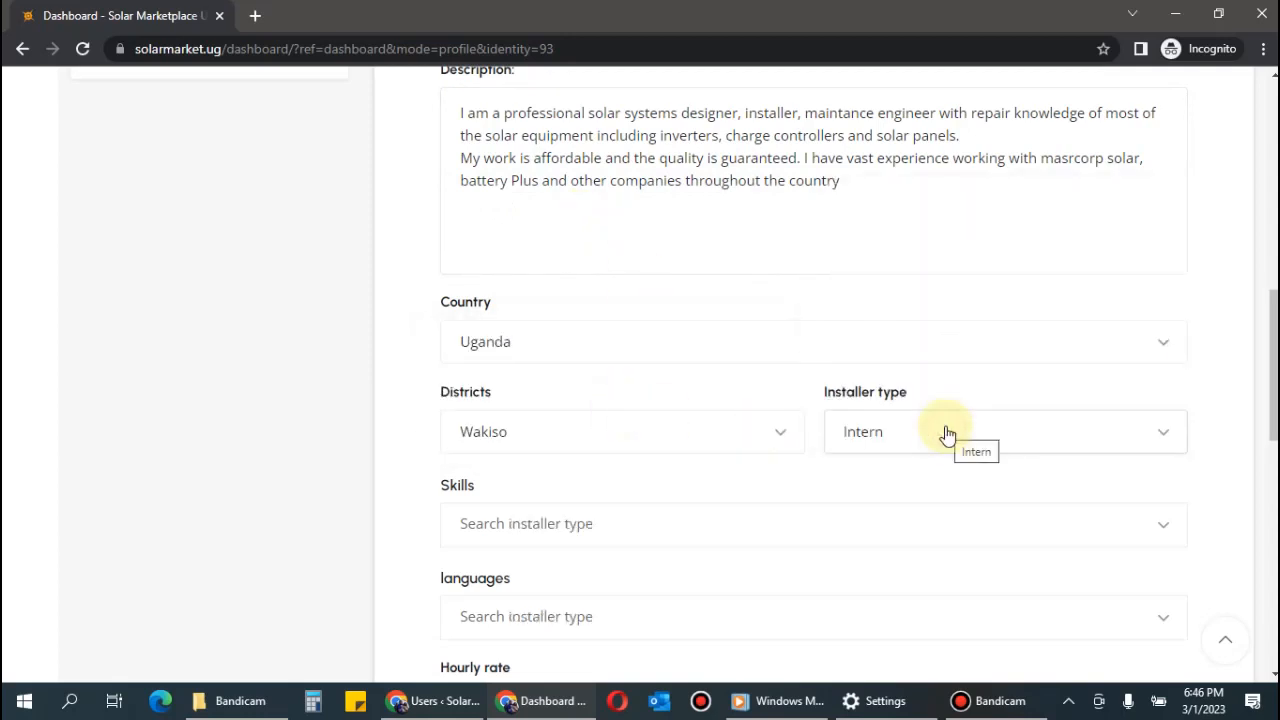
left_click(947, 436)
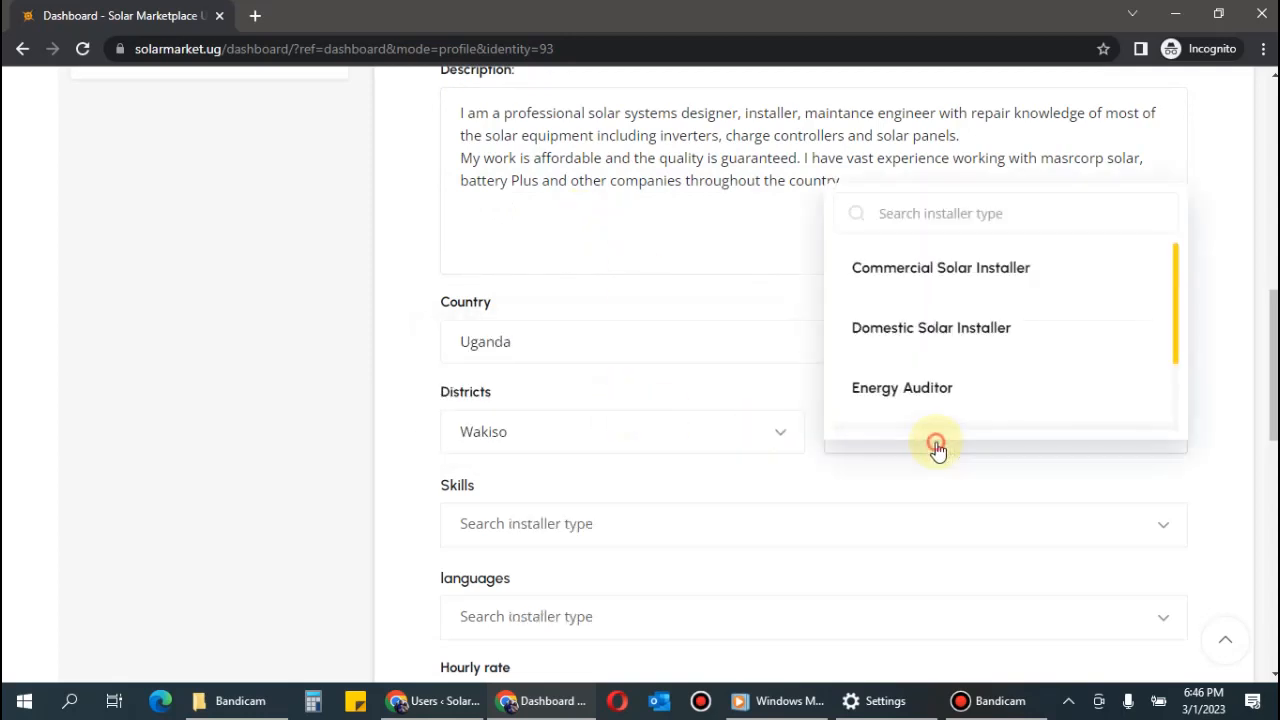
left_click(933, 338)
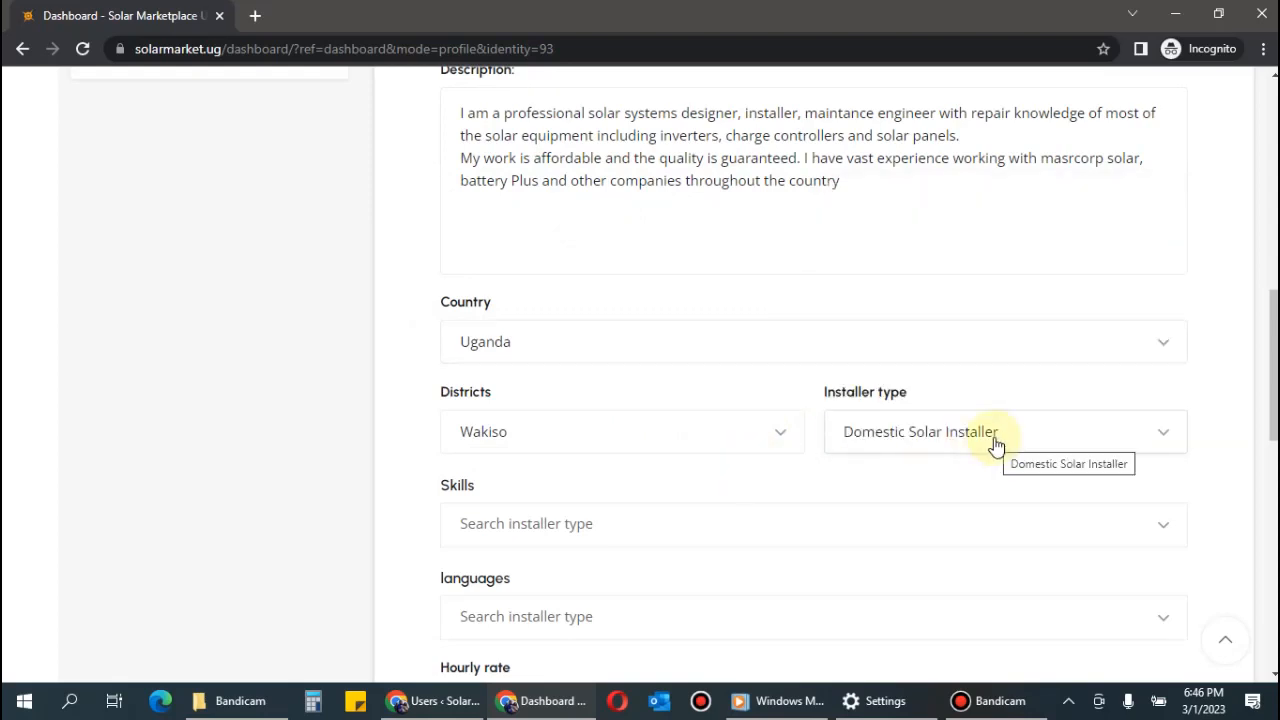
Add Domestic solar installation, Commercial Solar Systems Installer and Mini Grids Installation as skills.
scroll(996, 446, "down", 1)
left_click(694, 433)
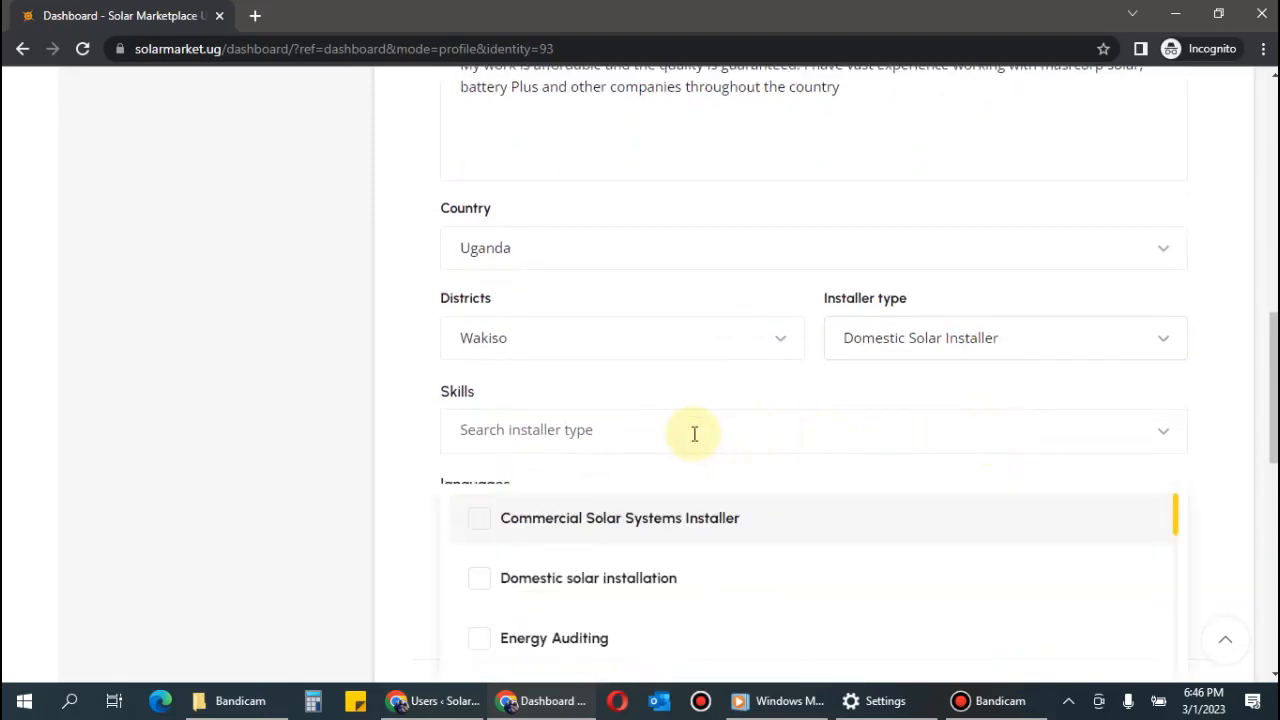
scroll(694, 433, "down", 1)
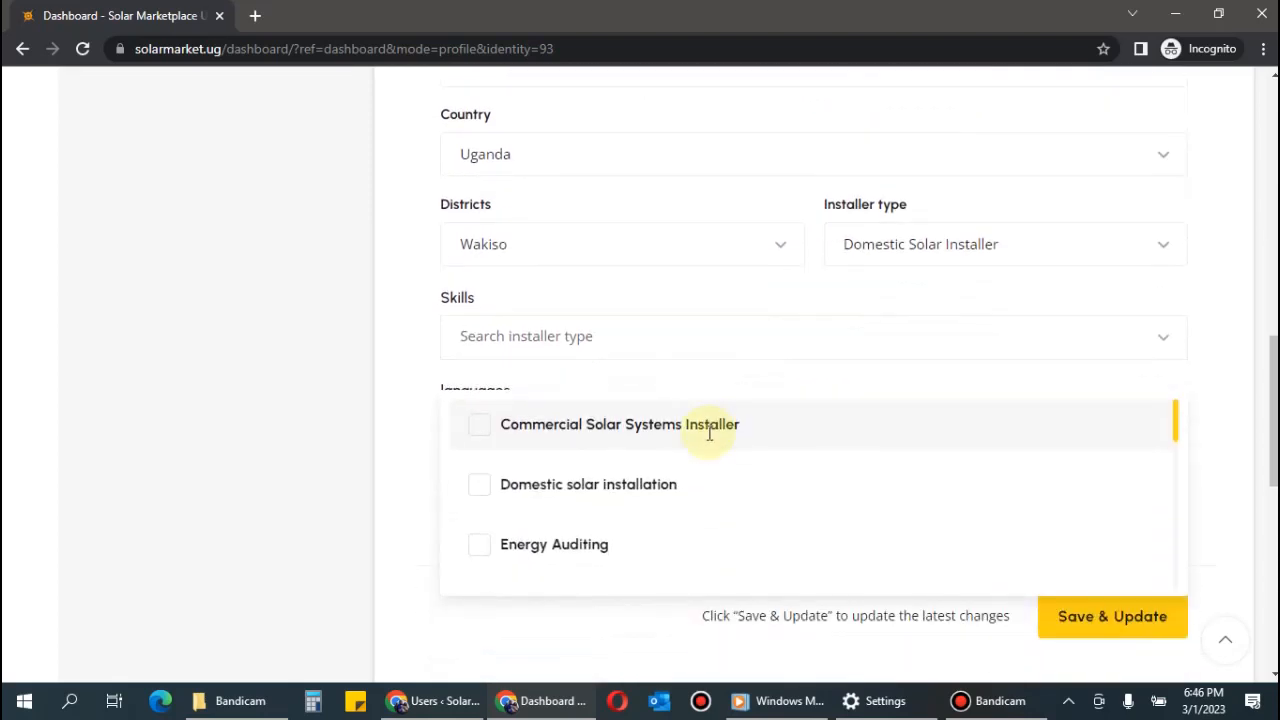
left_click(588, 490)
left_click(738, 348)
left_click(609, 430)
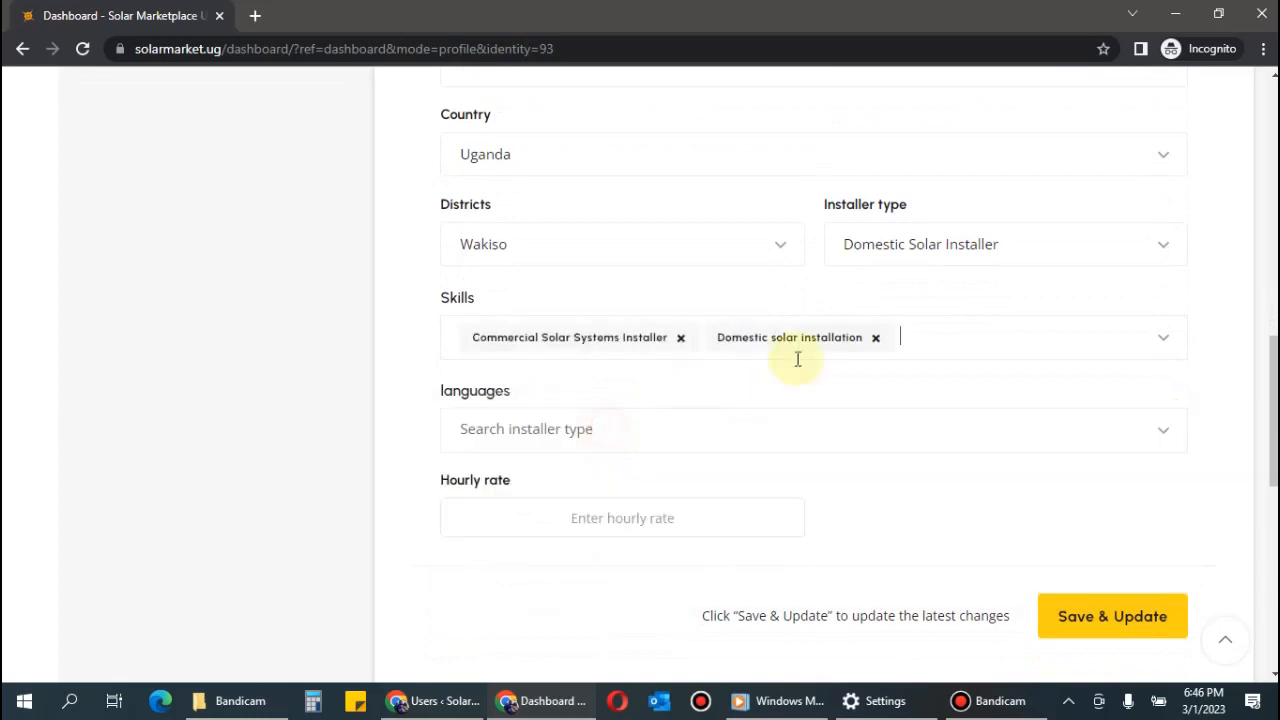
left_click(966, 336)
scroll(691, 515, "down", 2)
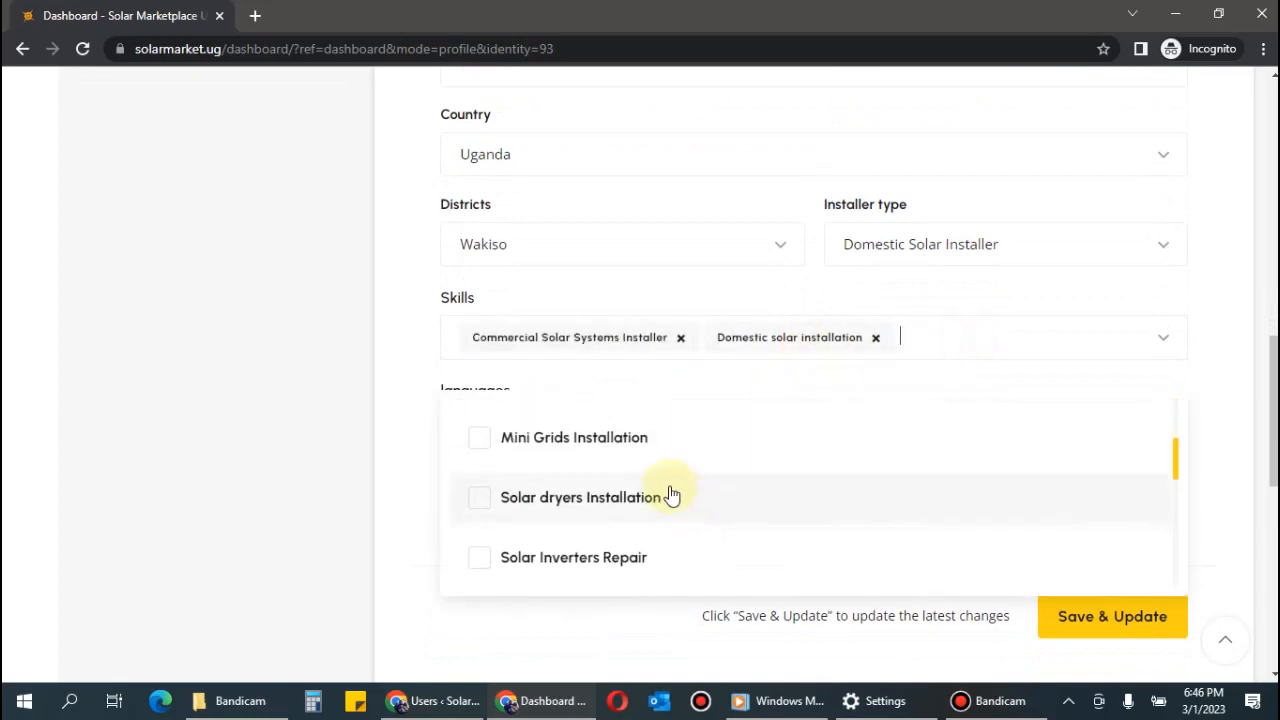
left_click(644, 442)
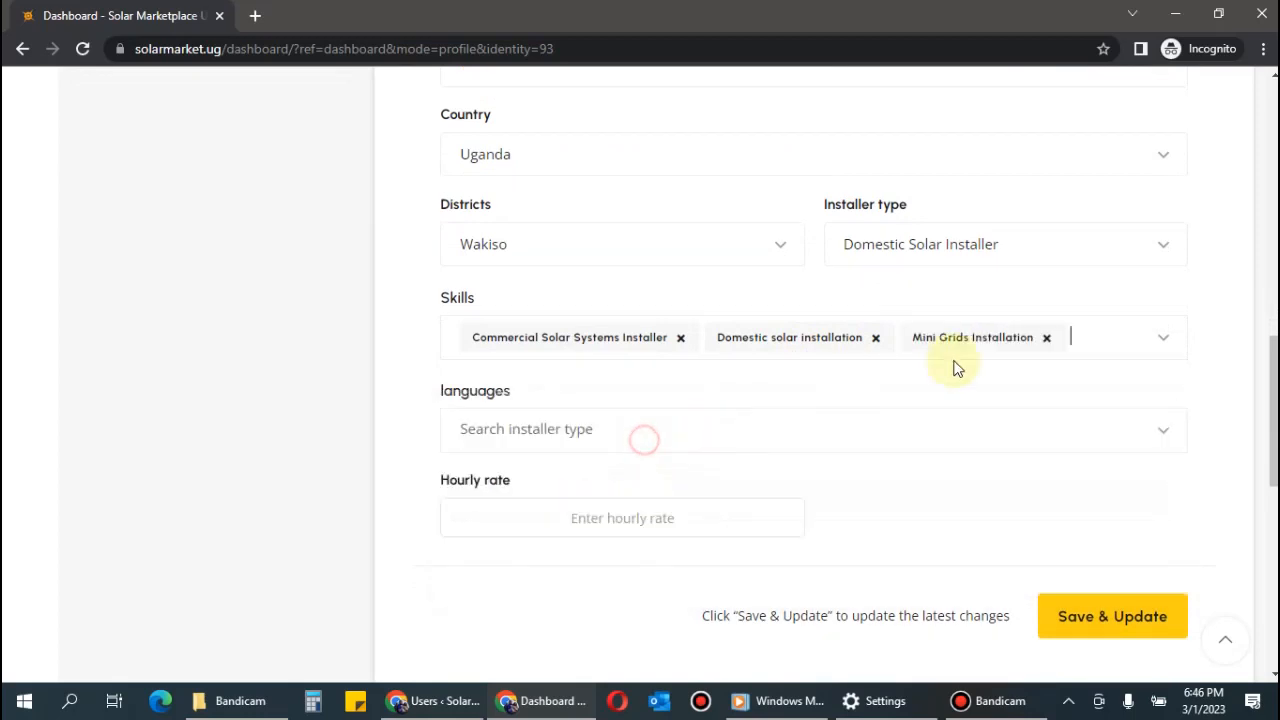
Add Solar Inverters Repair, Solar System Design and Support services as skills.
left_click(1101, 333)
scroll(740, 494, "down", 5)
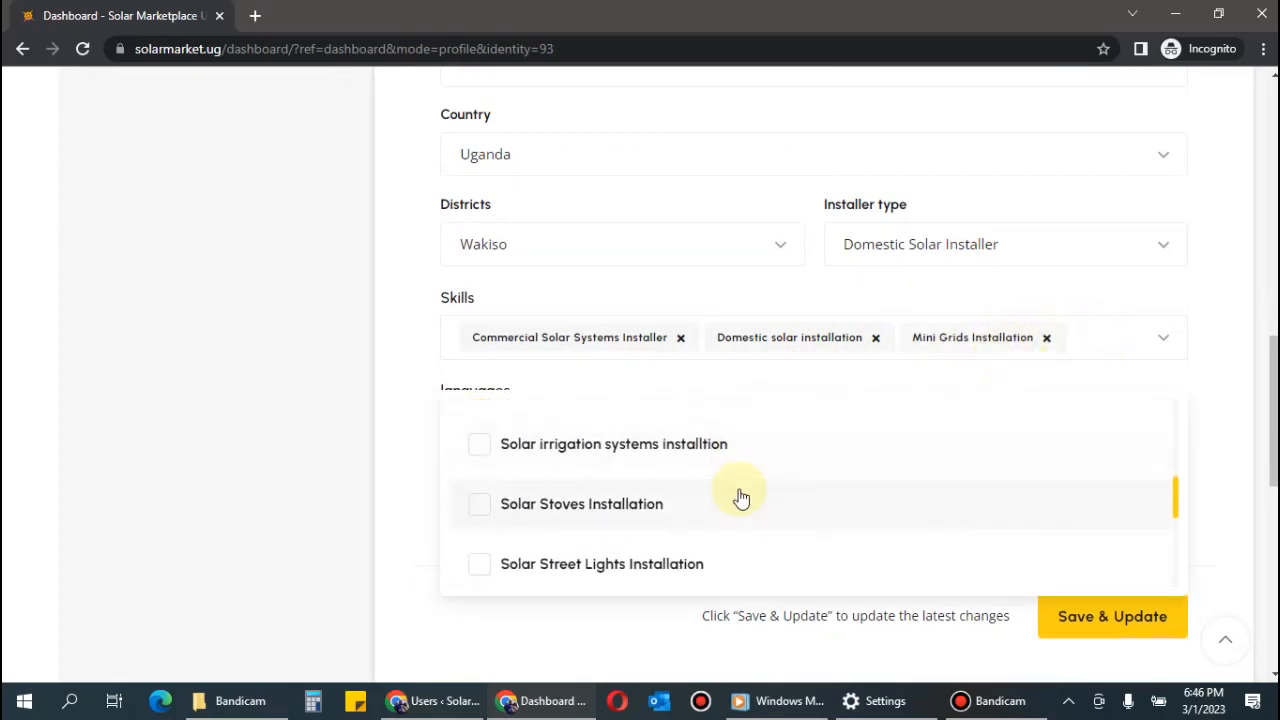
scroll(737, 497, "up", 3)
left_click(620, 551)
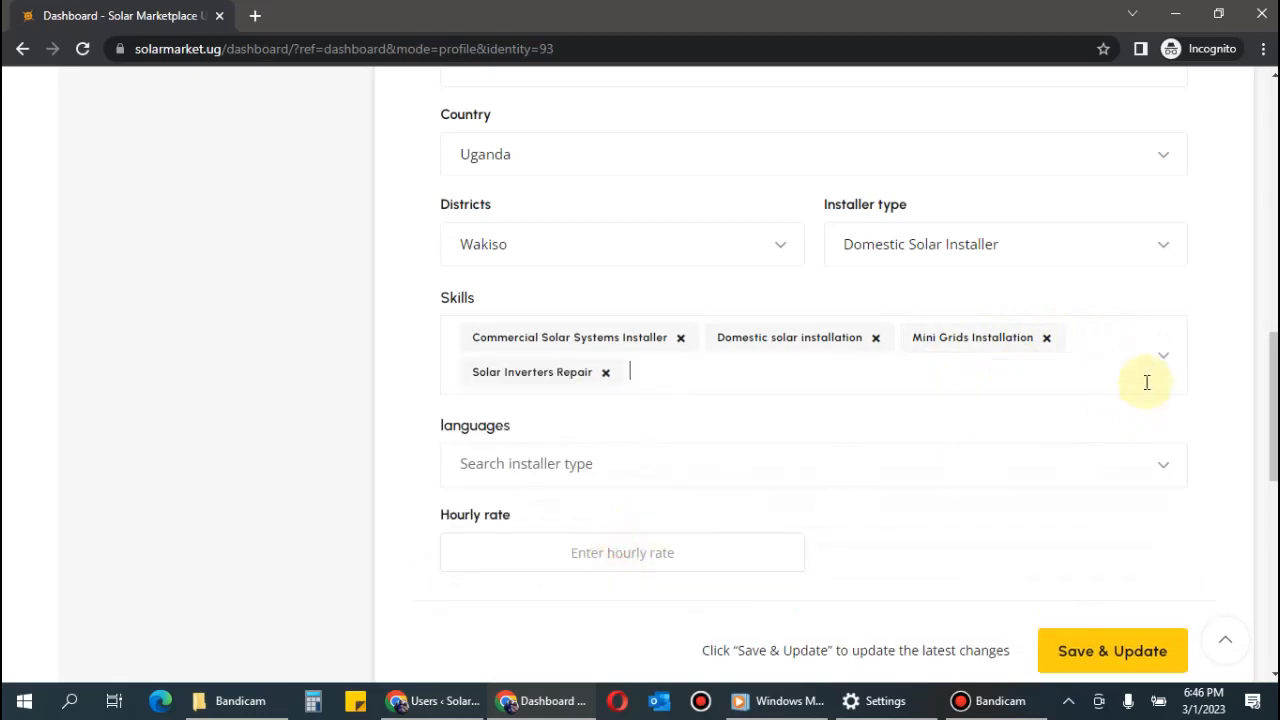
left_click(814, 371)
scroll(709, 563, "down", 5)
scroll(706, 560, "down", 3)
left_click(645, 493)
left_click(871, 374)
scroll(626, 563, "down", 8)
scroll(627, 563, "down", 5)
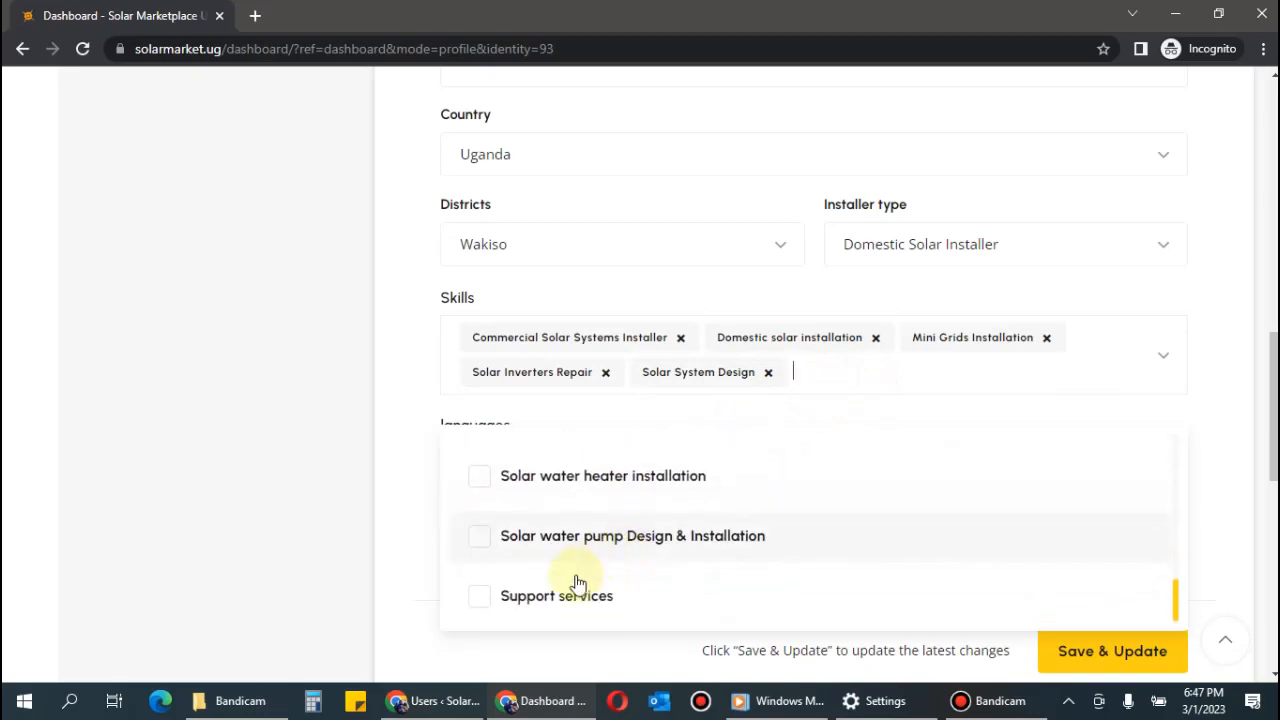
scroll(648, 567, "up", 2)
scroll(651, 566, "up", 1)
scroll(654, 569, "down", 4)
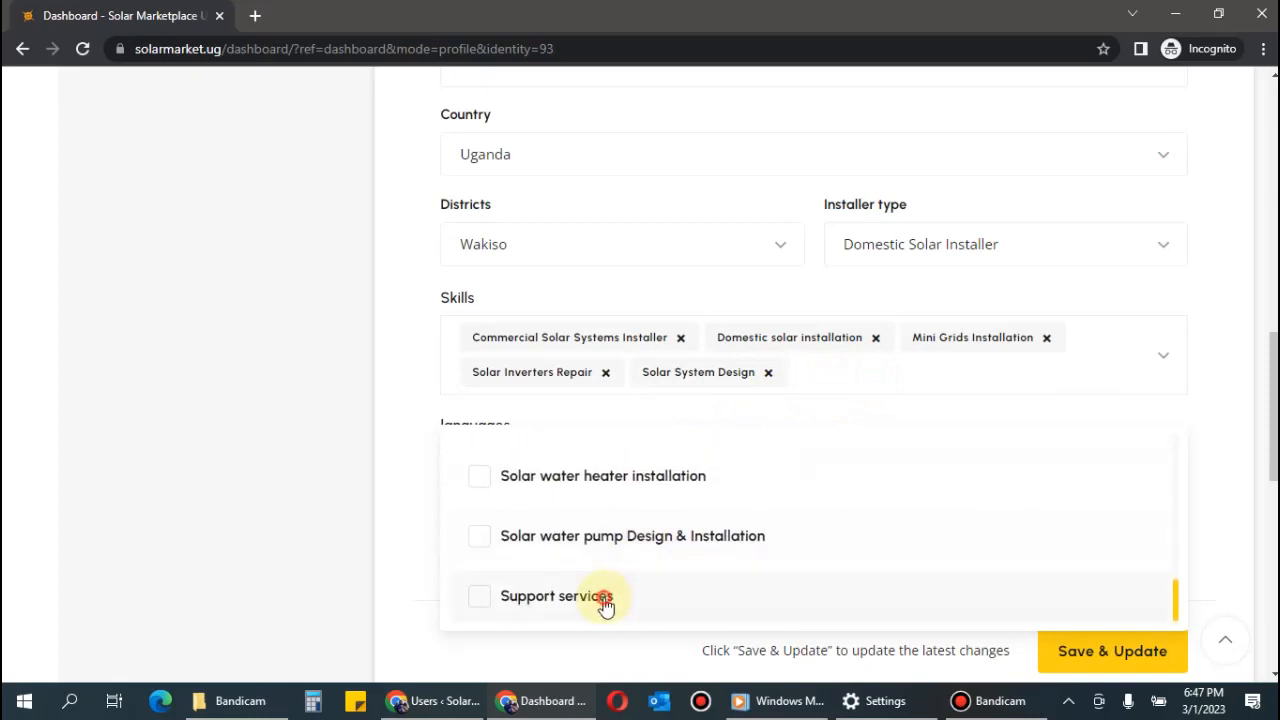
left_click(603, 597)
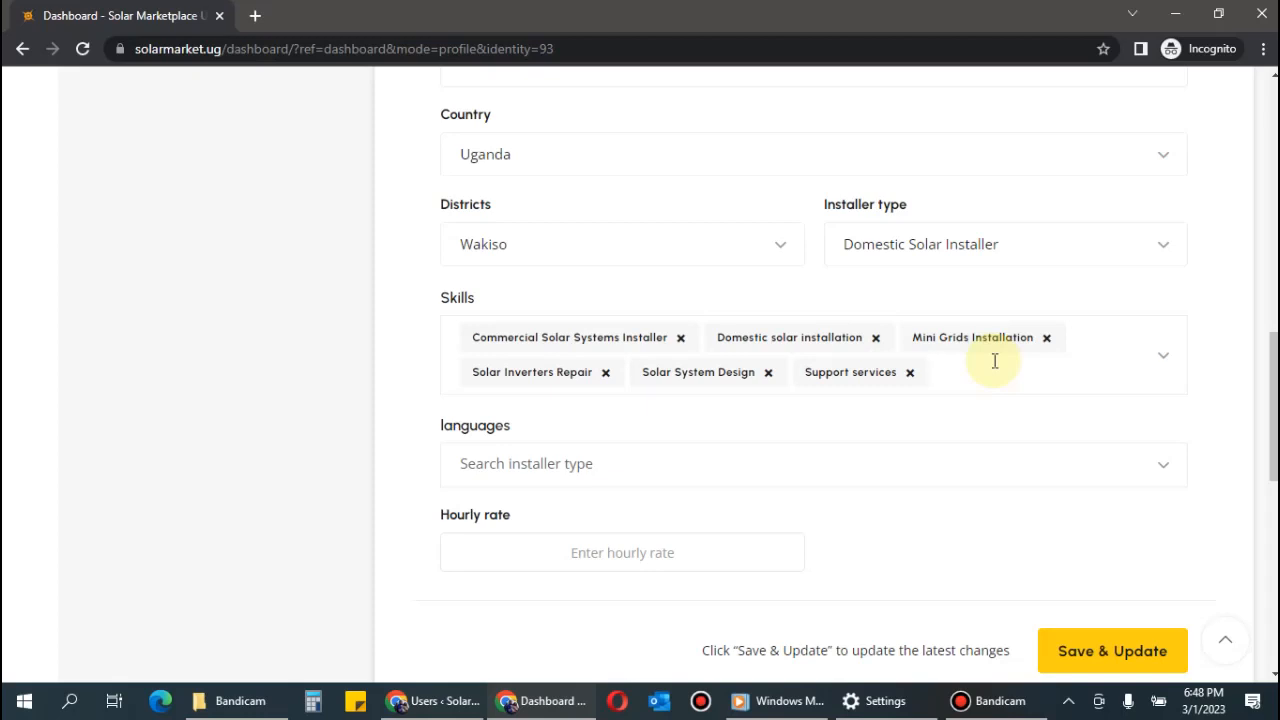
Tick English and Eastern Languages as the installer's spoken languages.
scroll(757, 266, "down", 2)
left_click(751, 280)
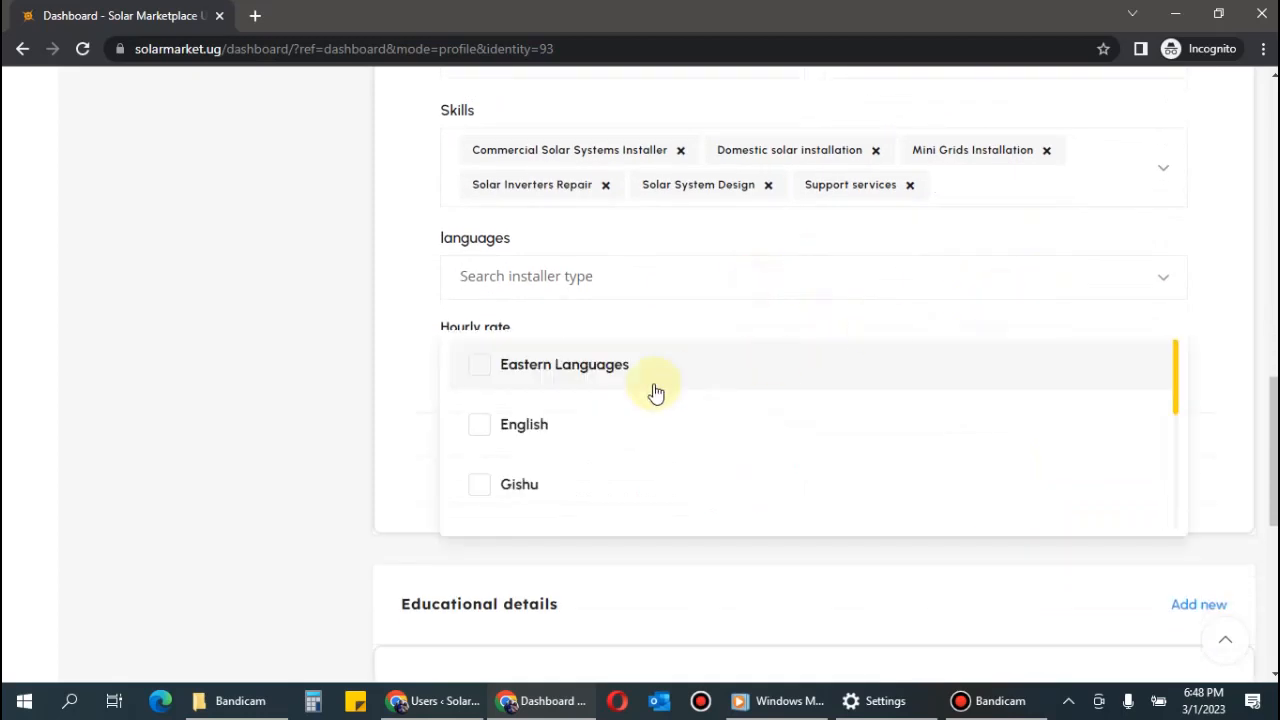
scroll(600, 463, "down", 2)
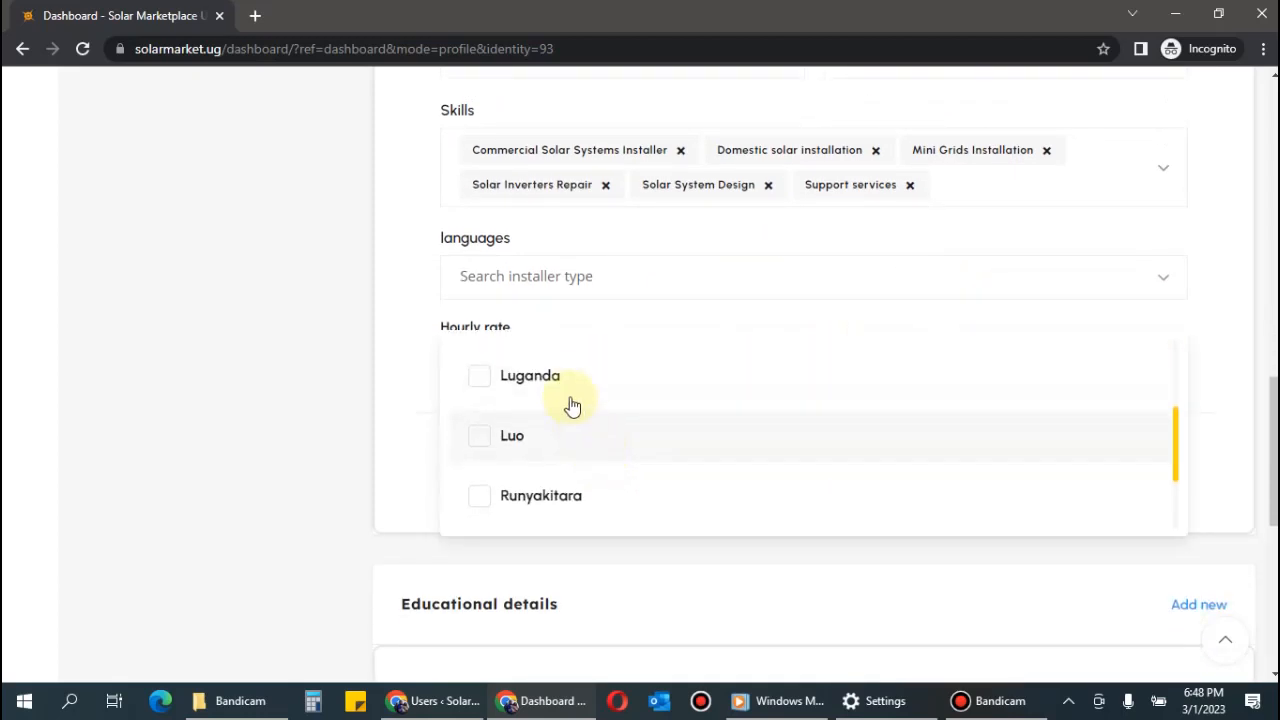
scroll(623, 454, "down", 2)
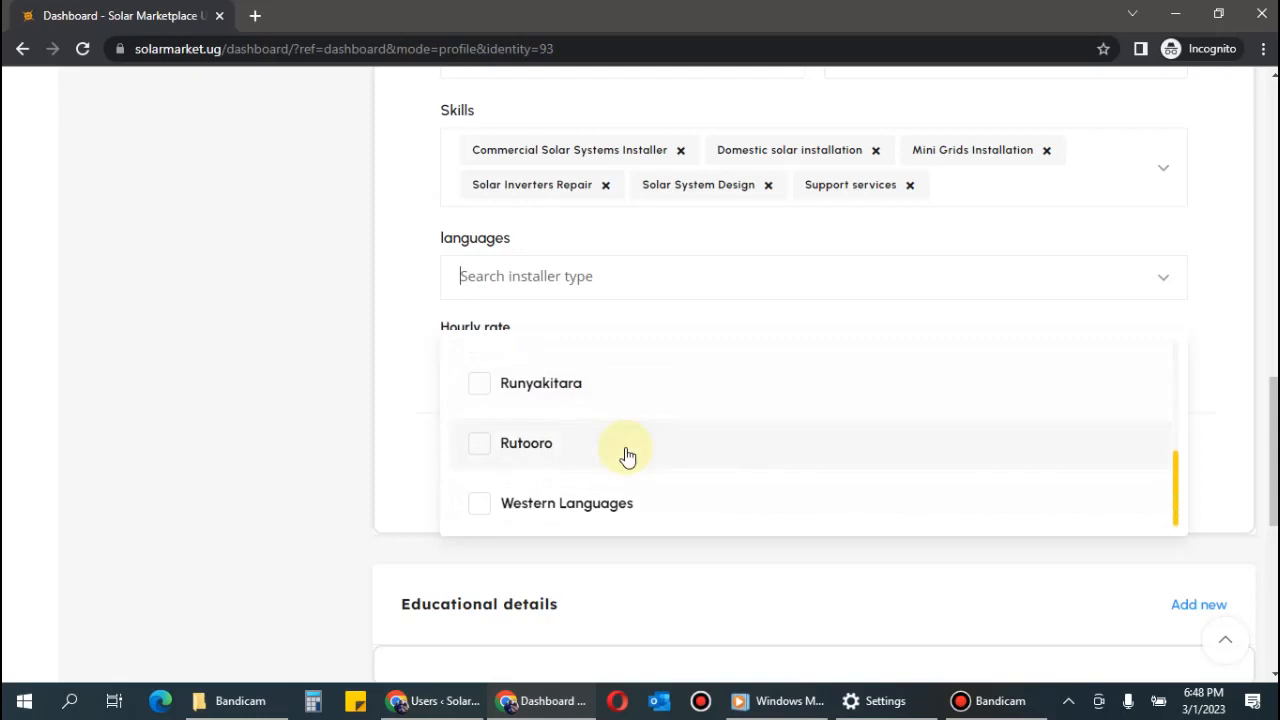
scroll(623, 452, "up", 4)
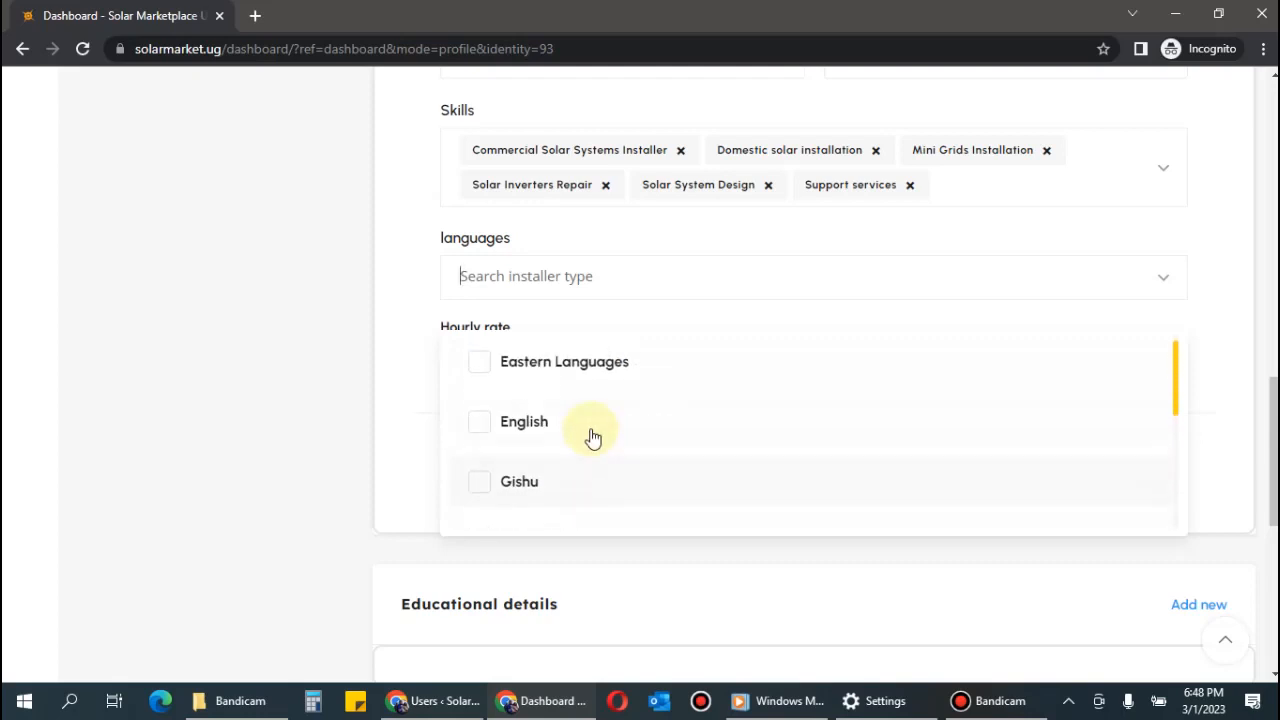
left_click(595, 432)
left_click(676, 287)
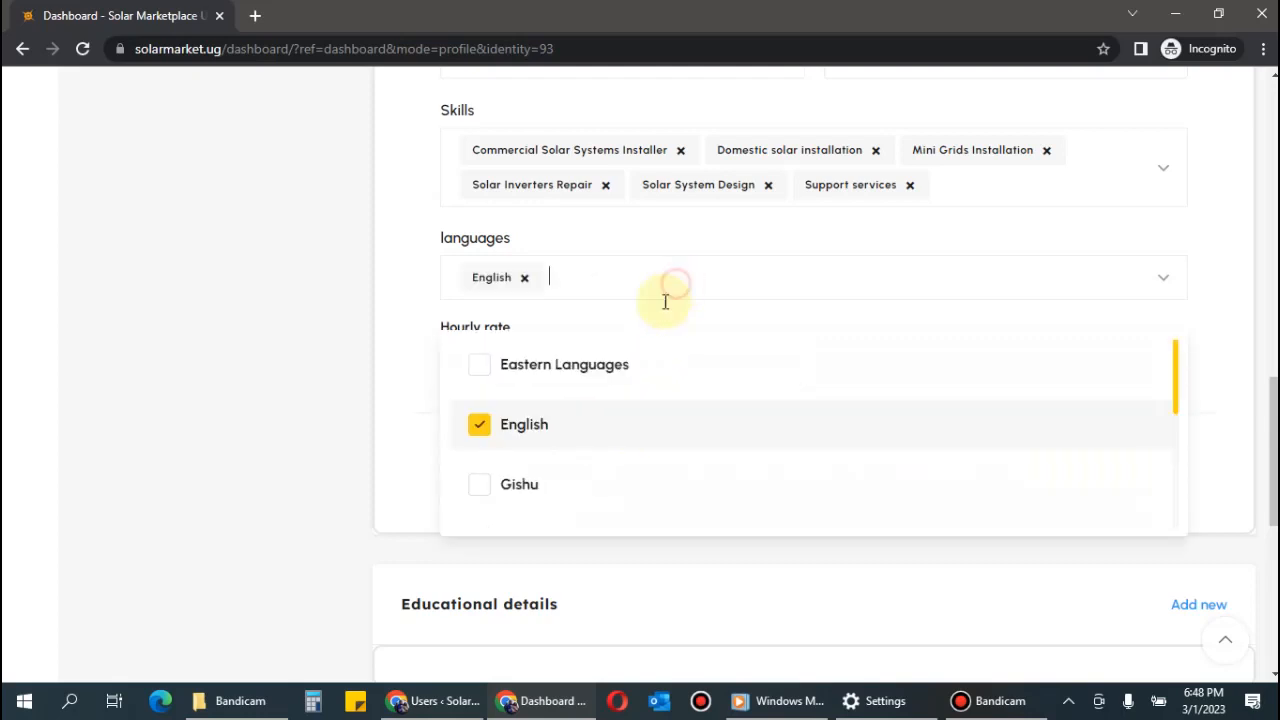
left_click(614, 372)
left_click(682, 366)
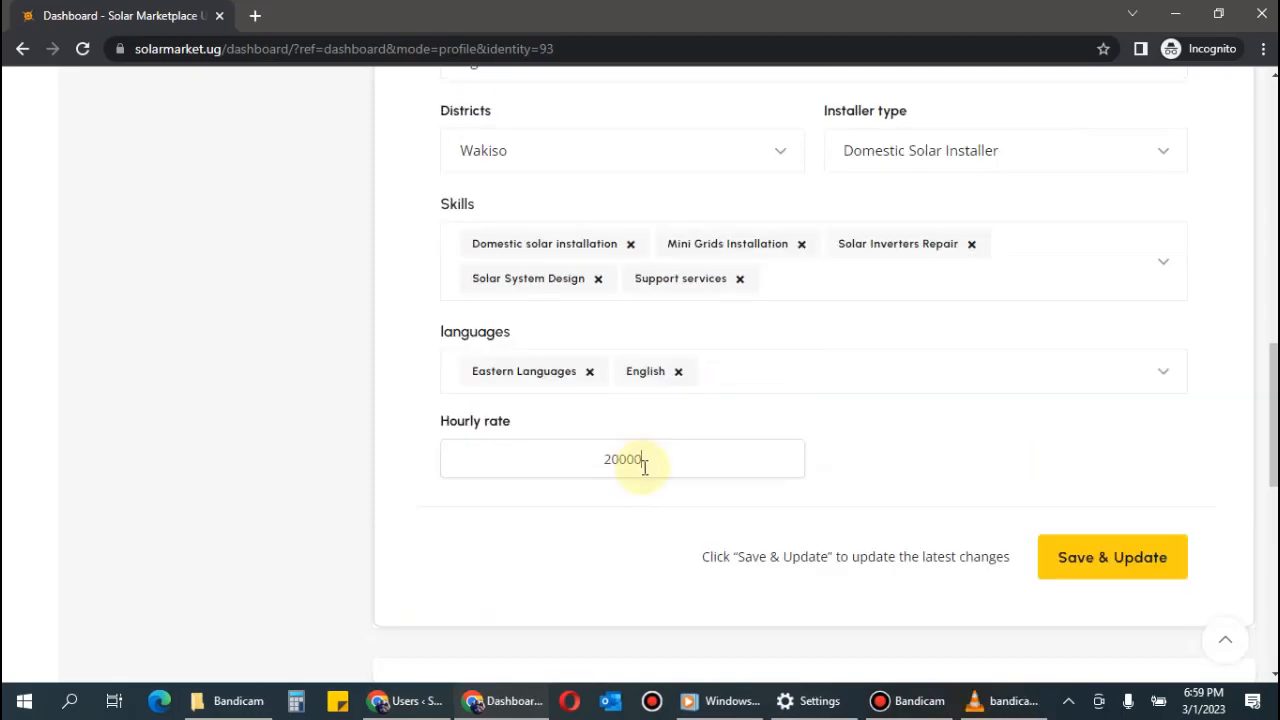
Save the profile with the 20000 hourly rate and the chosen languages and skills.
scroll(1086, 386, "up", 3)
scroll(1087, 383, "down", 1)
scroll(1084, 375, "down", 1)
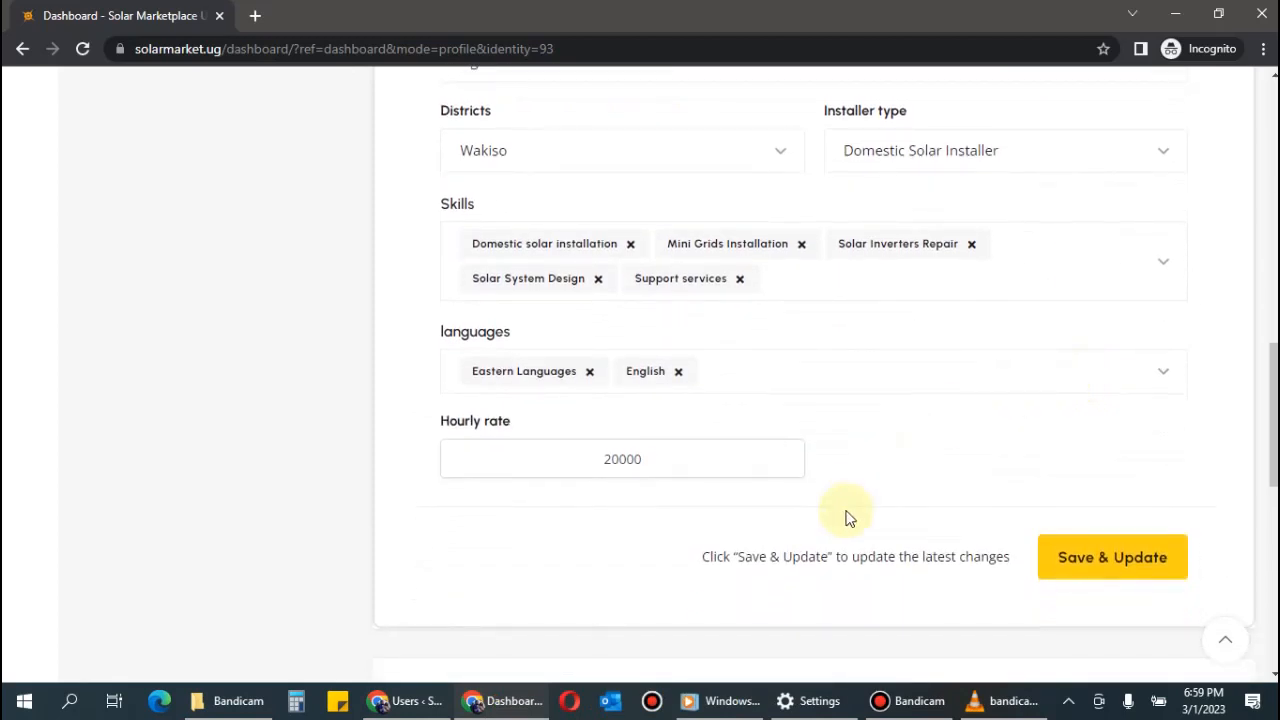
left_click(1113, 563)
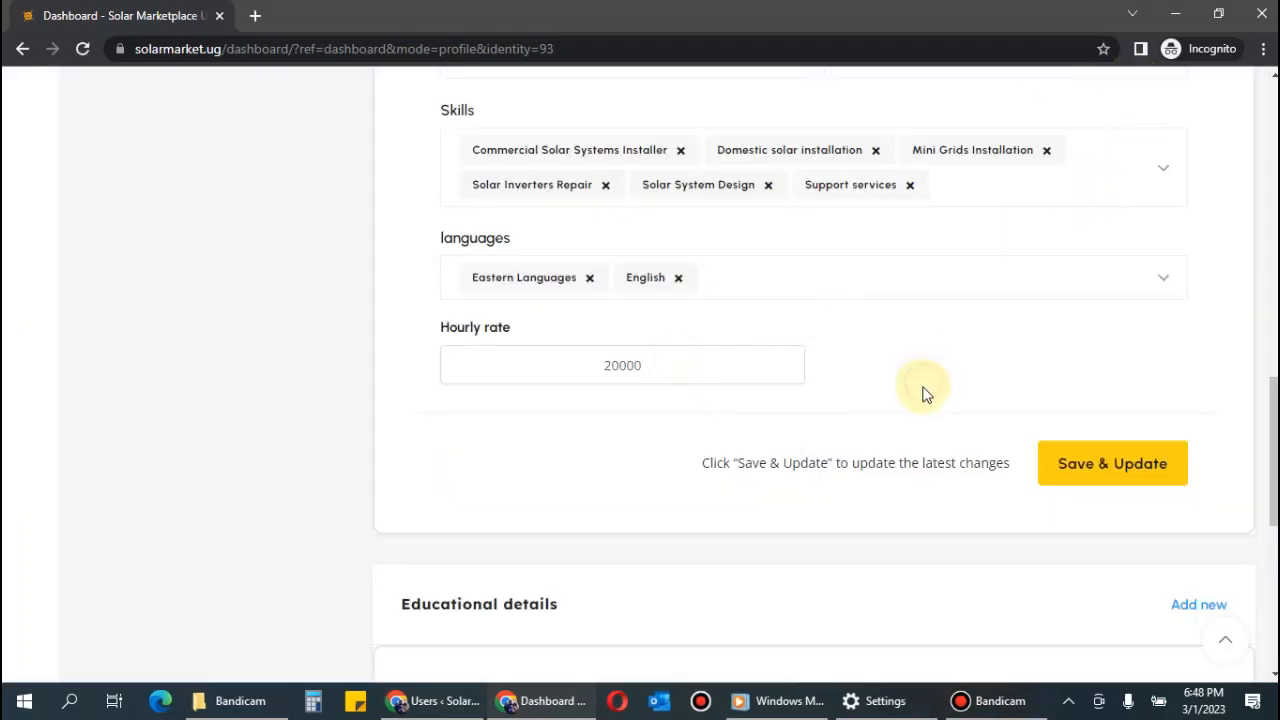
scroll(920, 393, "down", 4)
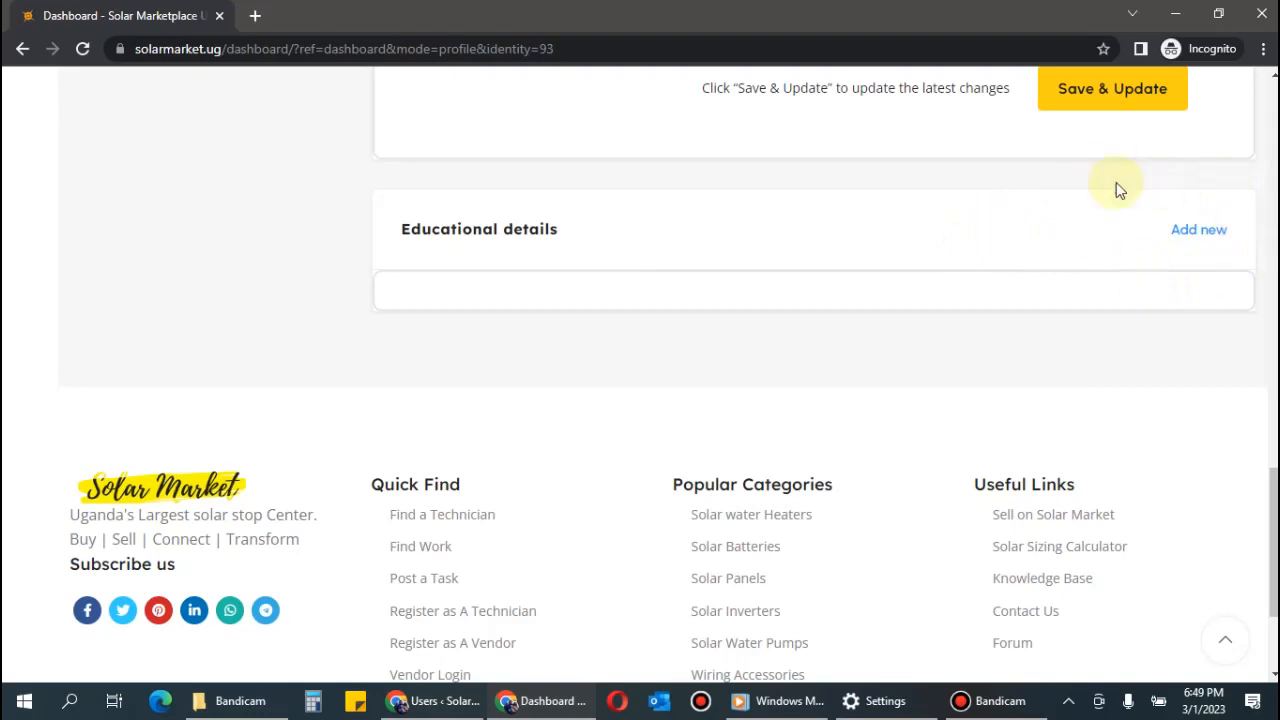
Add a new education entry titled 'DIT - Certificate of Electrical installation'.
scroll(1071, 243, "up", 4)
scroll(1071, 243, "down", 2)
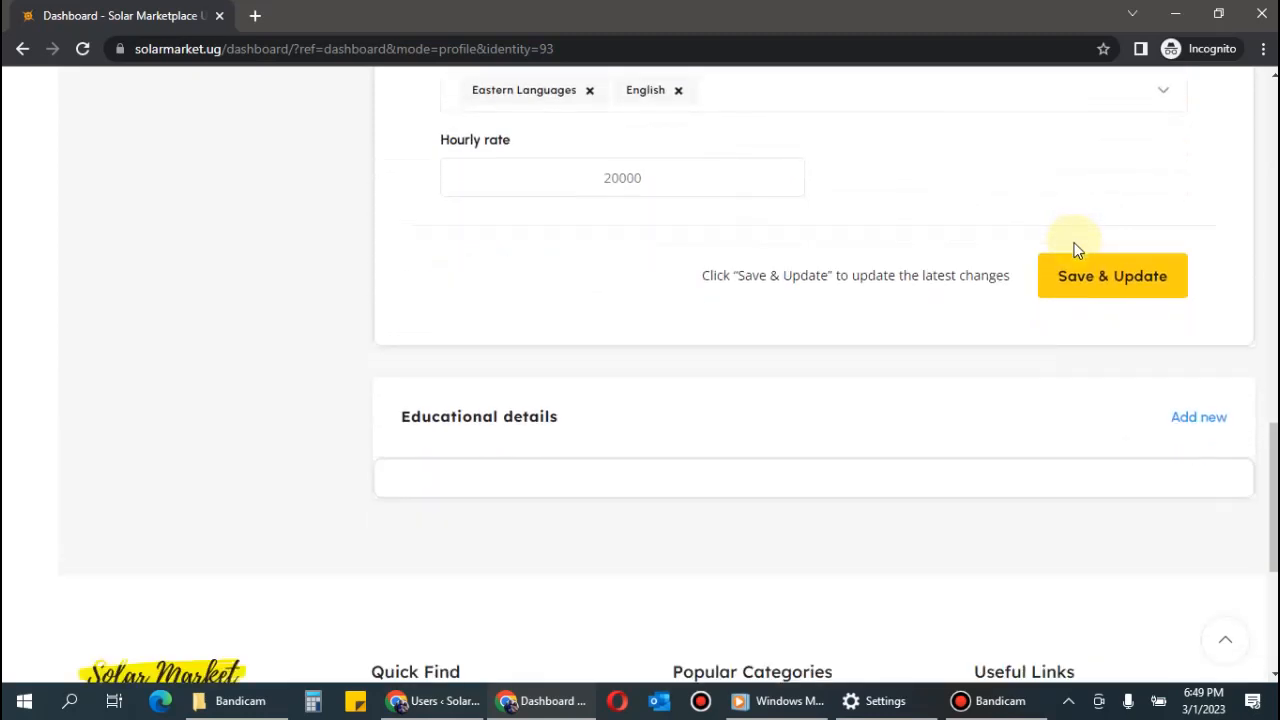
left_click(1192, 422)
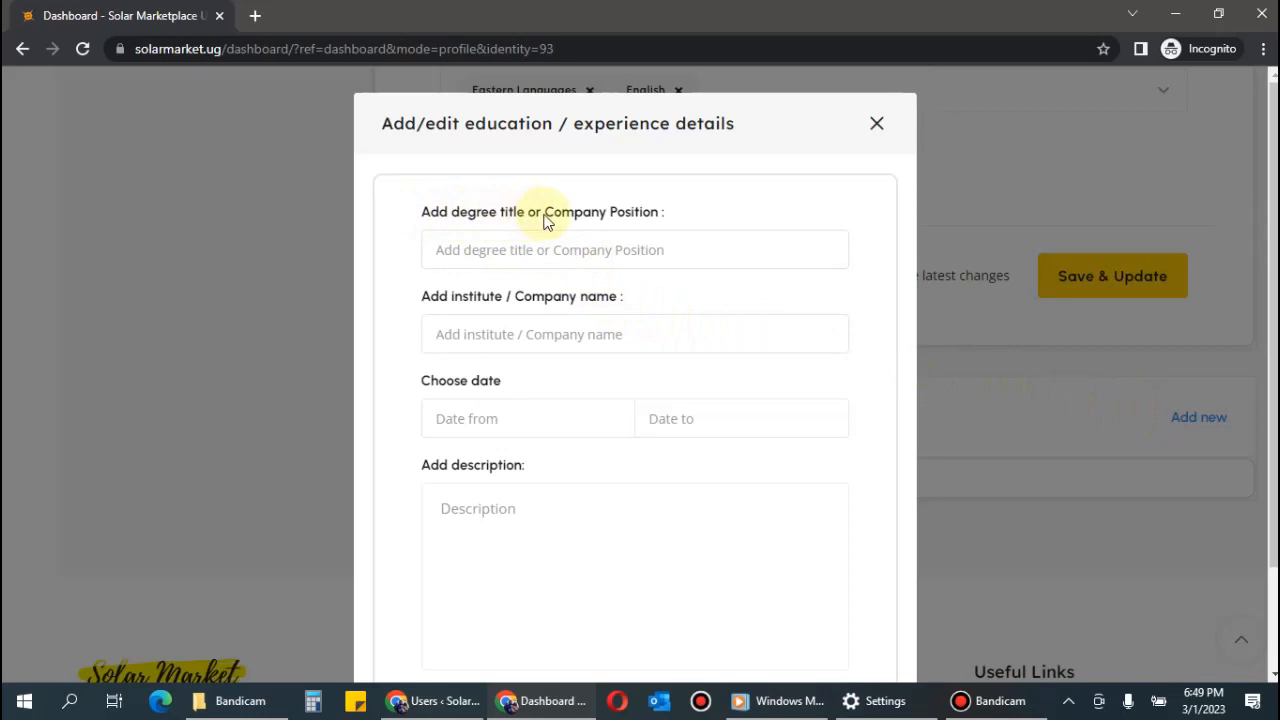
left_click(670, 252)
type("D")
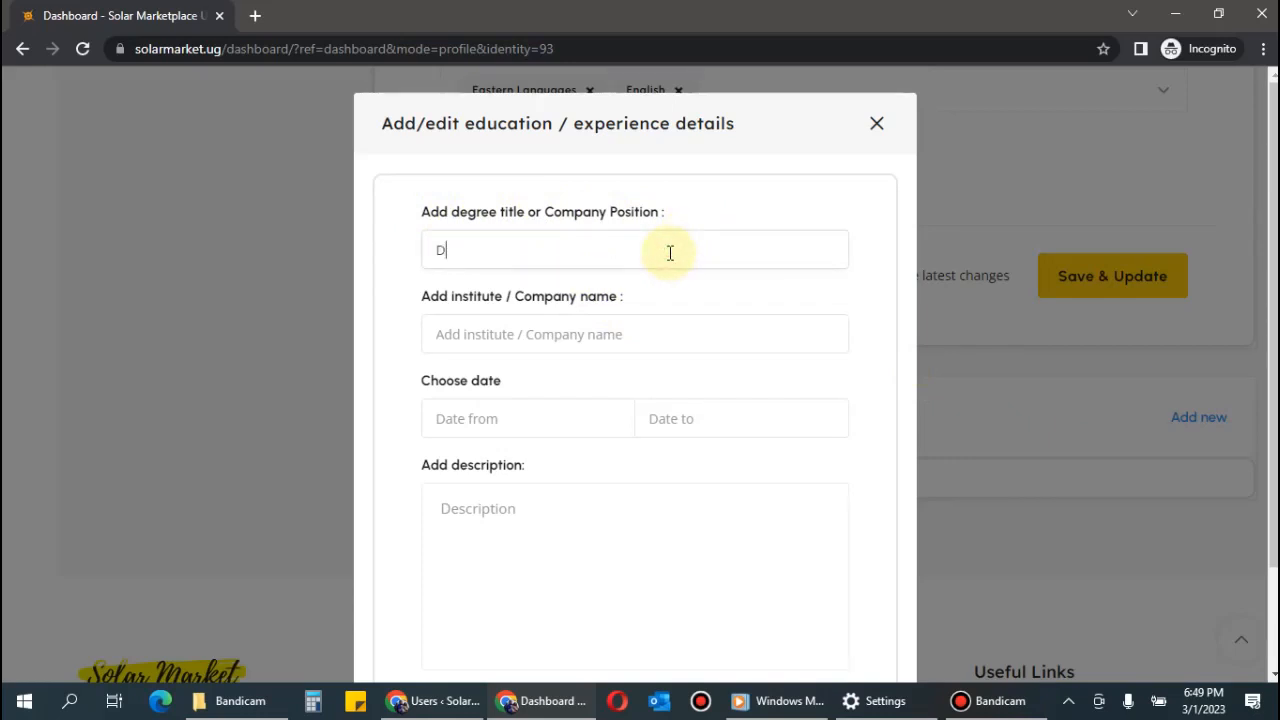
key("BackSpace")
type("Certificate of Ele")
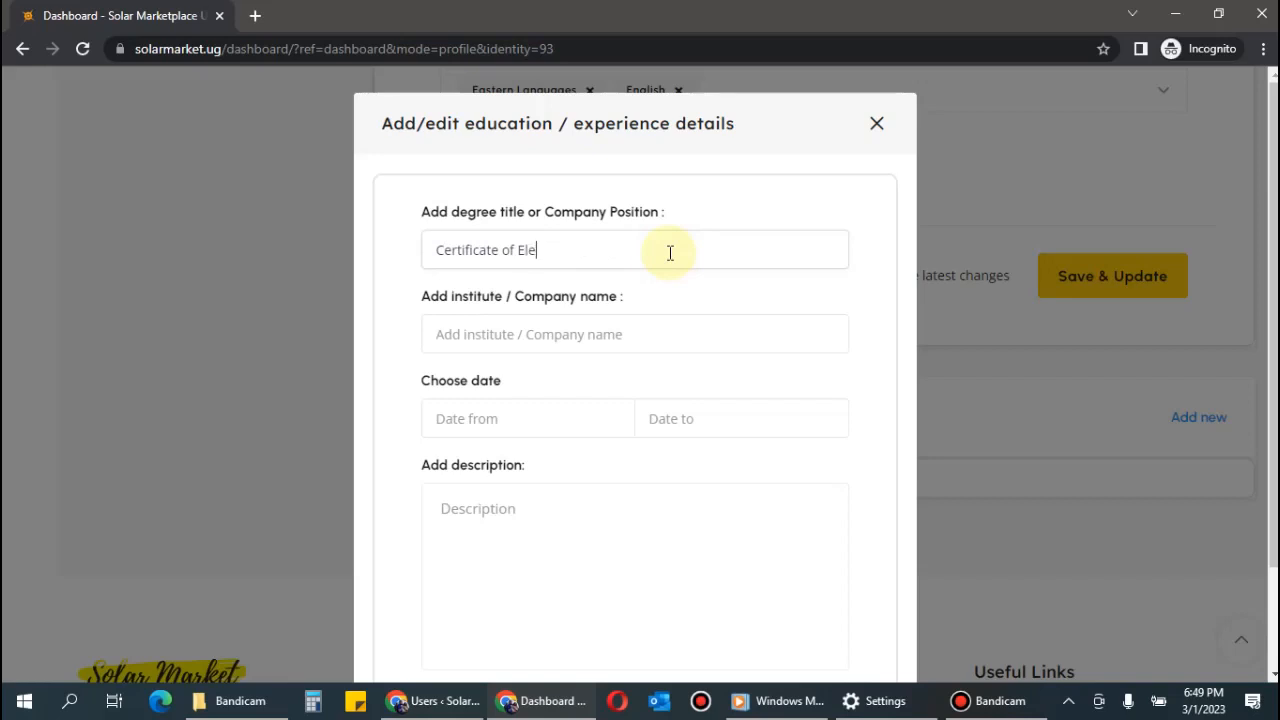
type("ctrical installation")
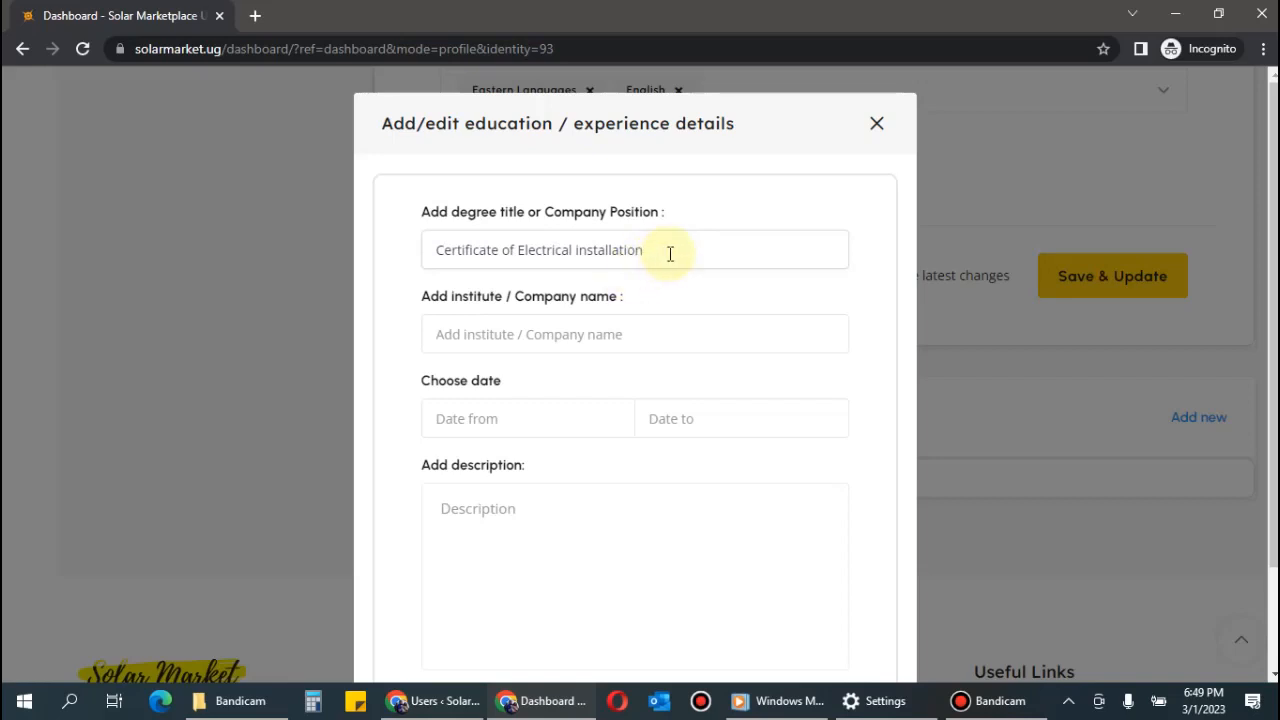
left_click(432, 251)
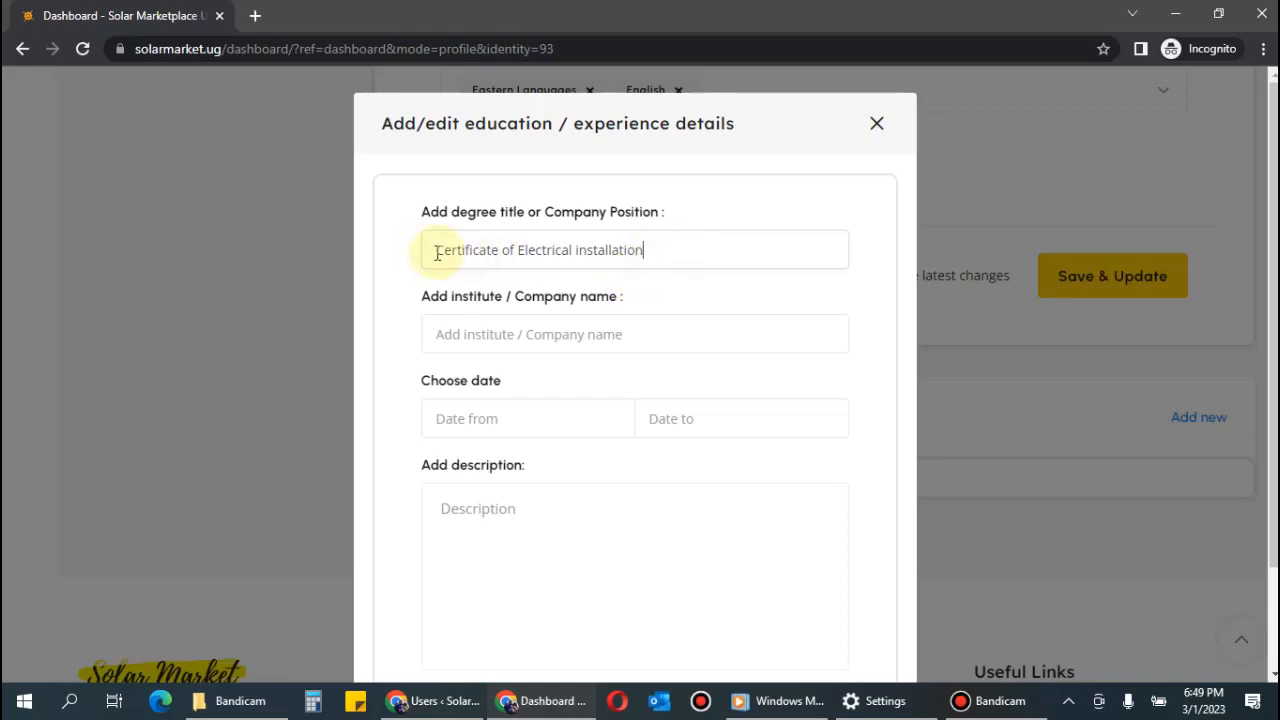
type("DIT")
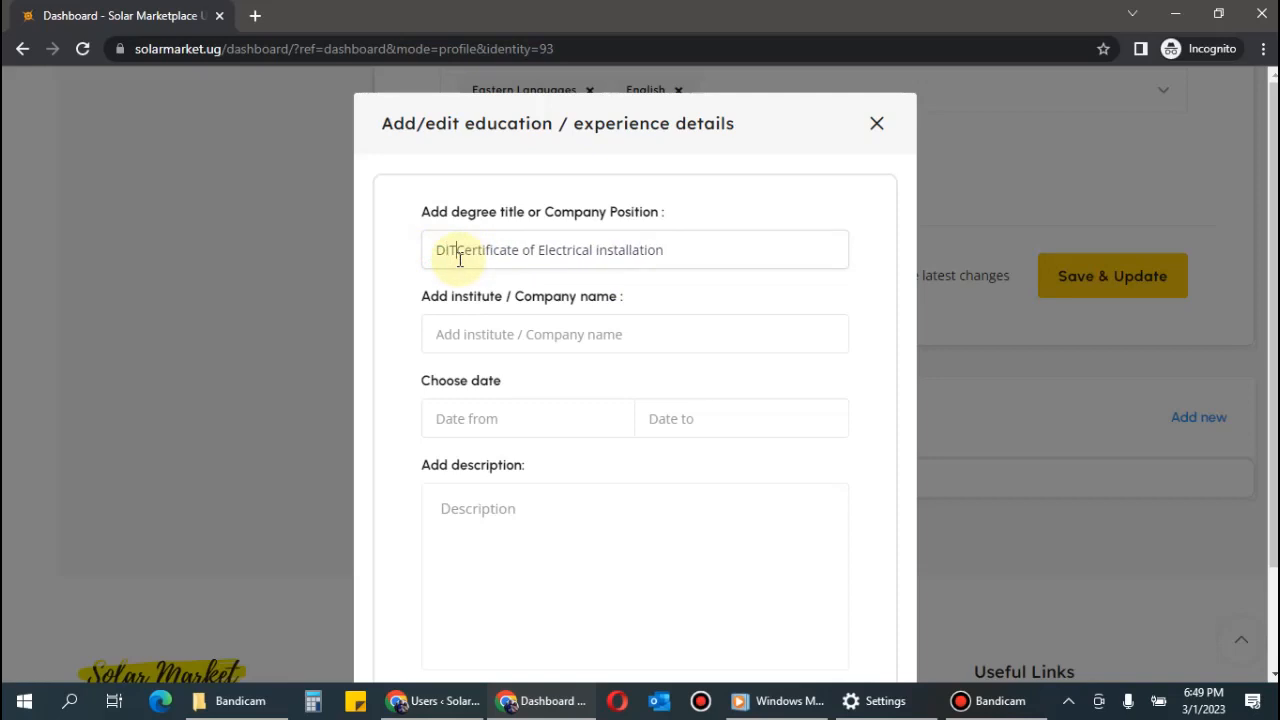
type(" -")
Enter 'Buganda Royal Institute' as the entry's institute name.
left_click(512, 335)
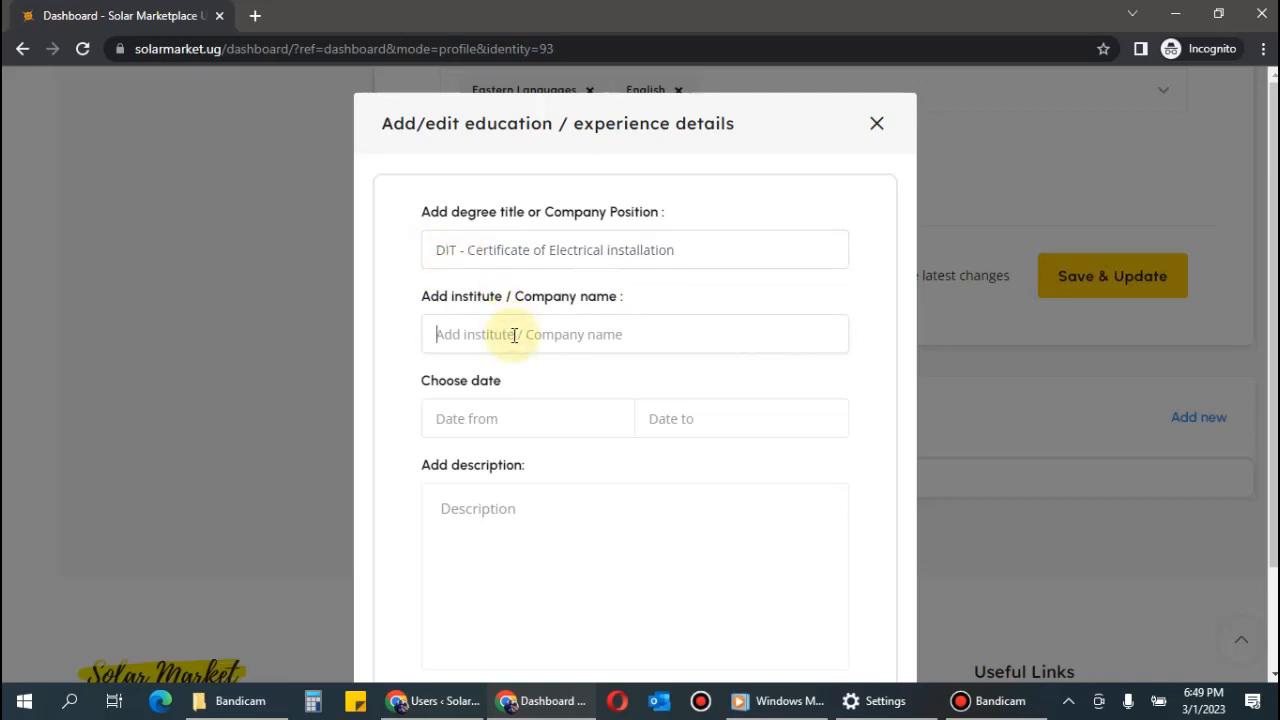
type("Bu")
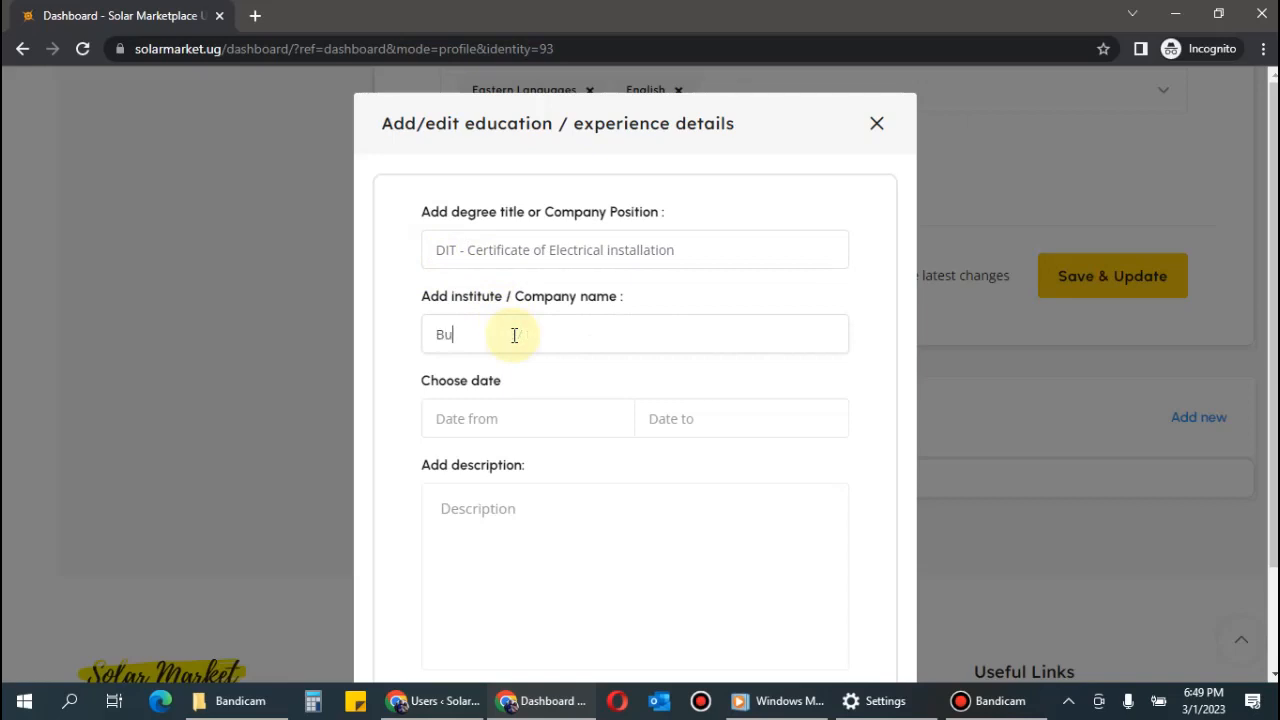
type("ganda Royal Institute")
Set the certificate's start date to April 1, 2020.
left_click(514, 420)
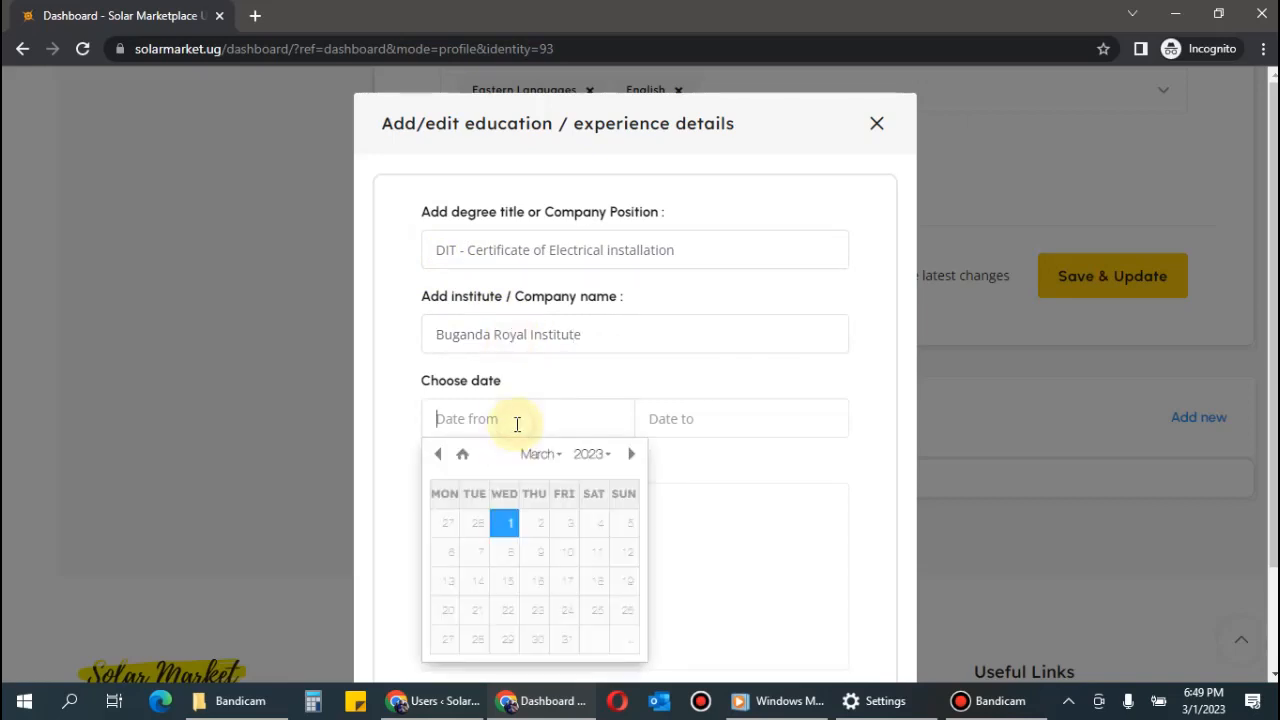
left_click(540, 452)
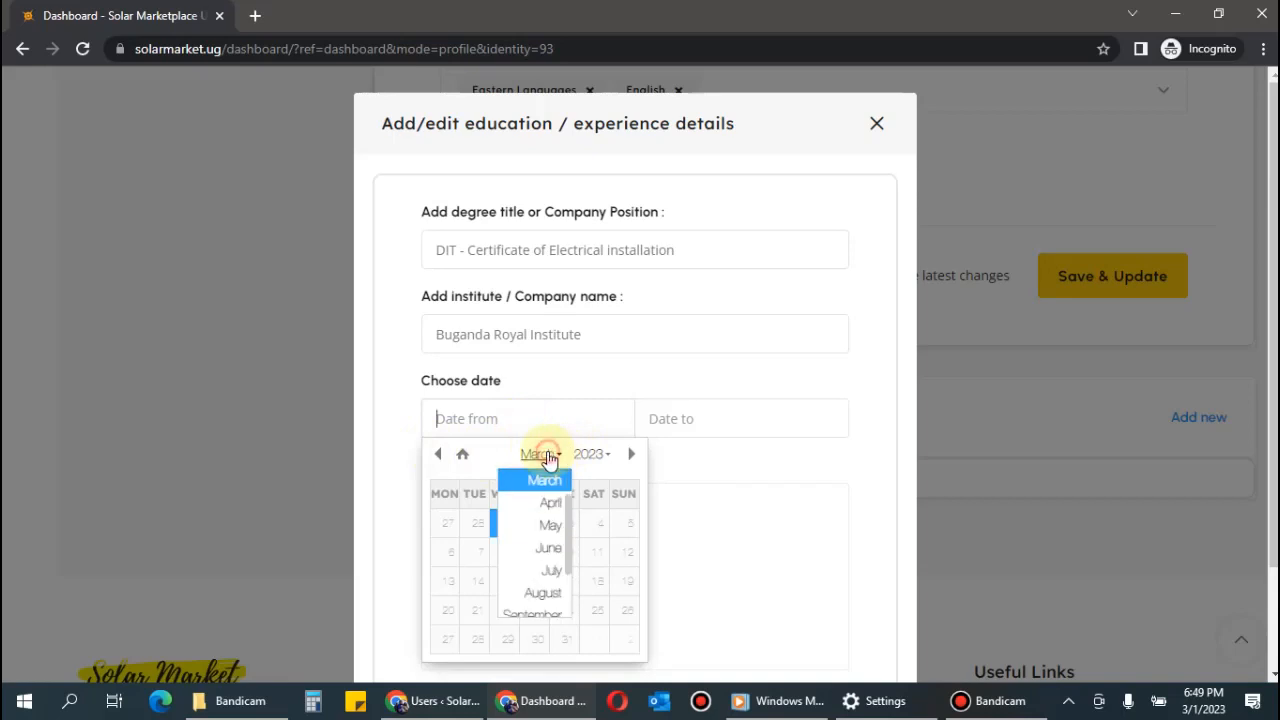
left_click(578, 455)
scroll(586, 540, "up", 3)
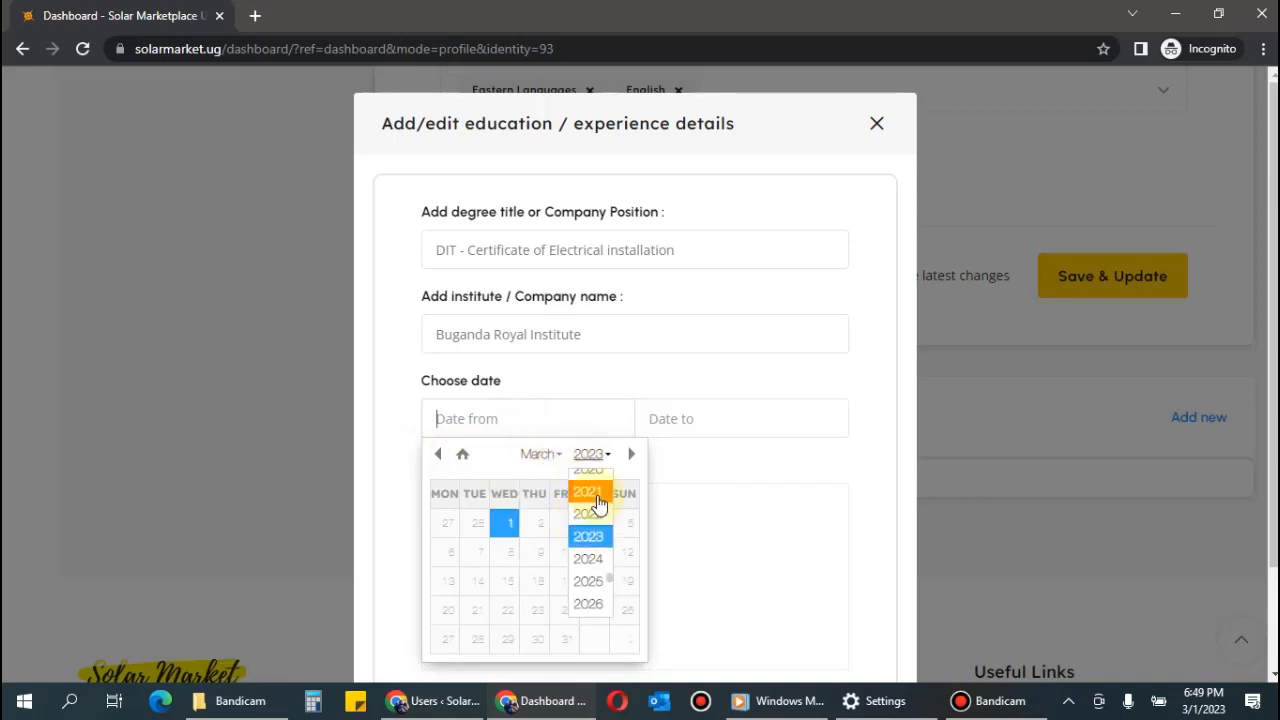
left_click(588, 525)
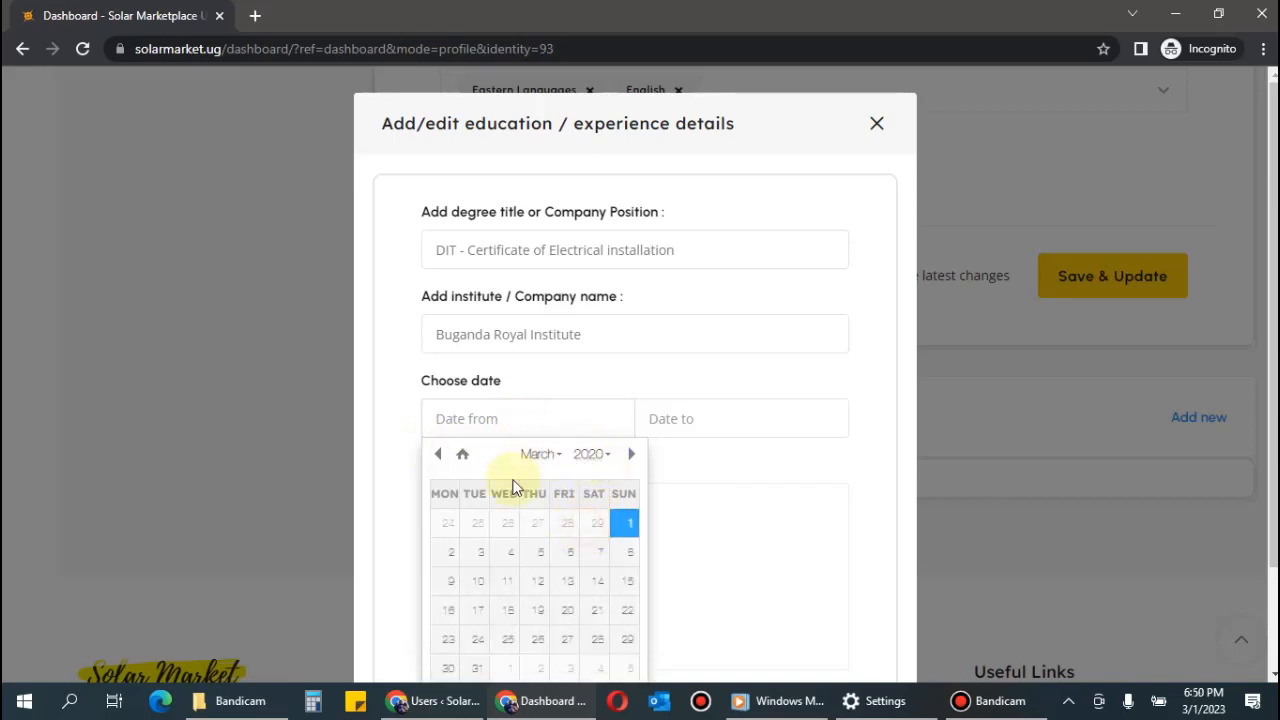
left_click(545, 455)
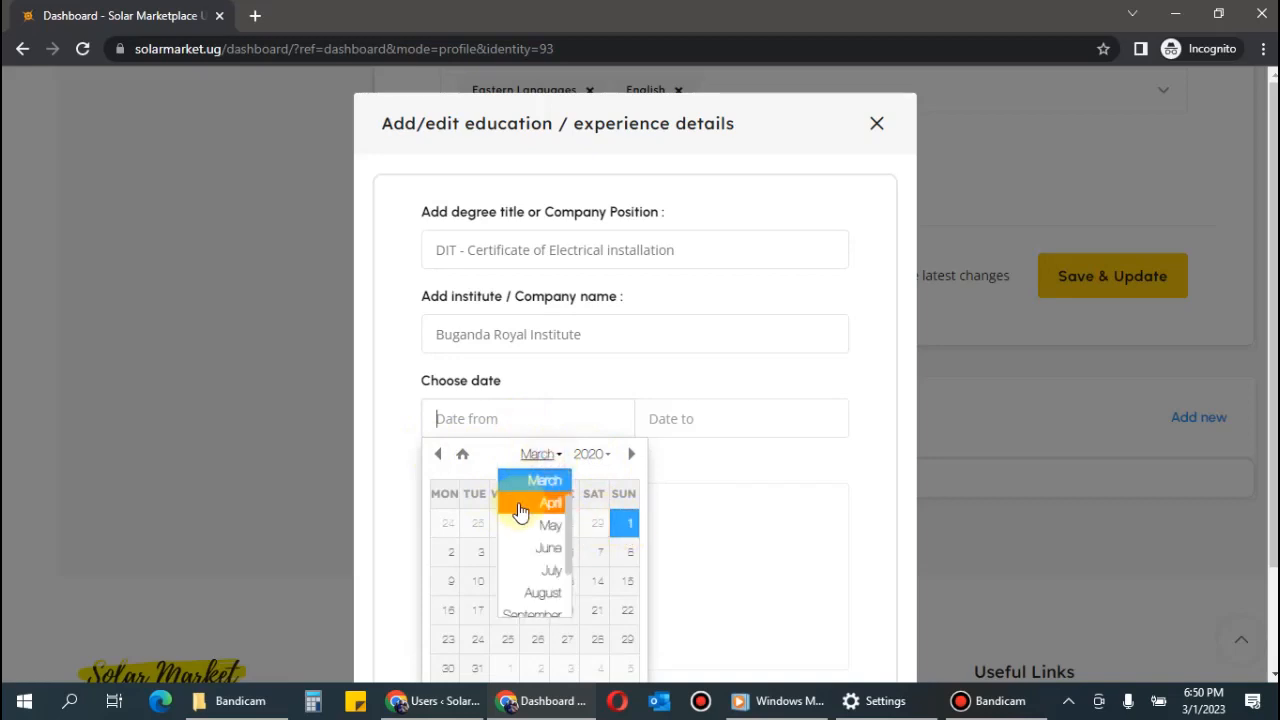
left_click(520, 505)
left_click(507, 528)
Set the certificate's end date in 2022.
left_click(686, 424)
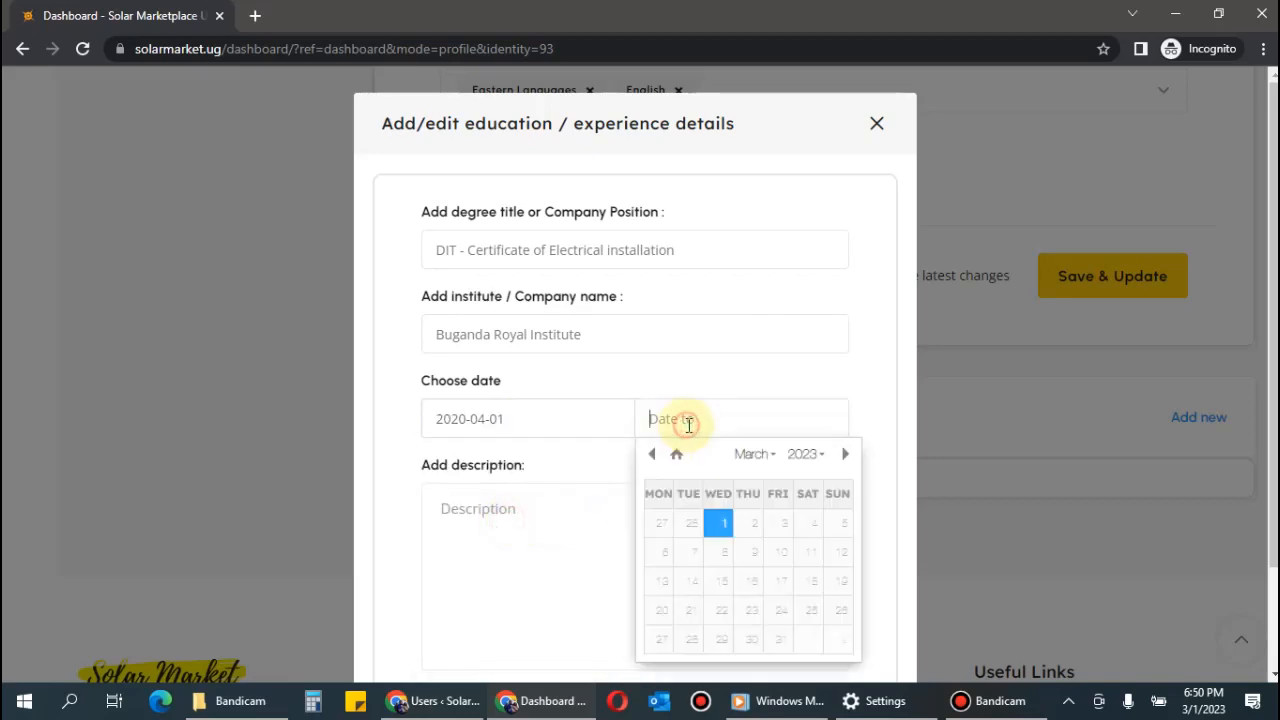
left_click(802, 455)
scroll(808, 523, "up", 3)
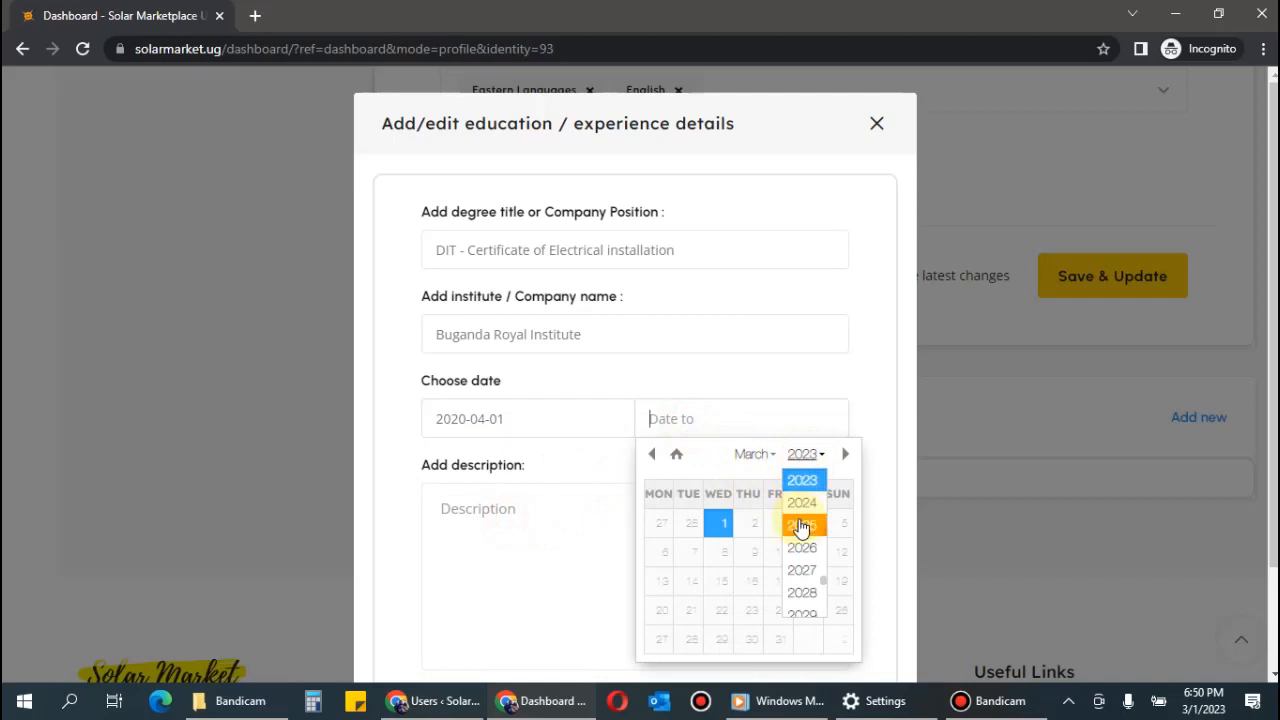
left_click(808, 497)
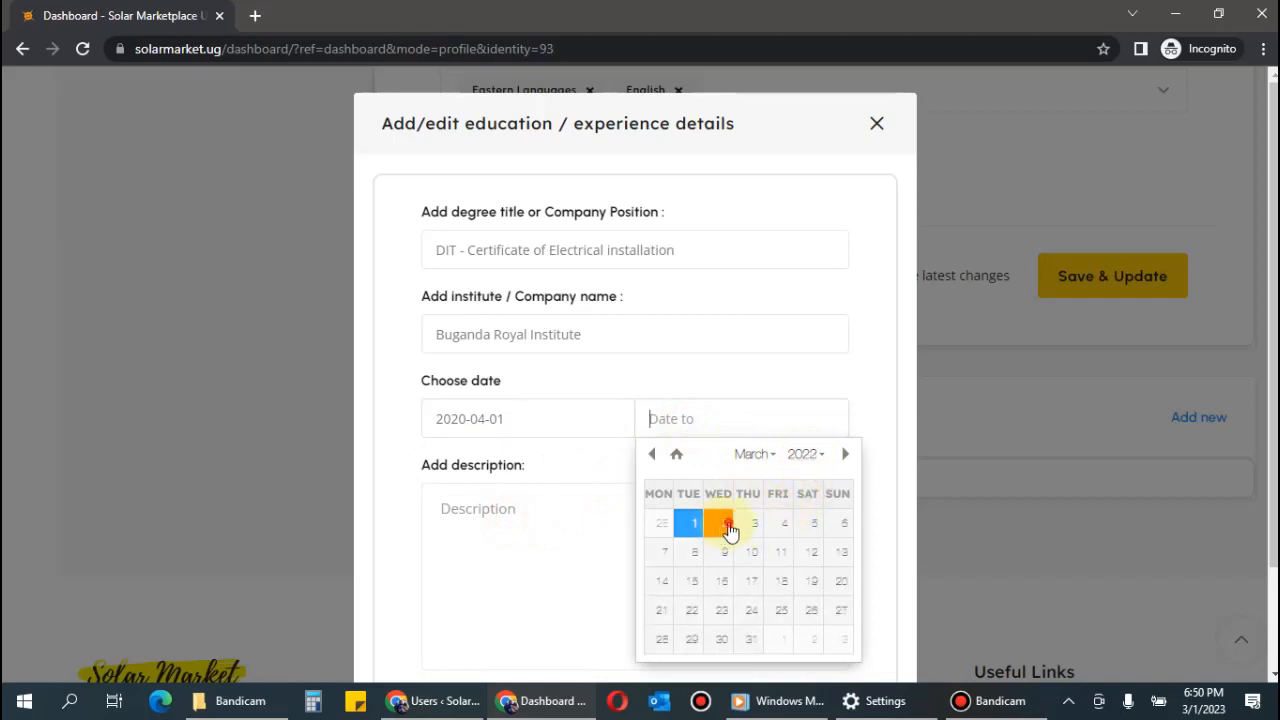
left_click(727, 527)
Leave the description empty, save the entry, and start a fresh blank education form.
left_click(612, 523)
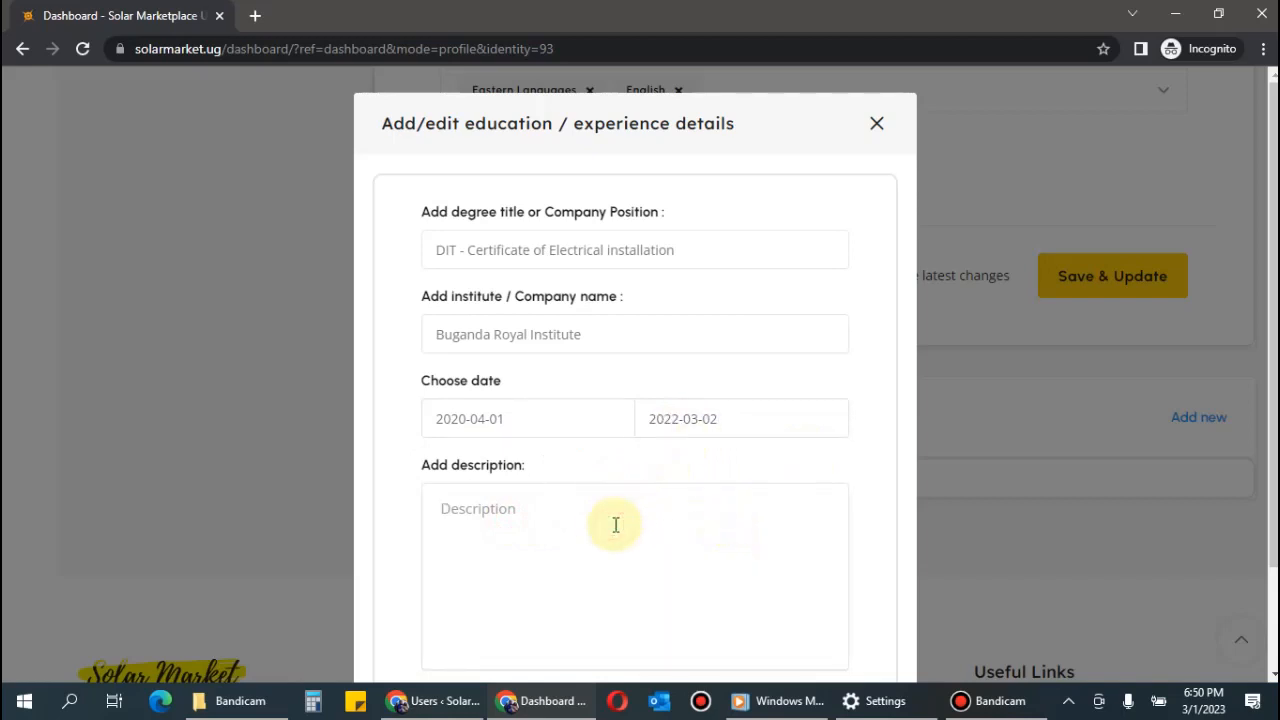
type("Obtained")
type("vast knowledge")
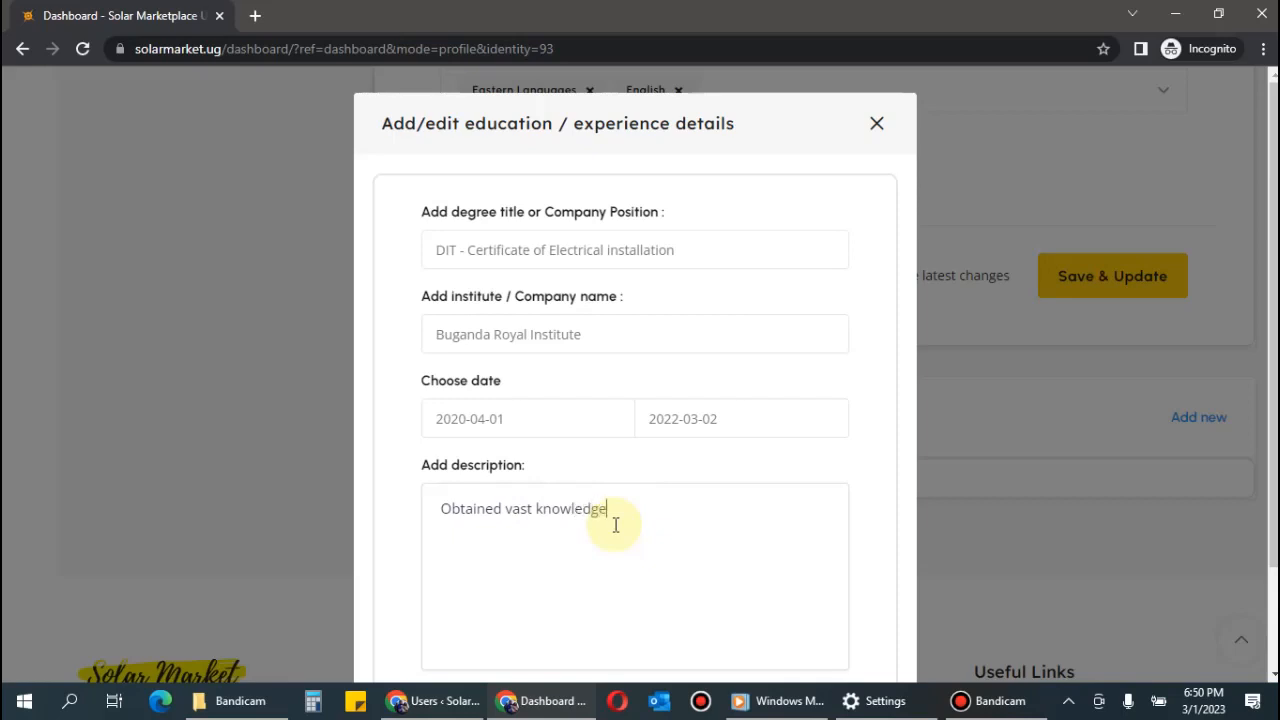
type(" and skill")
type("with this certificate")
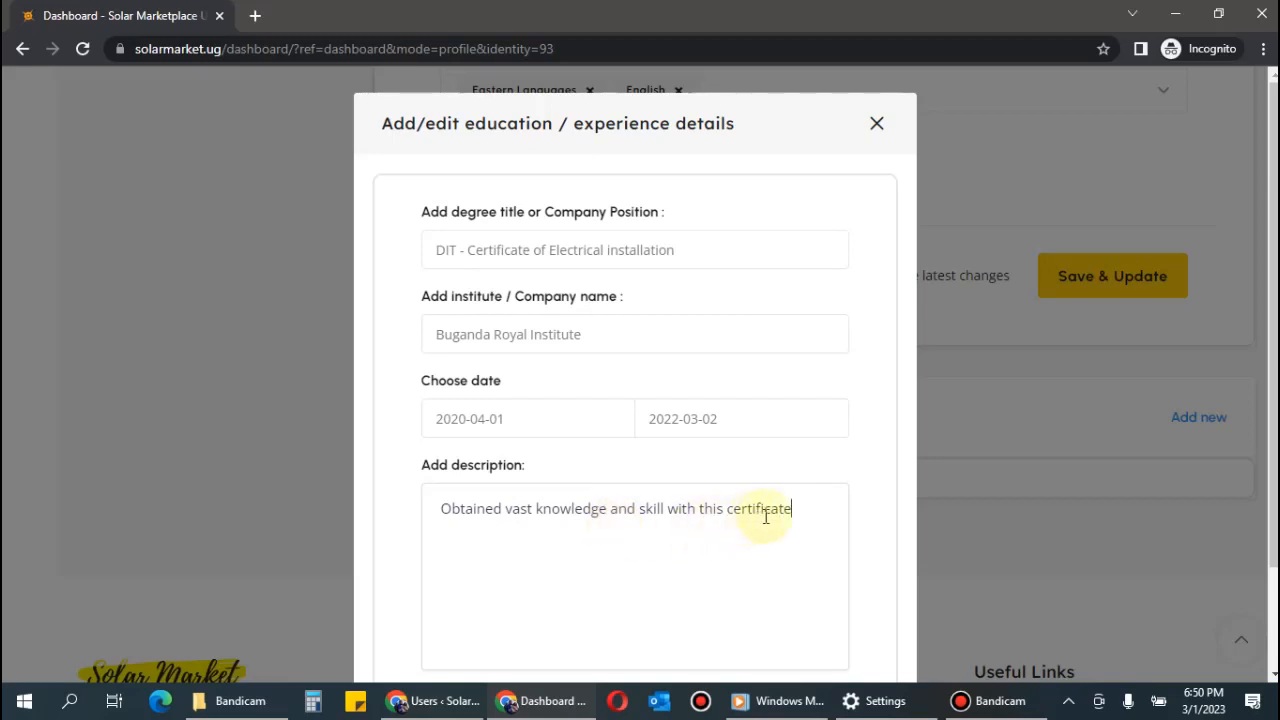
left_click_drag(803, 509, 416, 528)
key("BackSpace")
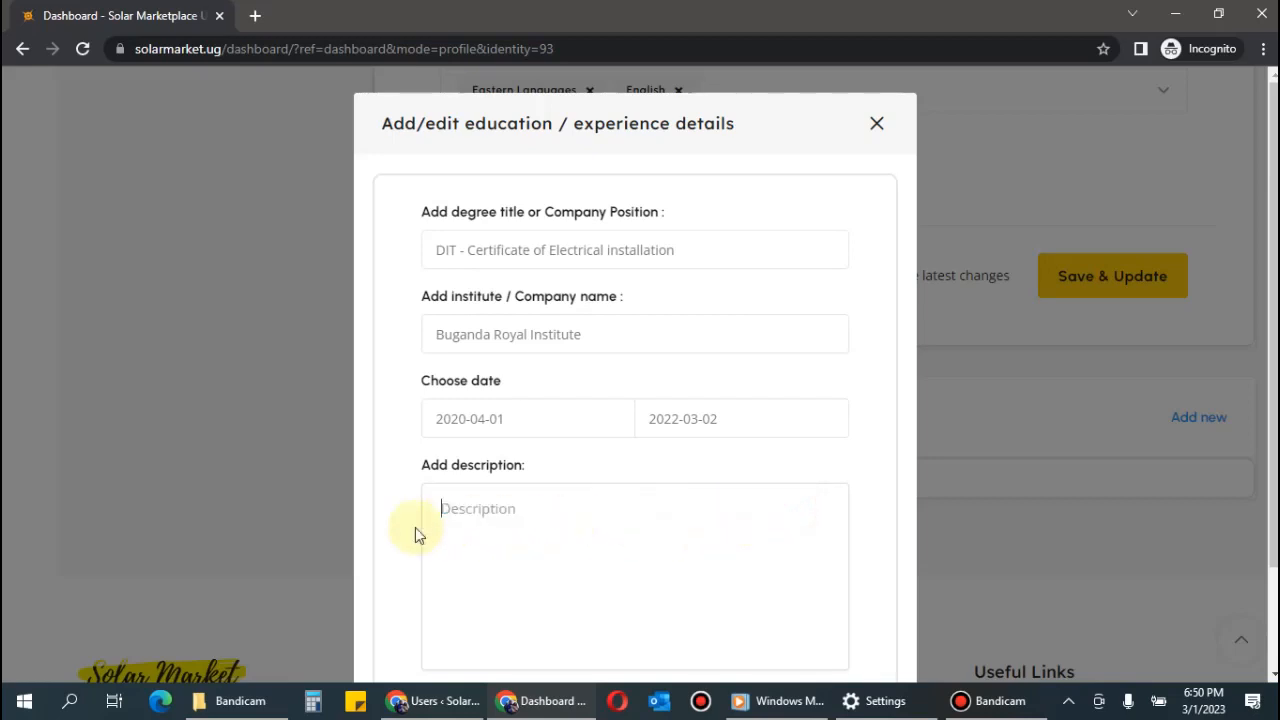
scroll(1004, 390, "down", 2)
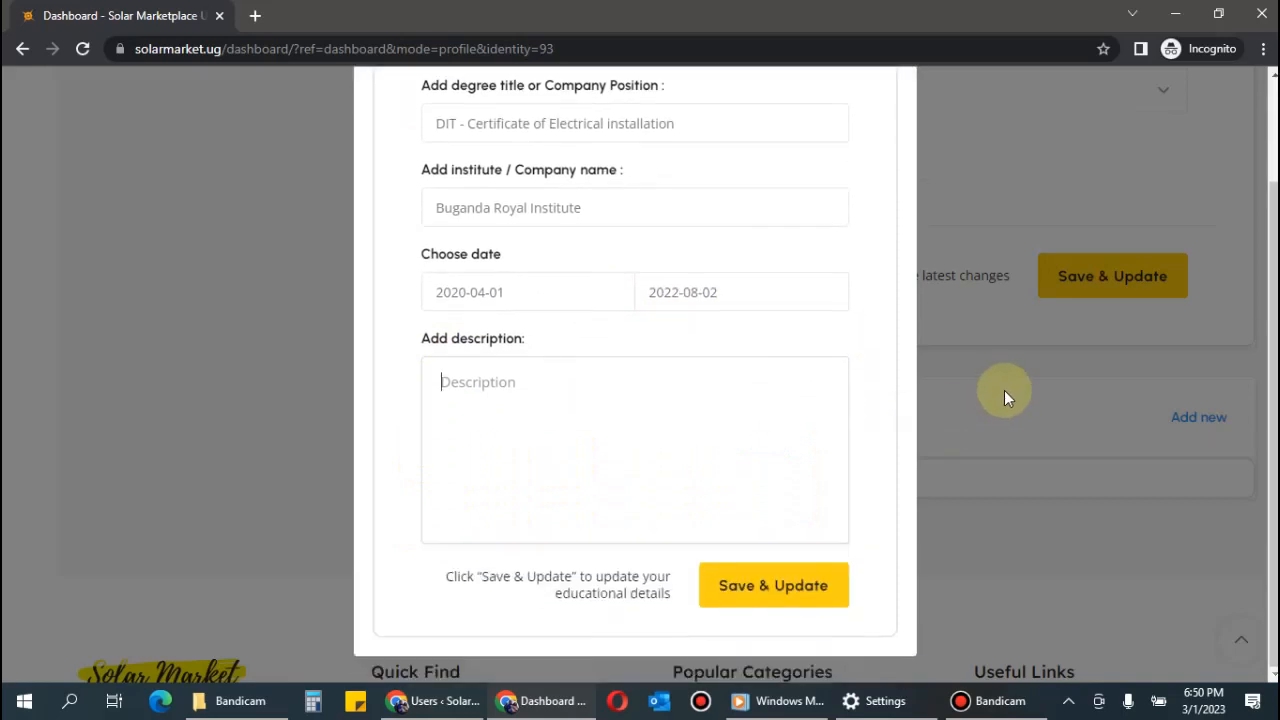
left_click(781, 597)
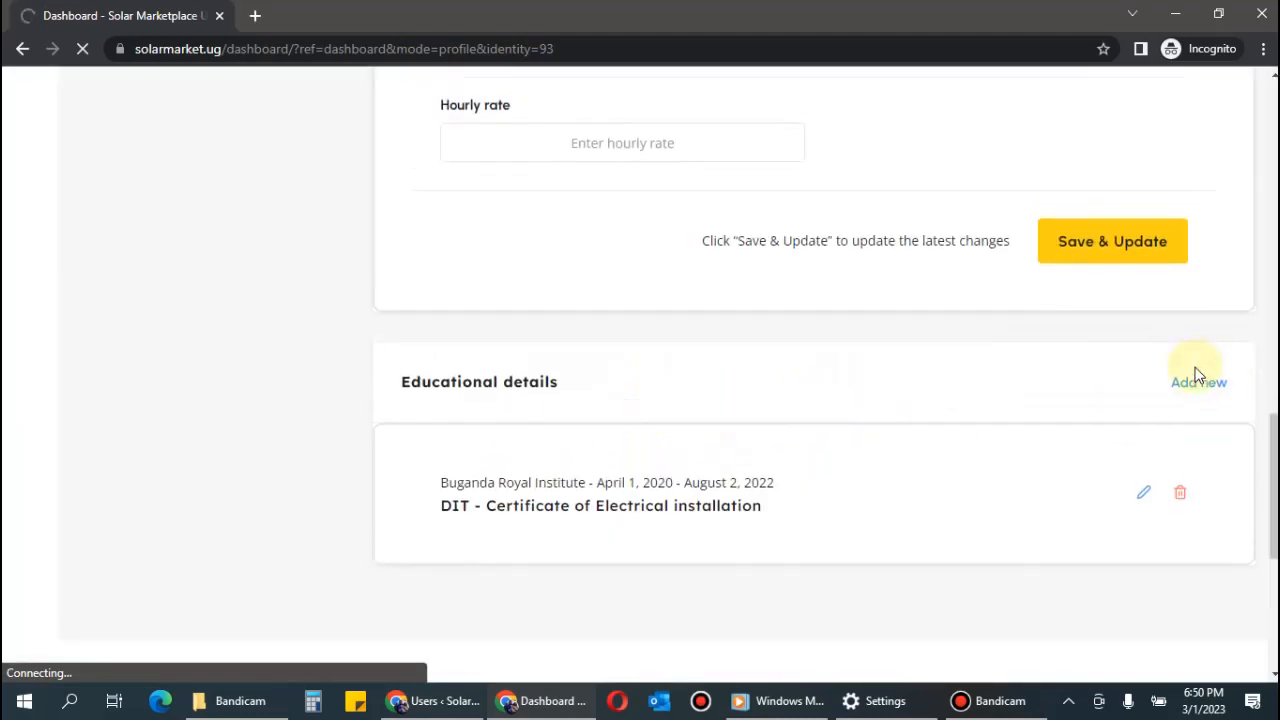
left_click(1182, 387)
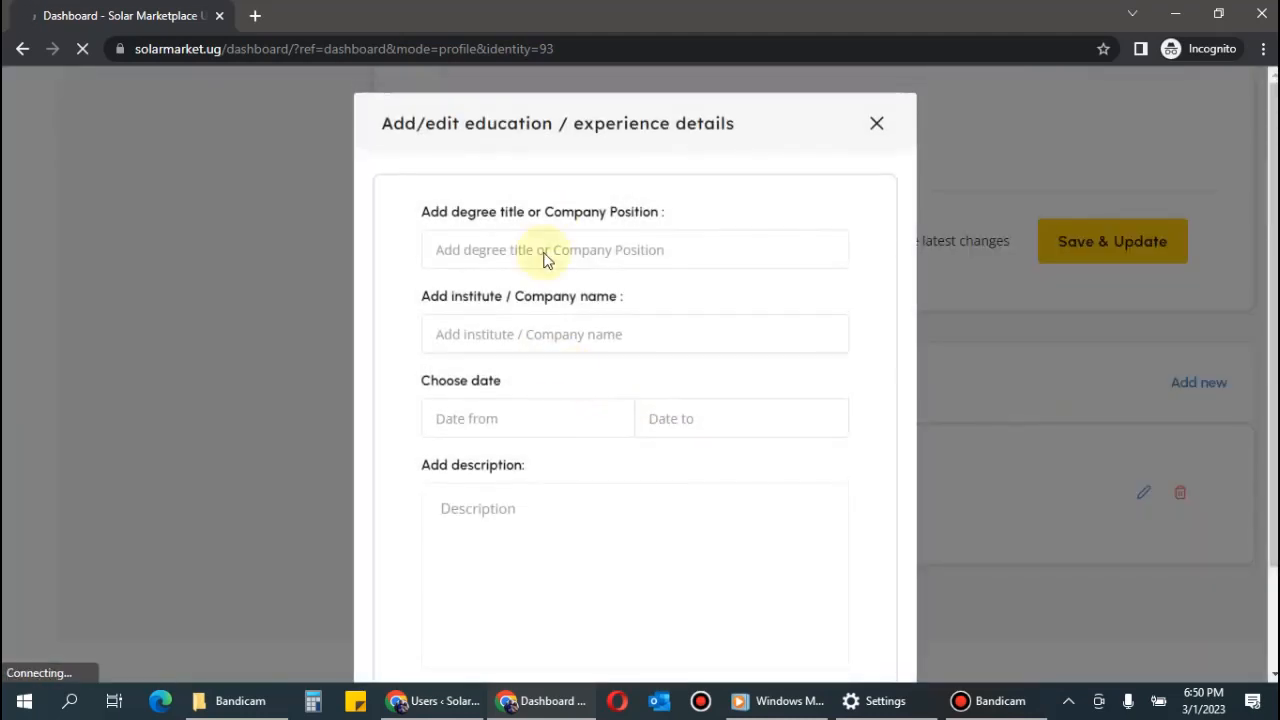
Enter 'Masrcorp limited' and 'Solar Technician' in the entry's title and institute fields.
left_click(555, 249)
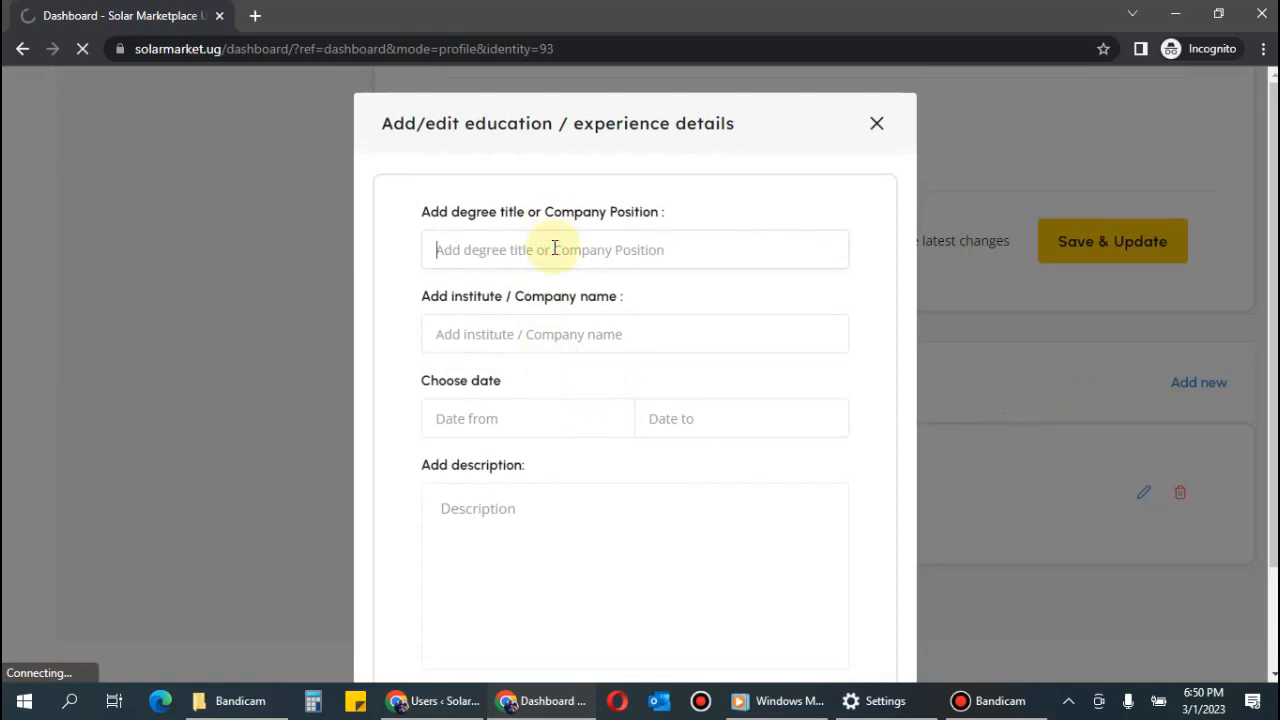
type("Masrcorp")
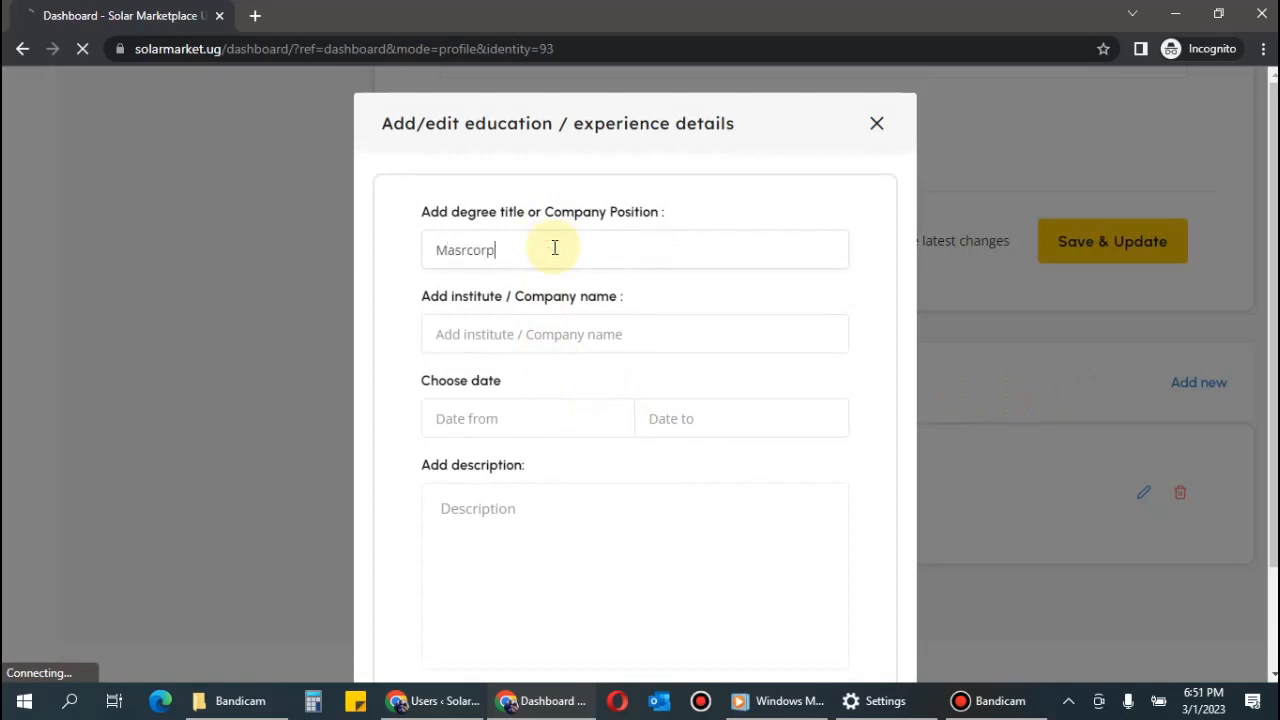
type(" limited")
left_click(536, 335)
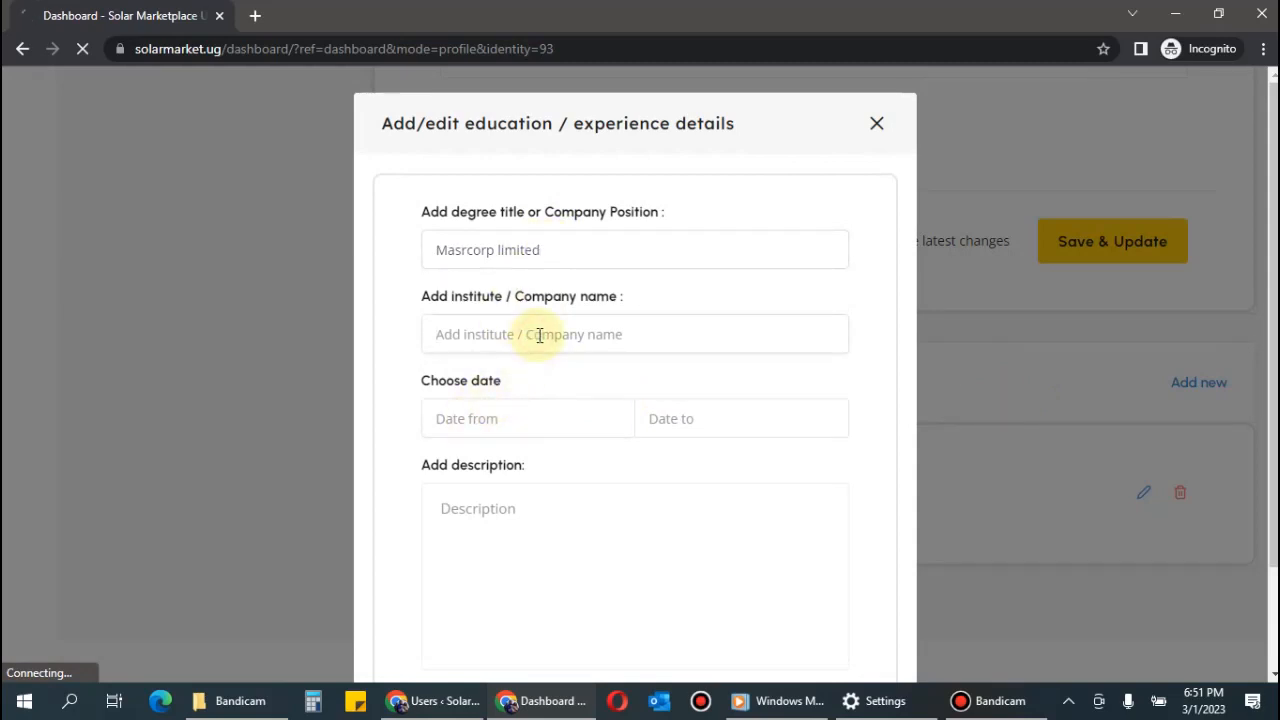
type("Technician")
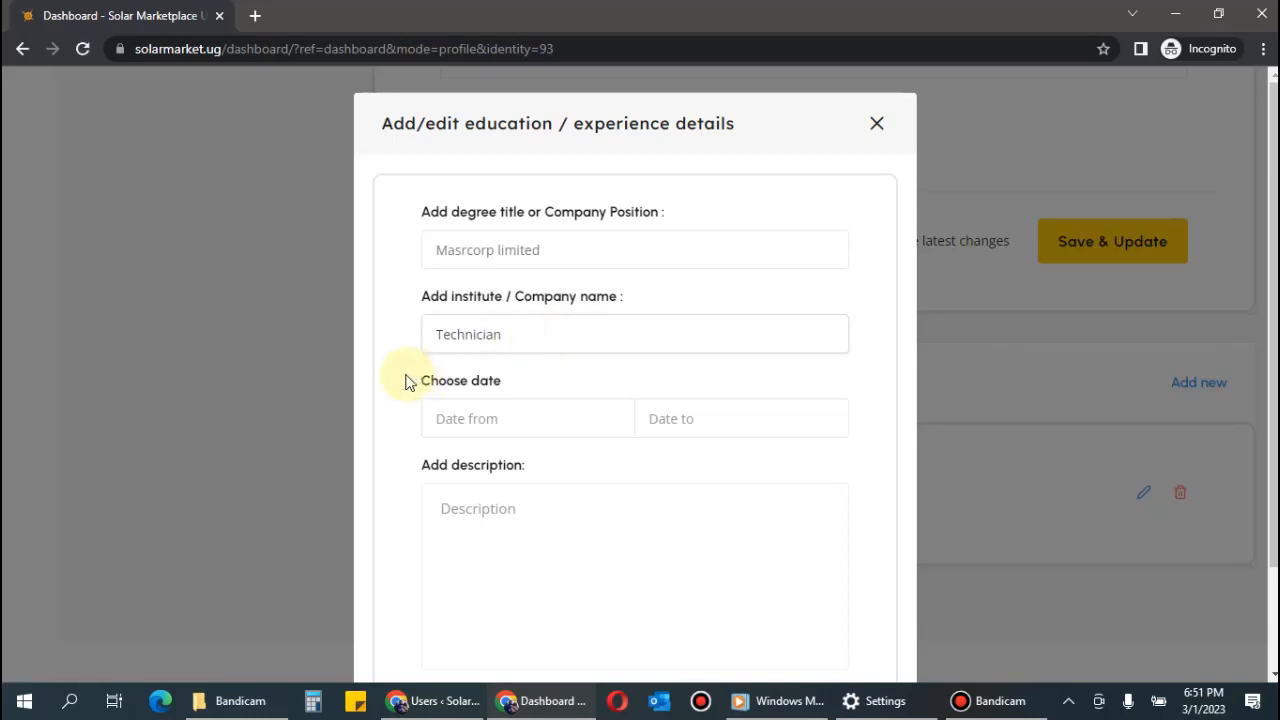
left_click(437, 335)
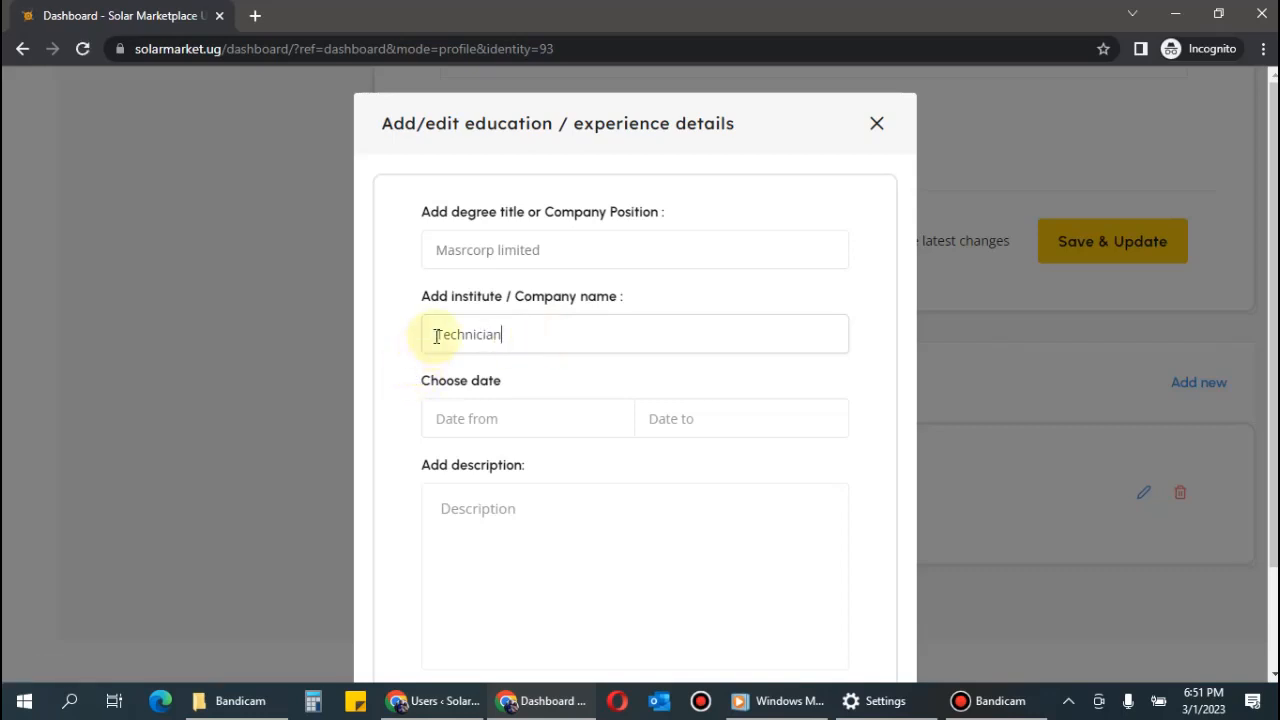
type("Eolar")
Set the entry's start date to 2016-05-01.
left_click(540, 403)
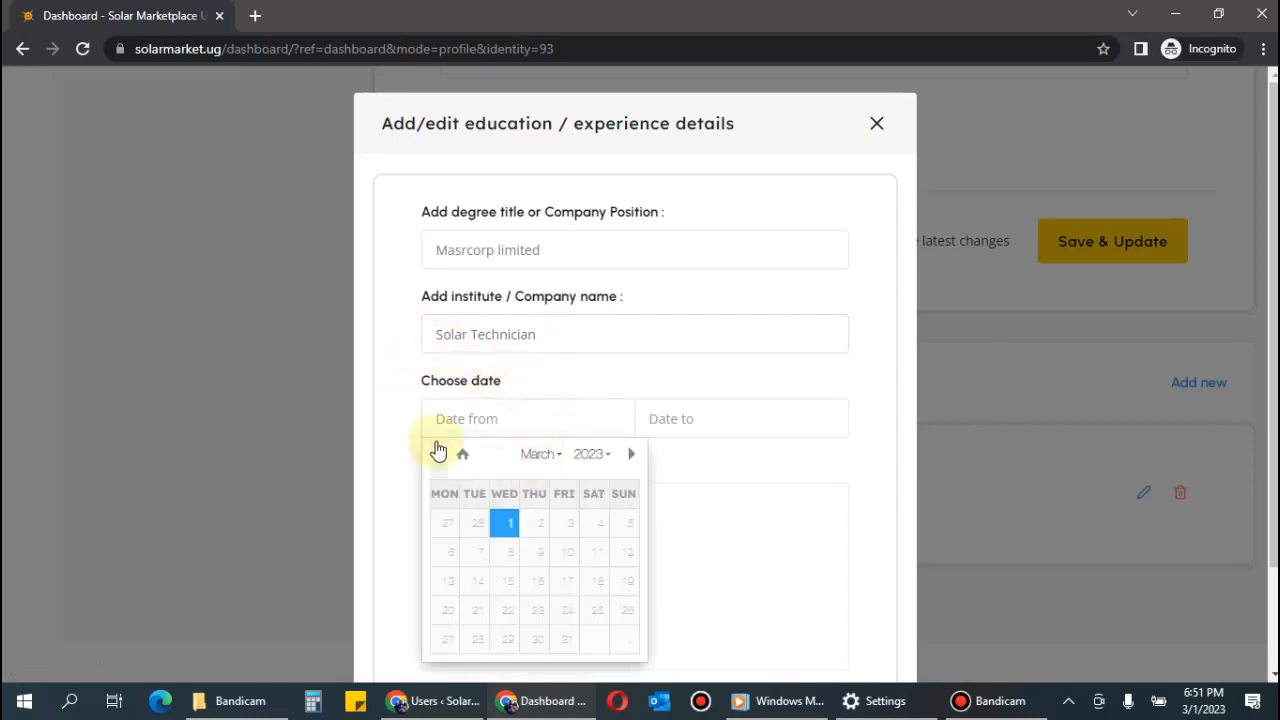
left_click(528, 460)
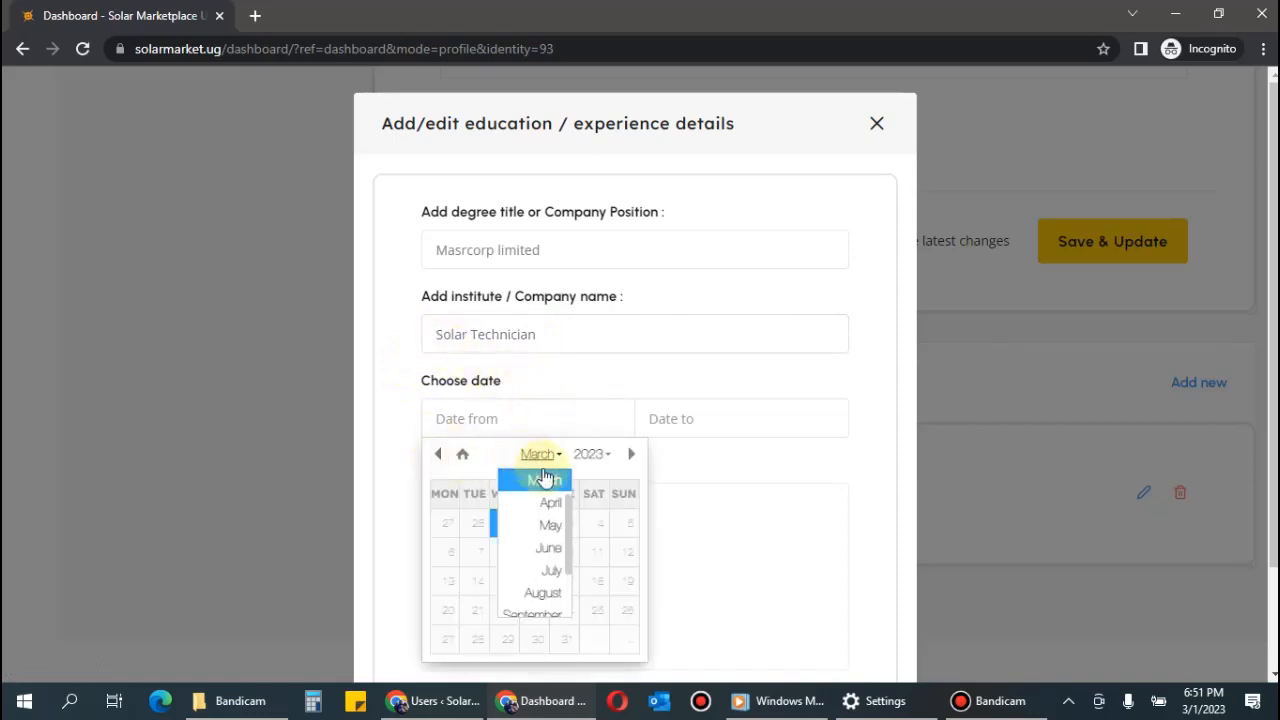
left_click(551, 537)
left_click(590, 454)
scroll(598, 505, "up", 4)
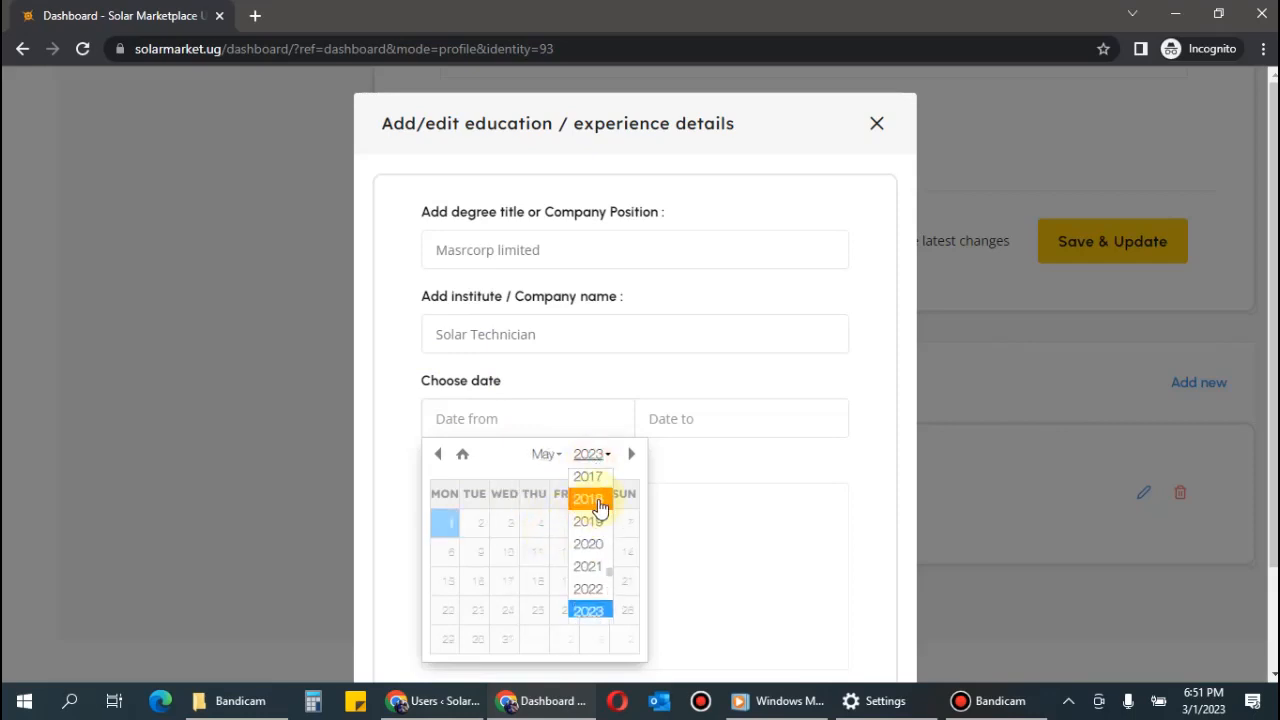
scroll(590, 505, "up", 1)
left_click(587, 512)
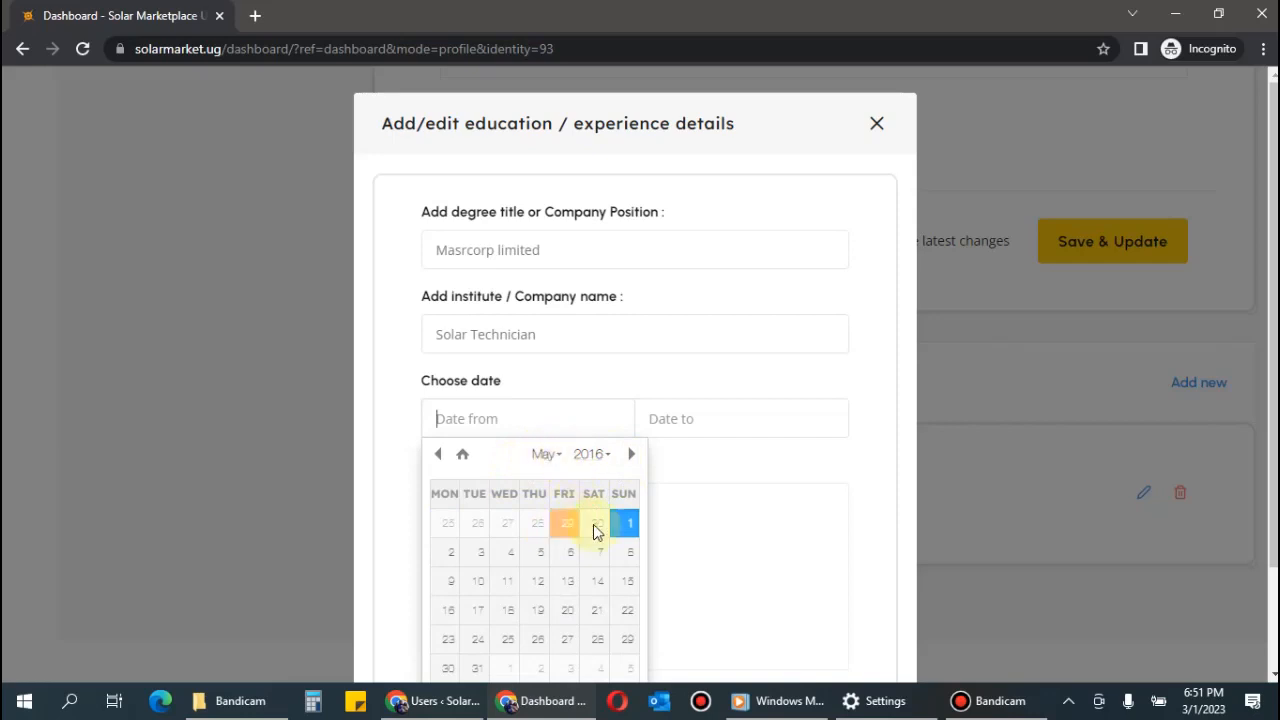
left_click(624, 522)
Set the end date to 2019-03-01, save the entry and dismiss the success message.
left_click(709, 418)
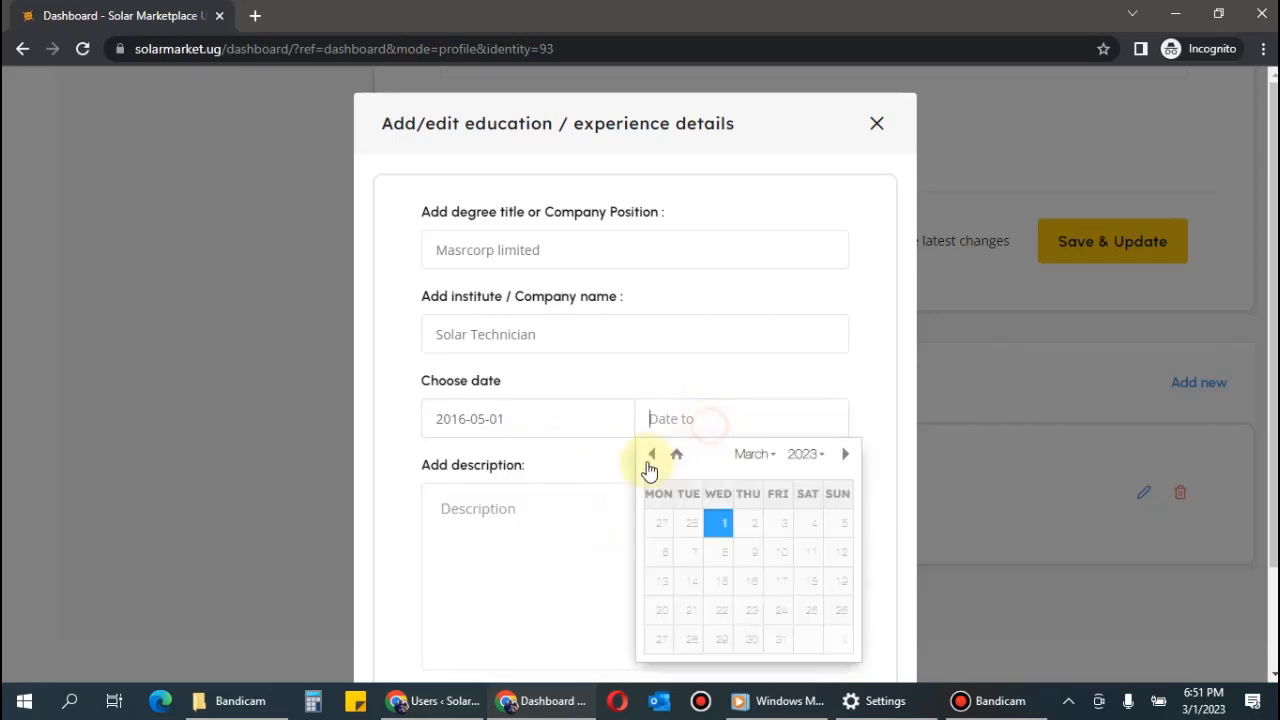
left_click(803, 454)
scroll(812, 540, "up", 5)
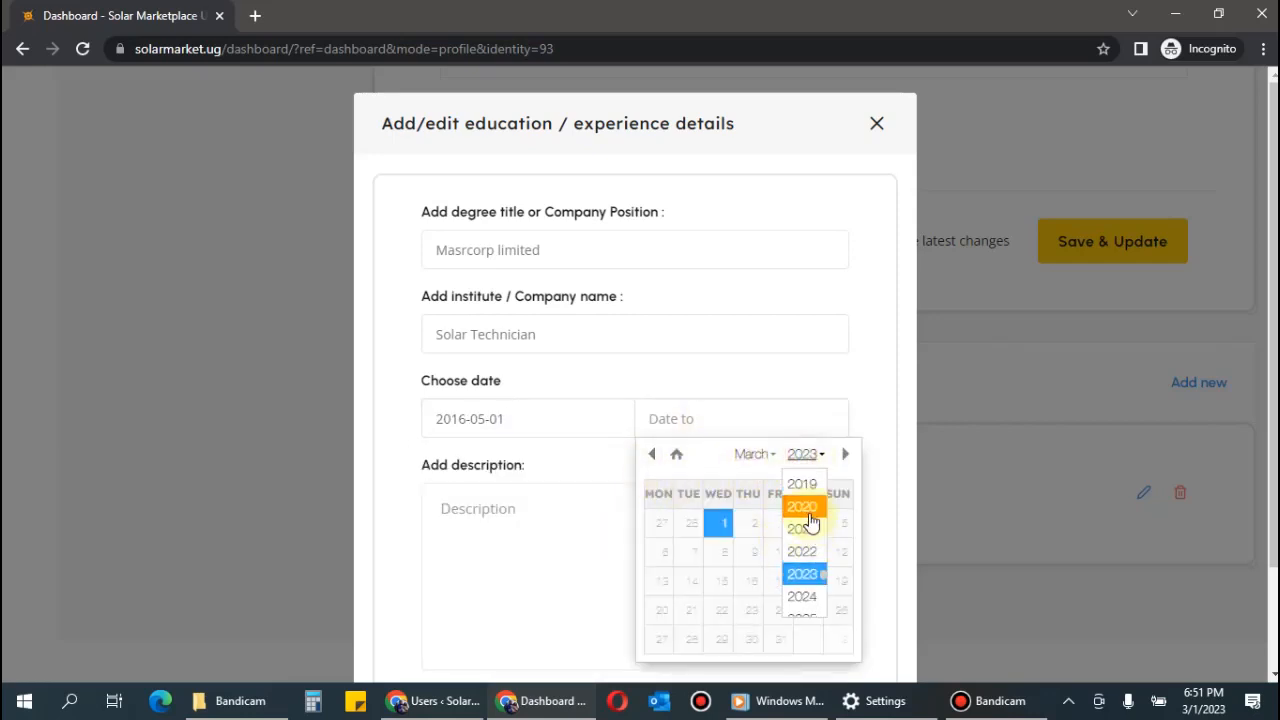
left_click(804, 522)
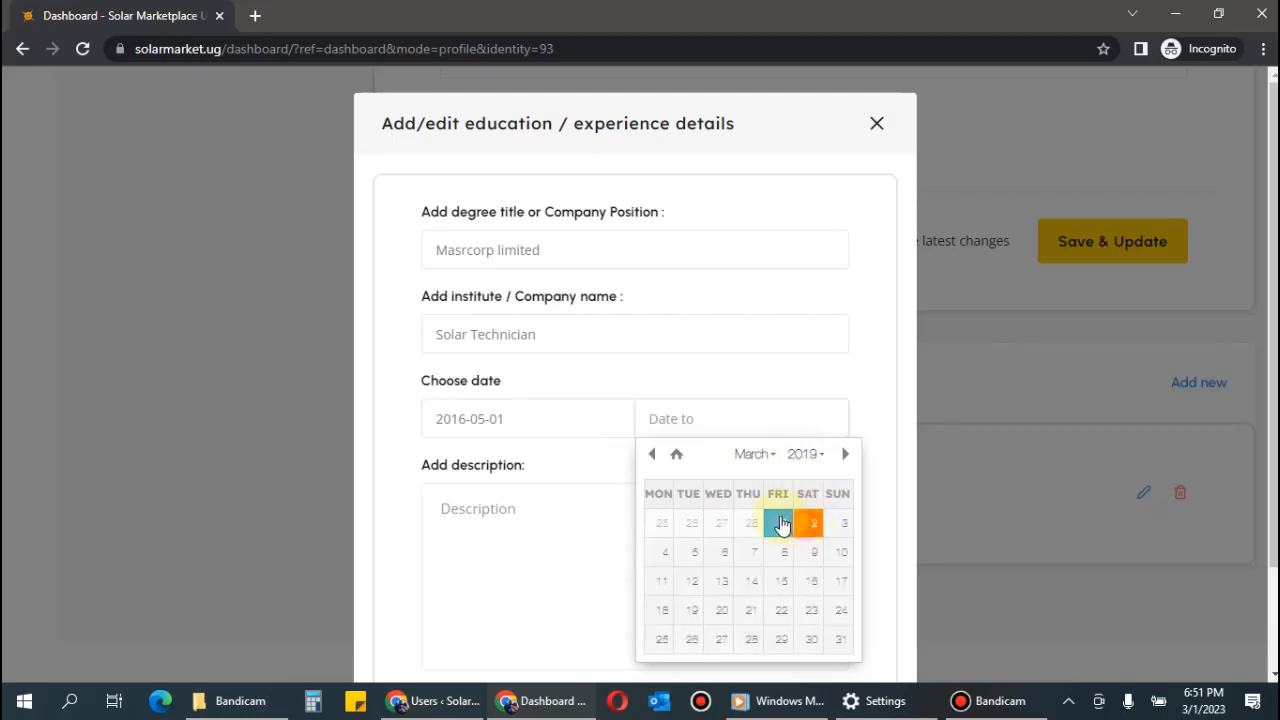
left_click(782, 524)
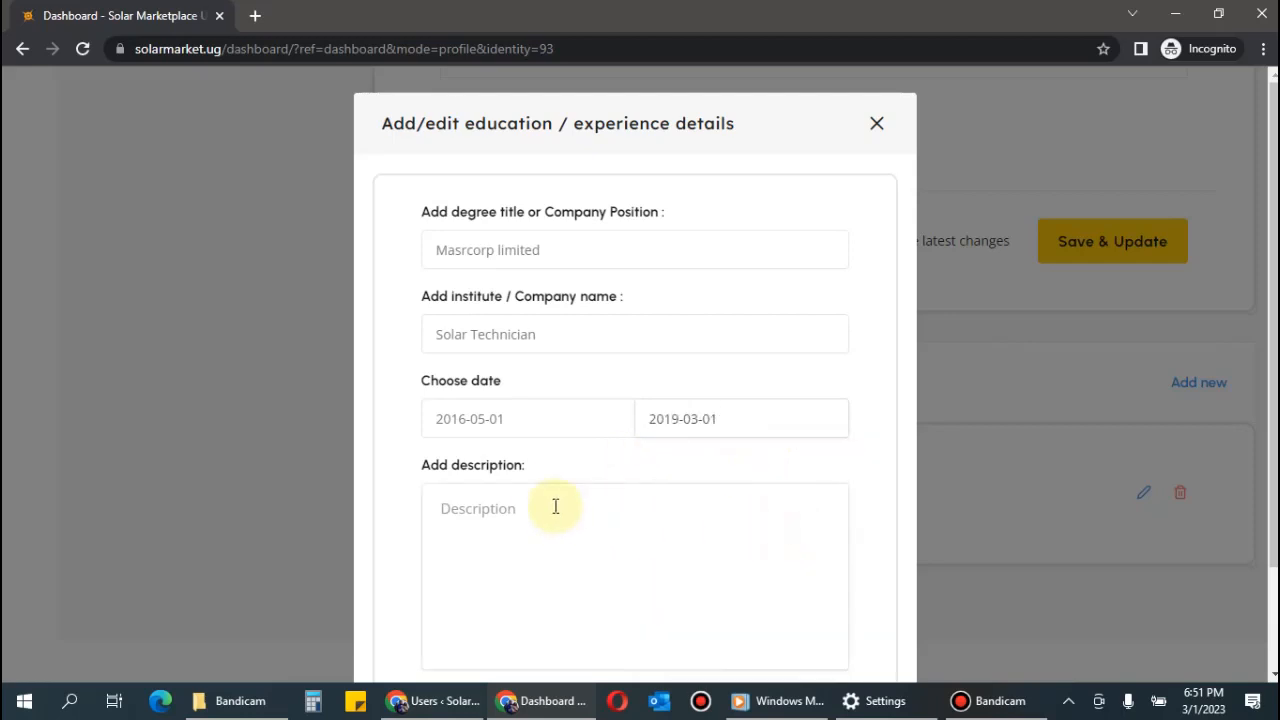
scroll(545, 500, "down", 3)
left_click(785, 596)
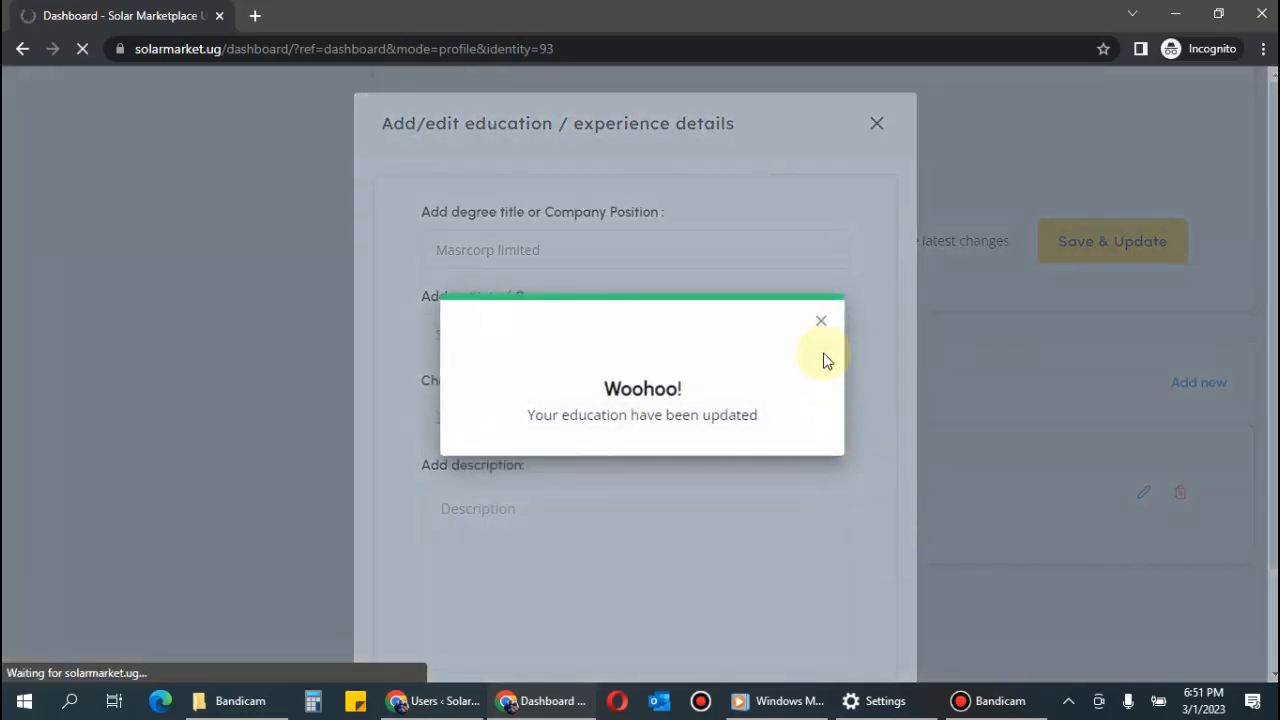
left_click(821, 322)
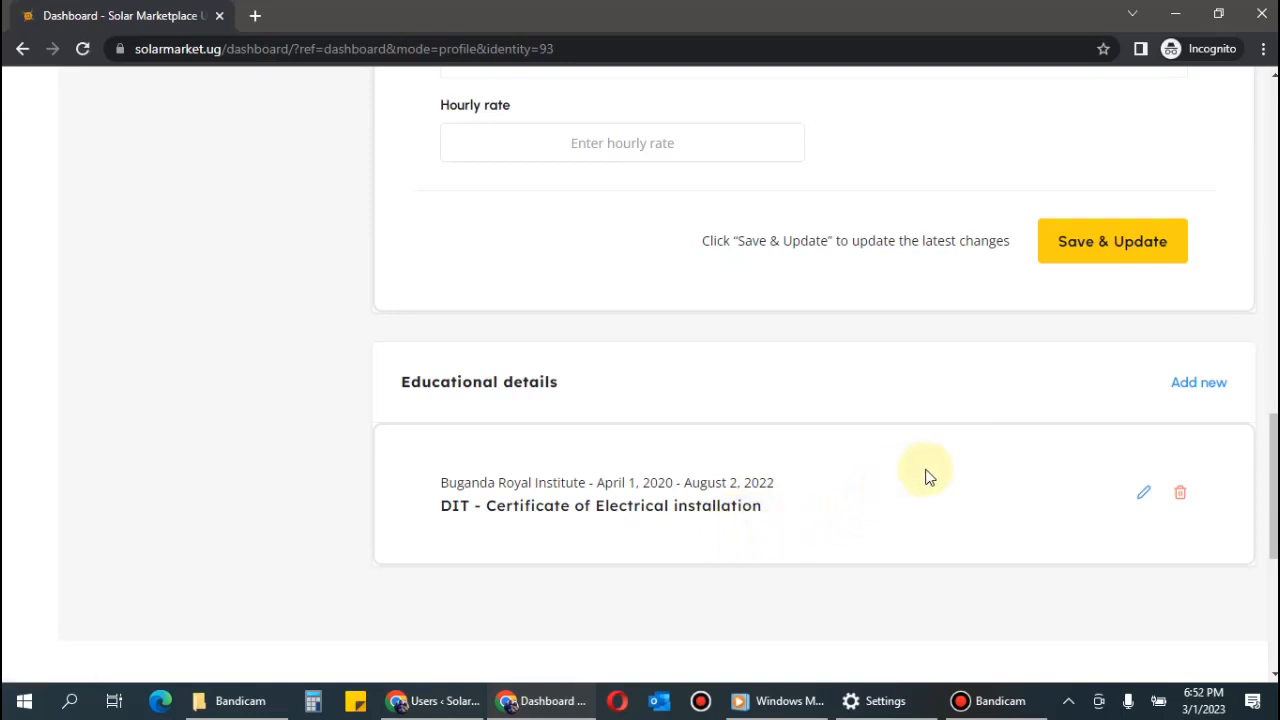
Start a new entry for the Higher Diploma from Kyambogo University.
left_click(1212, 390)
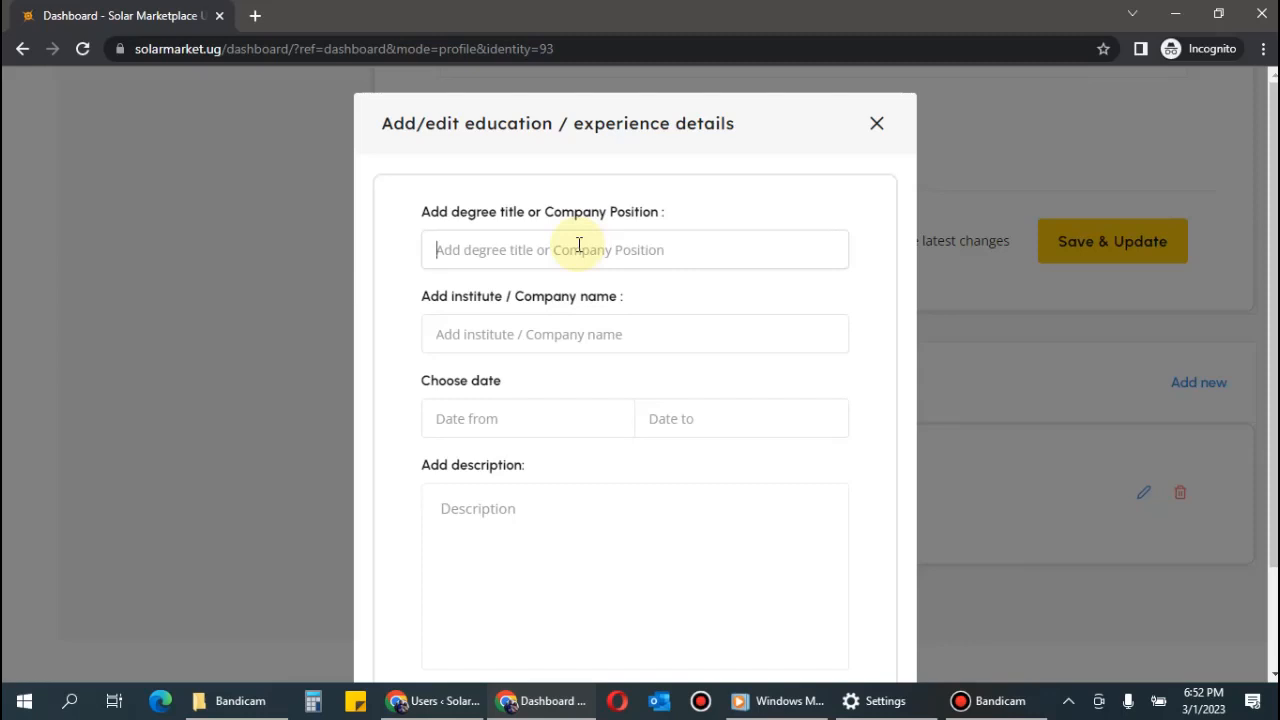
type("H")
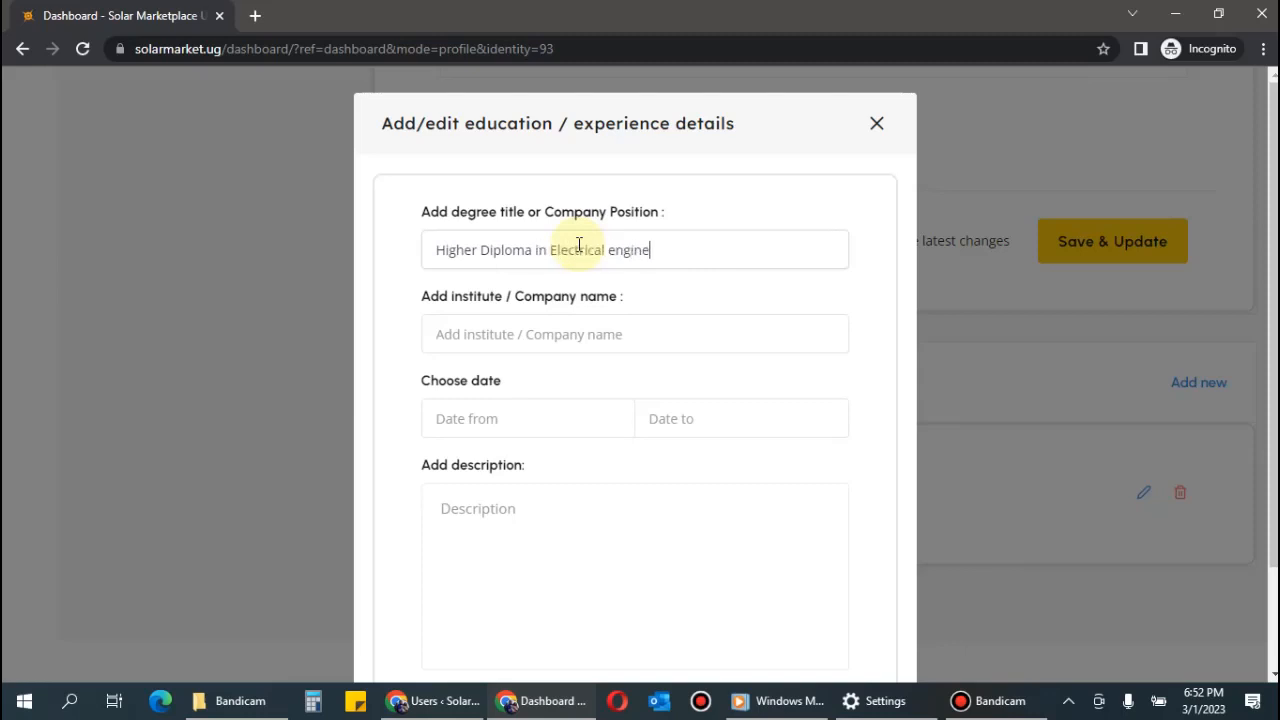
left_click(584, 323)
type("Kyambogo University")
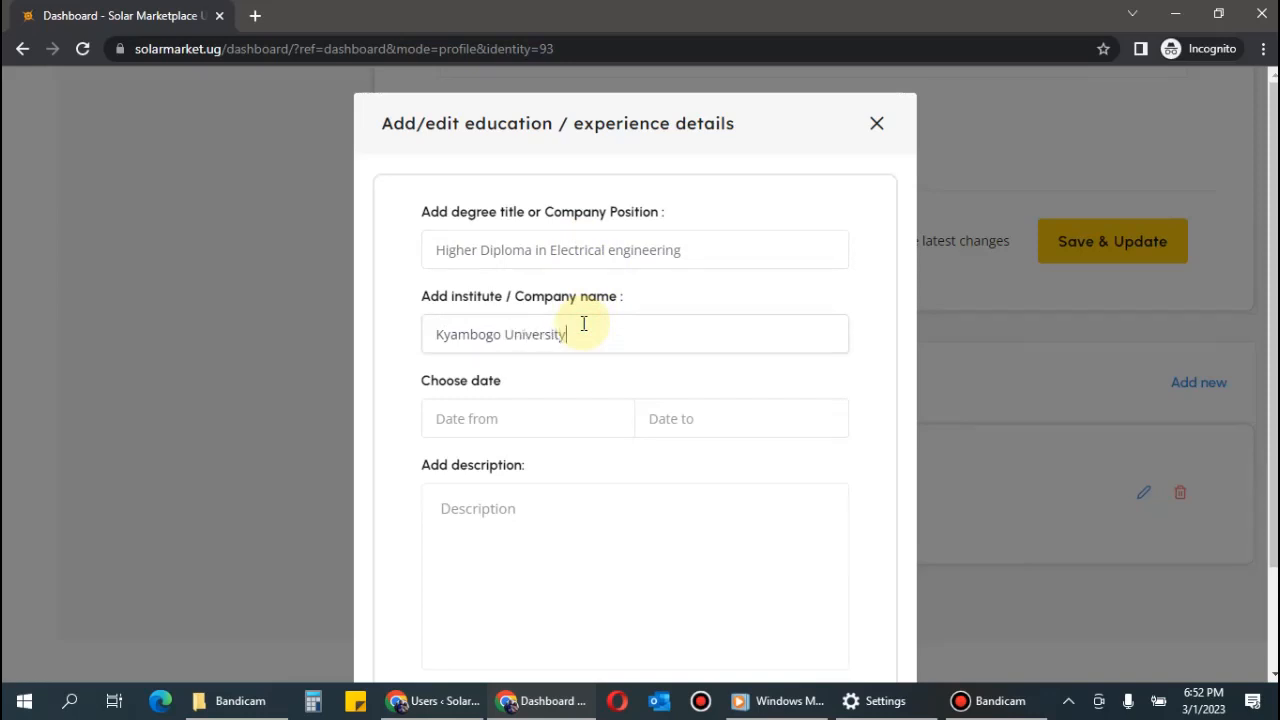
Set the diploma's start date to 2018-03-01.
left_click(580, 418)
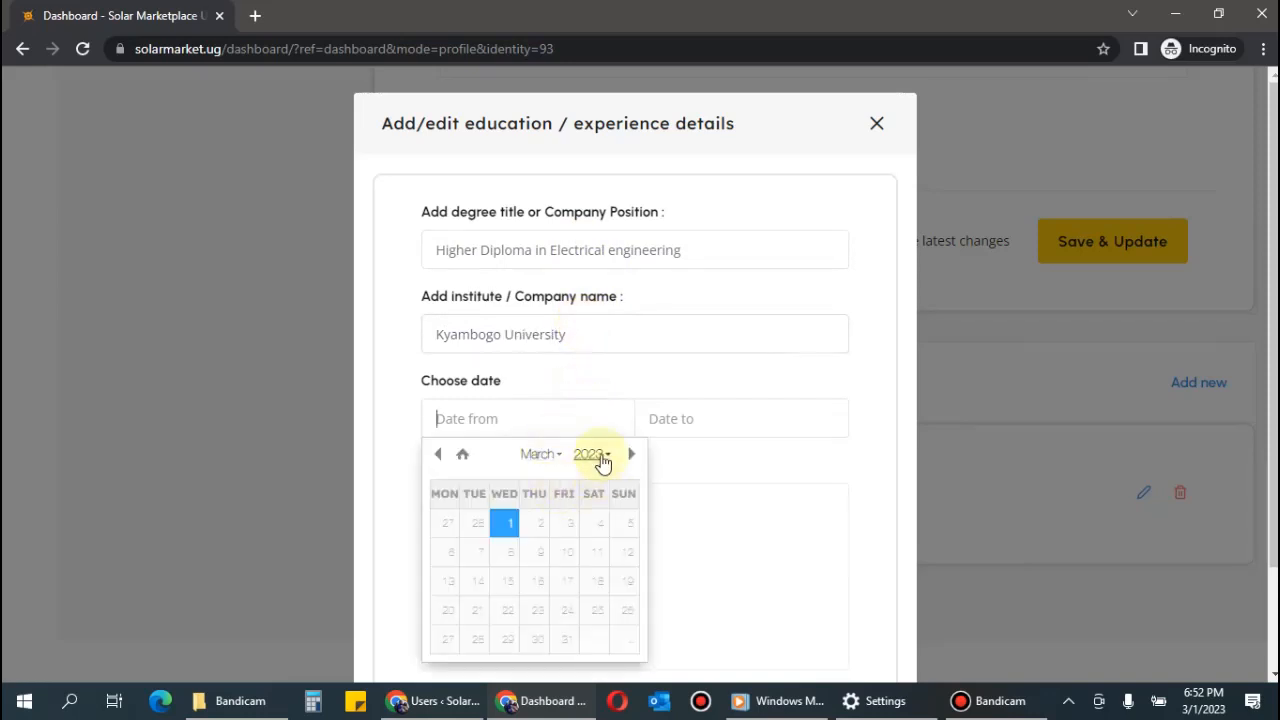
left_click(598, 455)
scroll(588, 520, "up", 3)
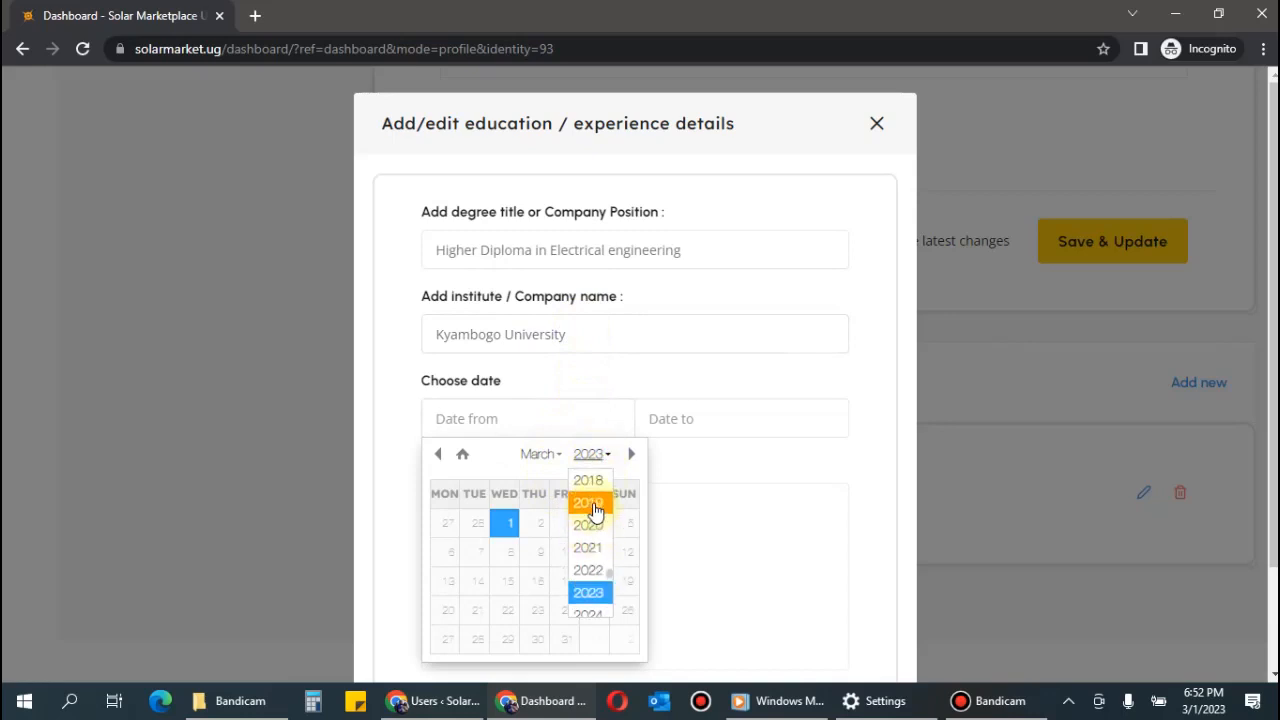
left_click(596, 484)
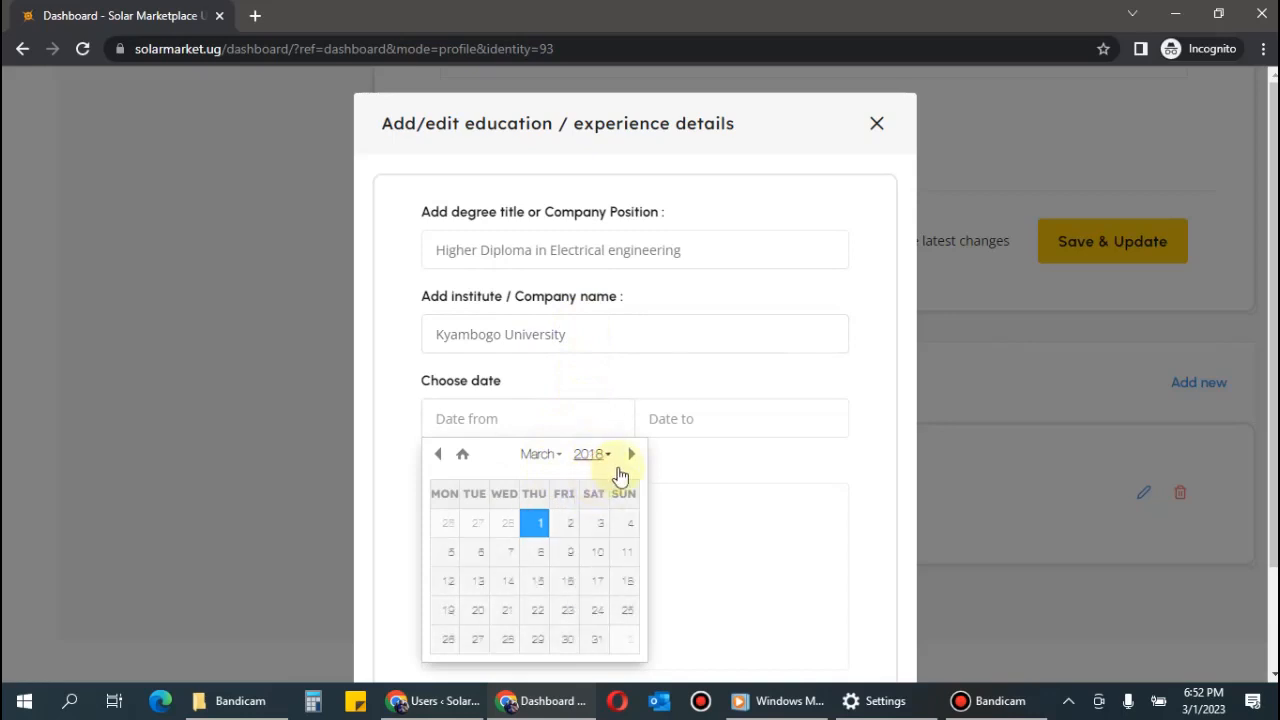
left_click(541, 523)
Set the end date to 2022-03-05 and save the Kyambogo University entry.
left_click(712, 418)
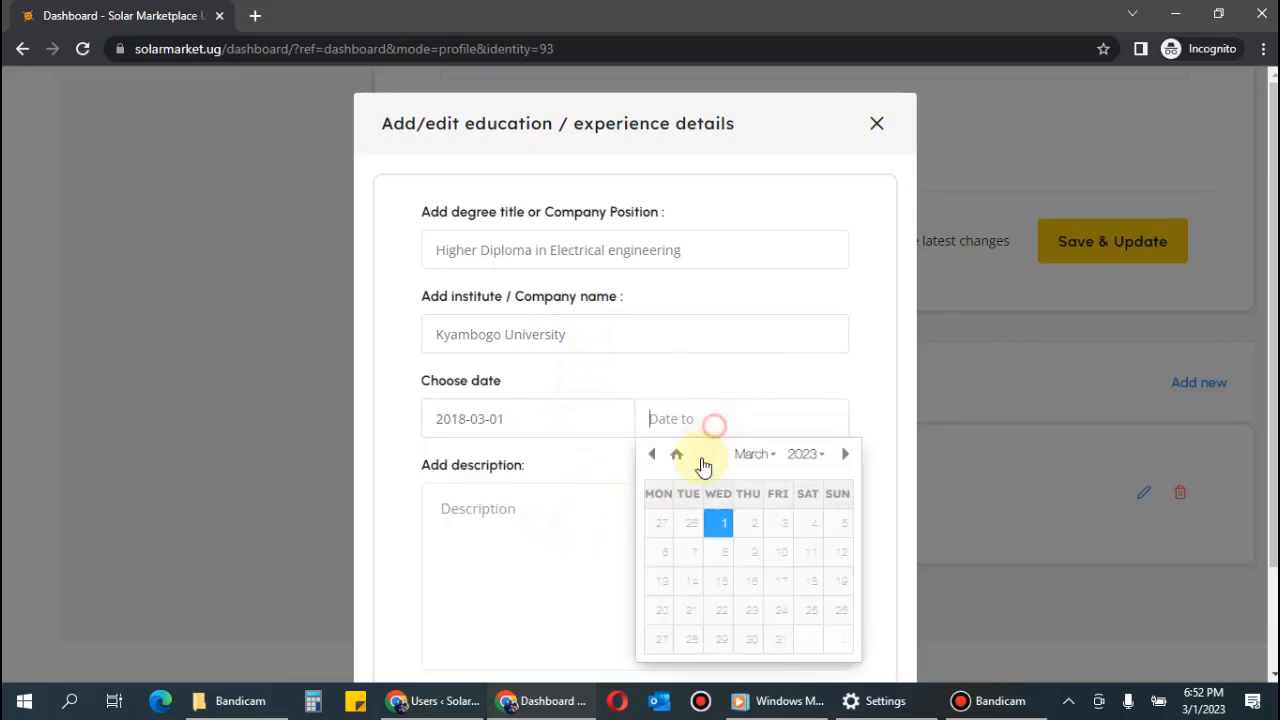
left_click(806, 455)
scroll(810, 560, "up", 2)
left_click(812, 538)
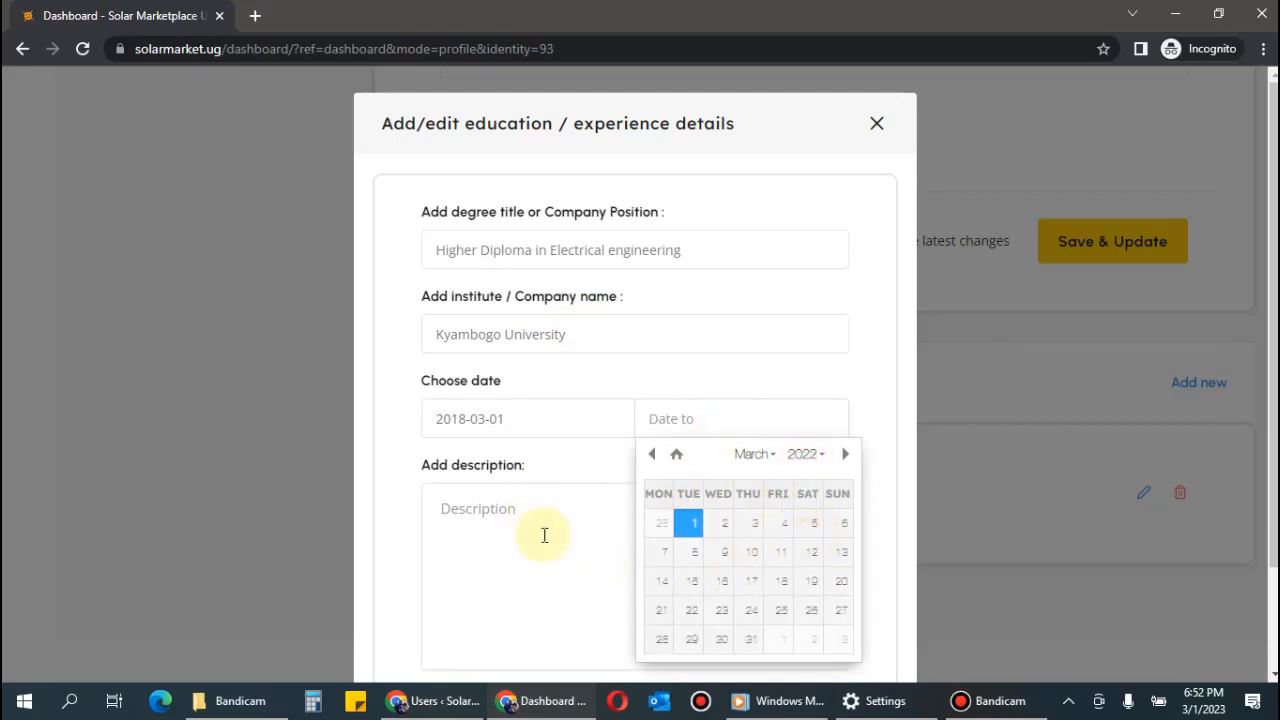
left_click(807, 523)
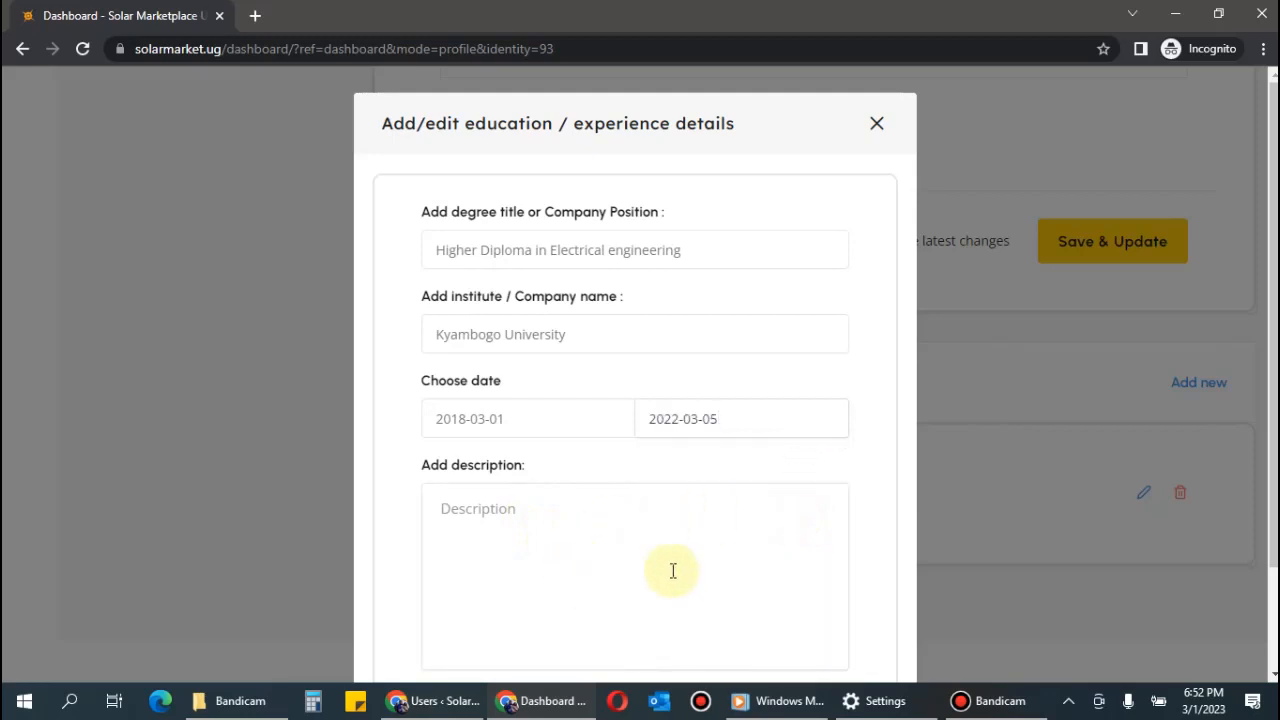
scroll(574, 580, "down", 1)
left_click(812, 598)
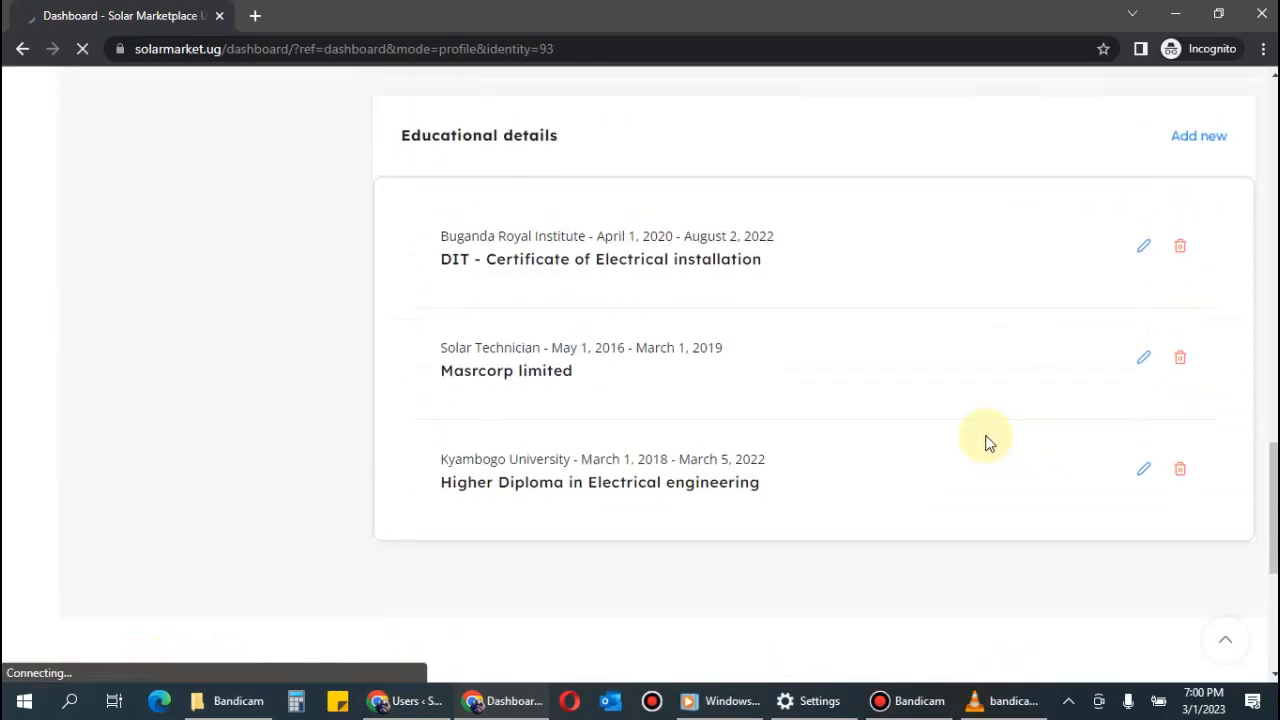
Review the completed profile fields, then open the account menu showing the UGX 0 balance.
scroll(886, 372, "down", 2)
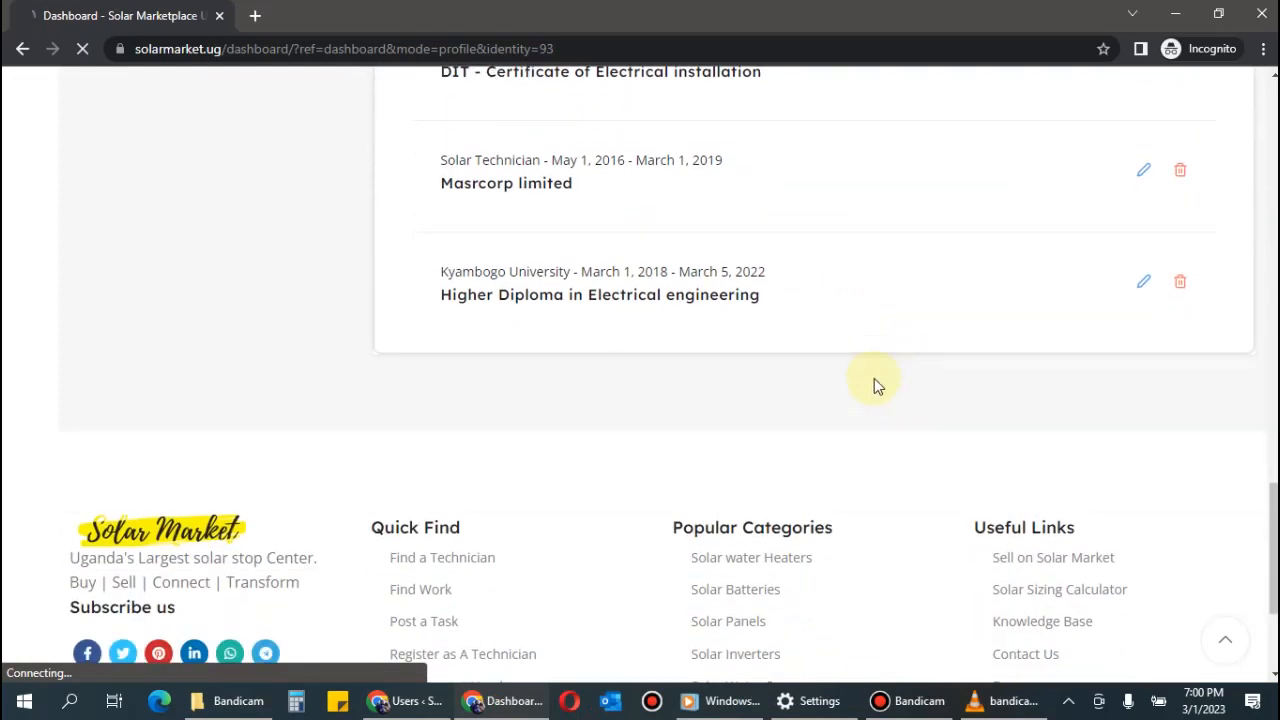
scroll(875, 378, "up", 10)
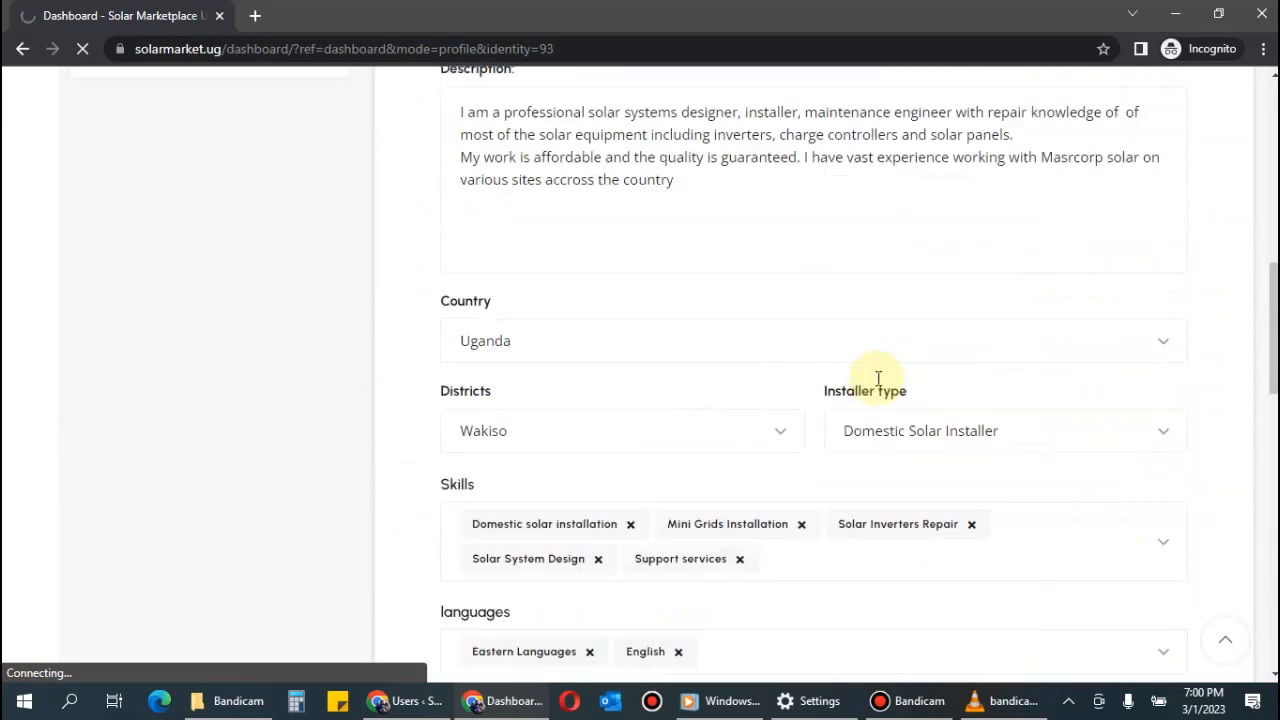
scroll(878, 378, "up", 5)
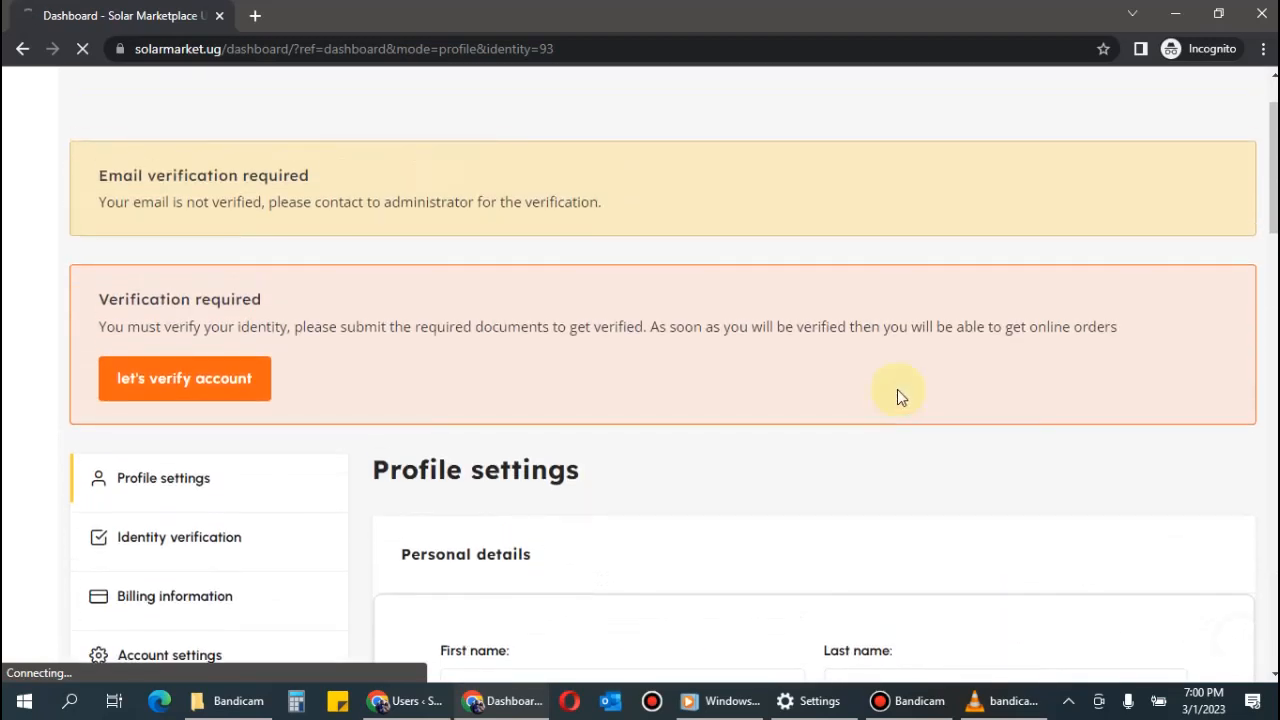
scroll(897, 392, "down", 8)
scroll(898, 392, "down", 9)
scroll(898, 392, "up", 11)
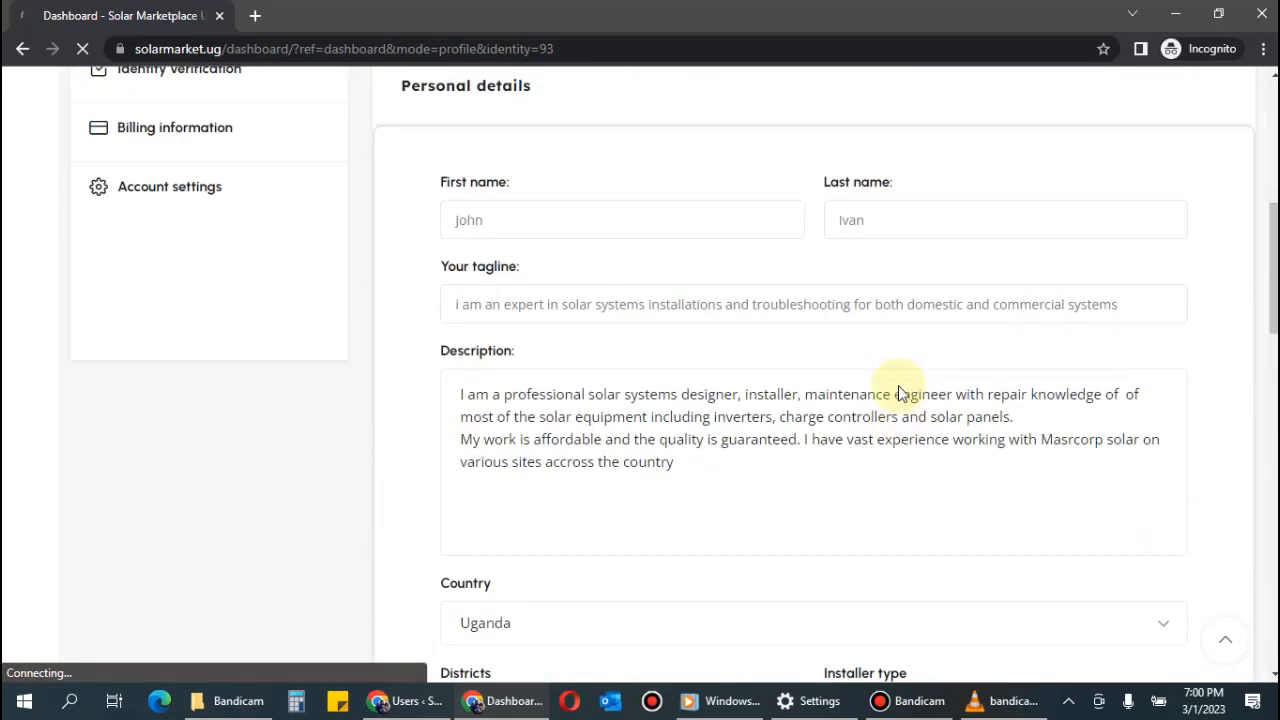
scroll(898, 385, "up", 5)
left_click(1231, 118)
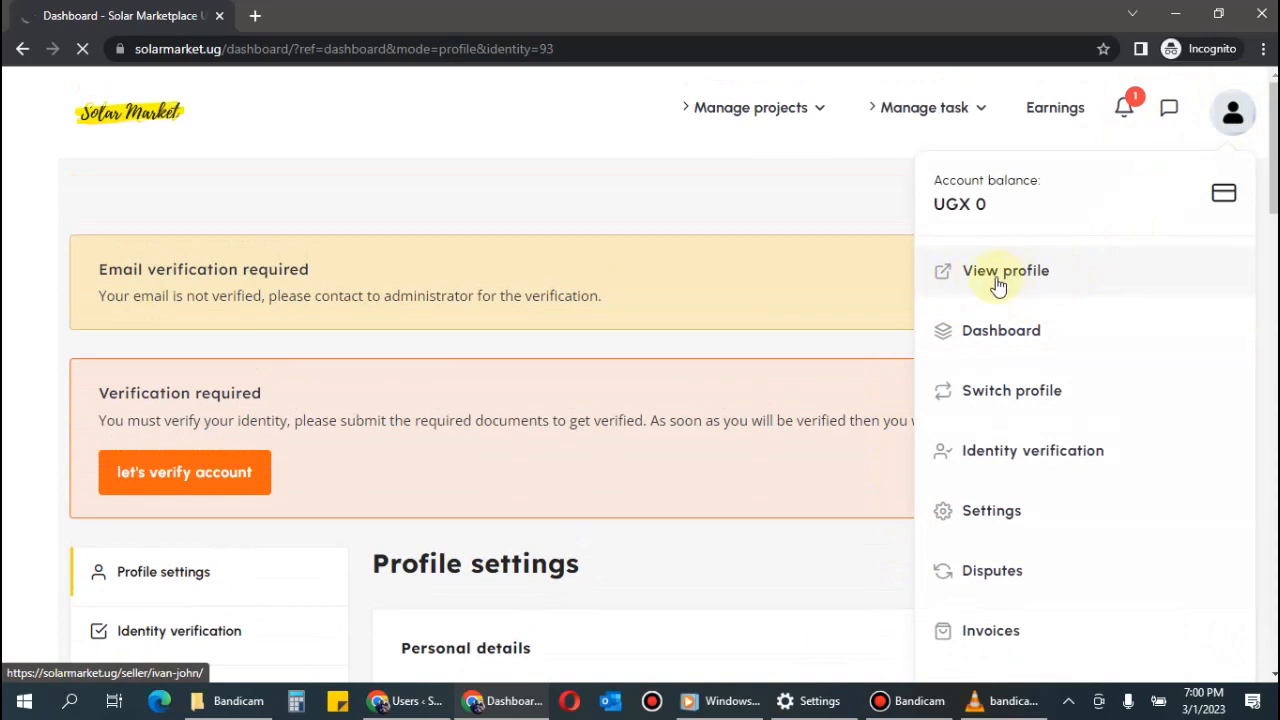
Open the public seller profile from the account menu and inspect its headline.
left_click(1231, 115)
left_click(1231, 115)
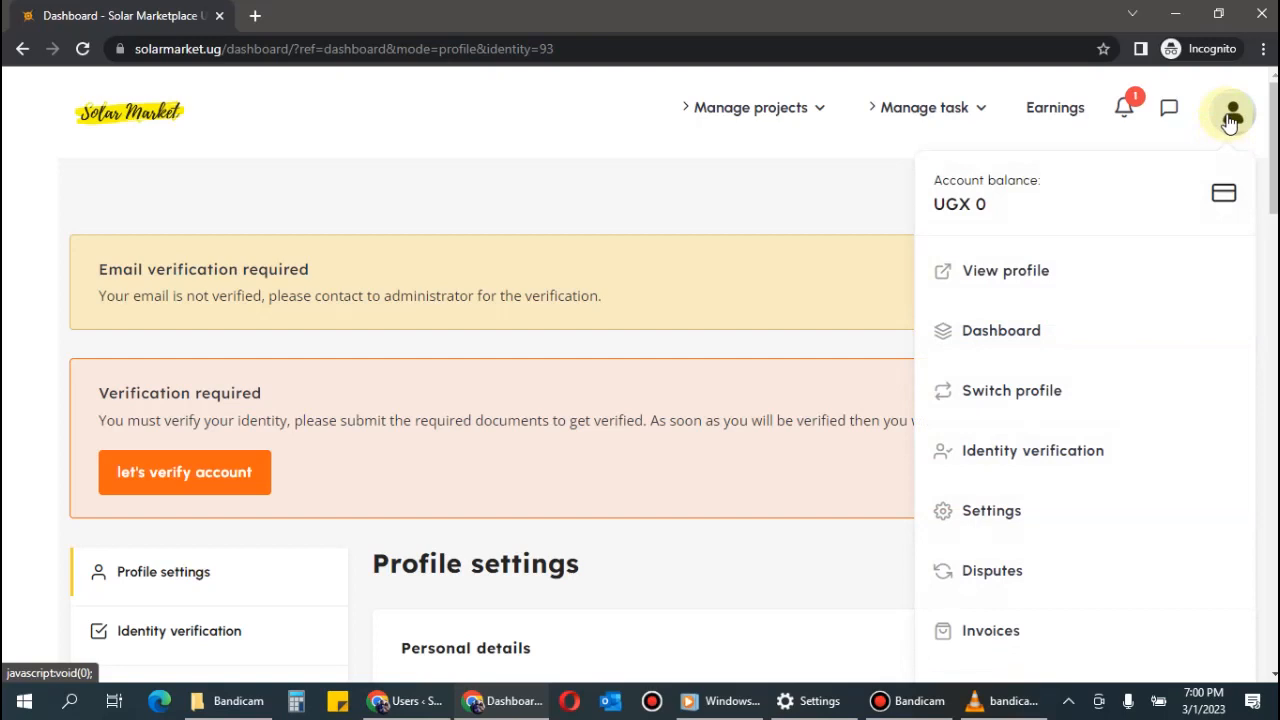
left_click(1001, 270)
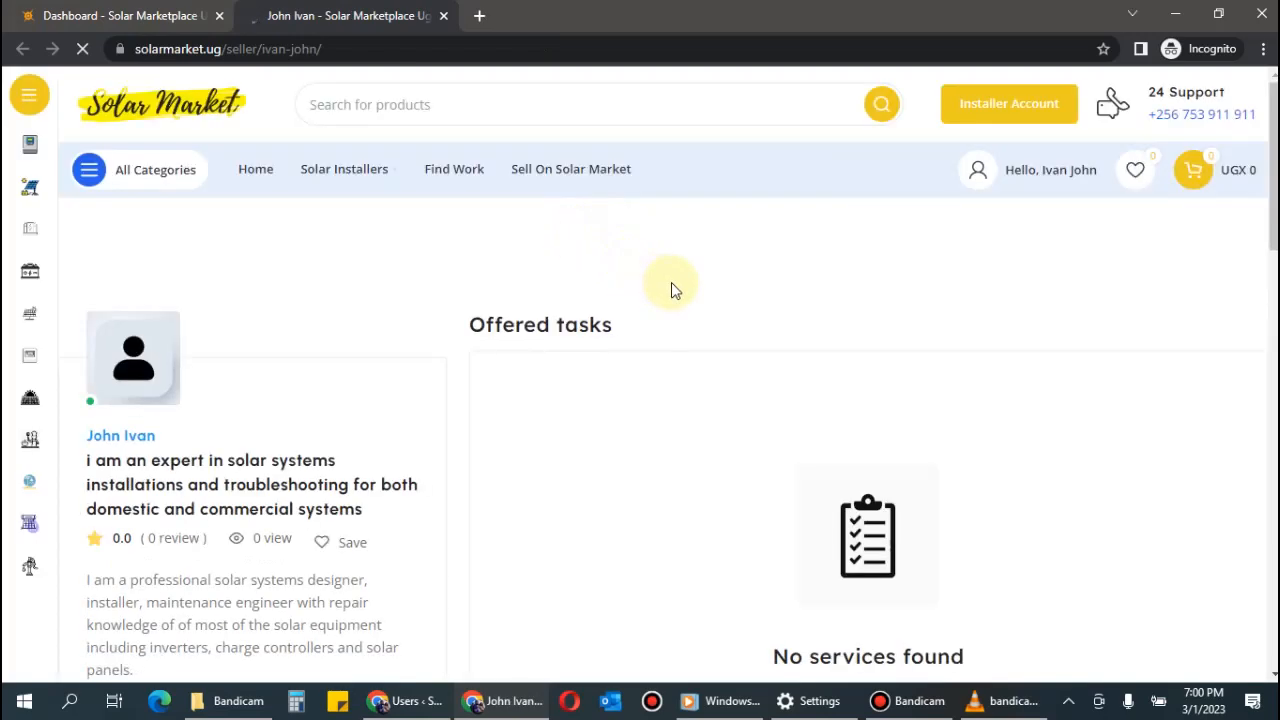
scroll(671, 284, "down", 3)
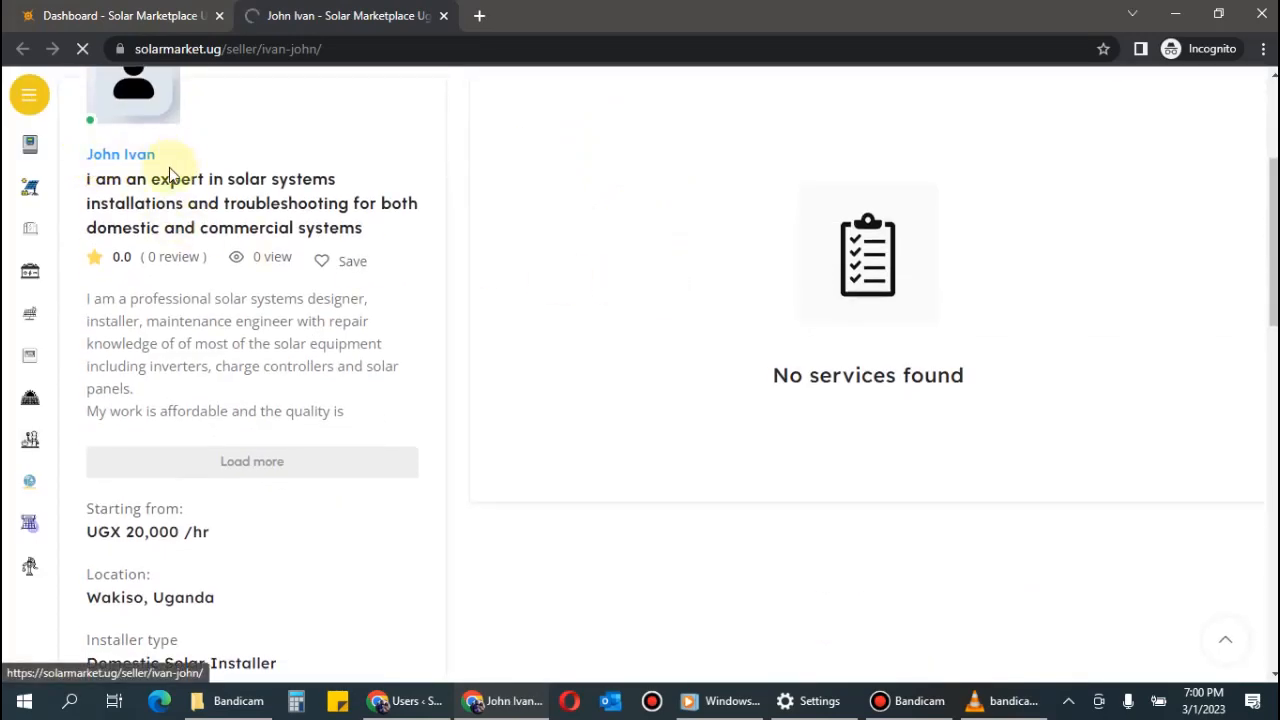
left_click_drag(91, 179, 362, 228)
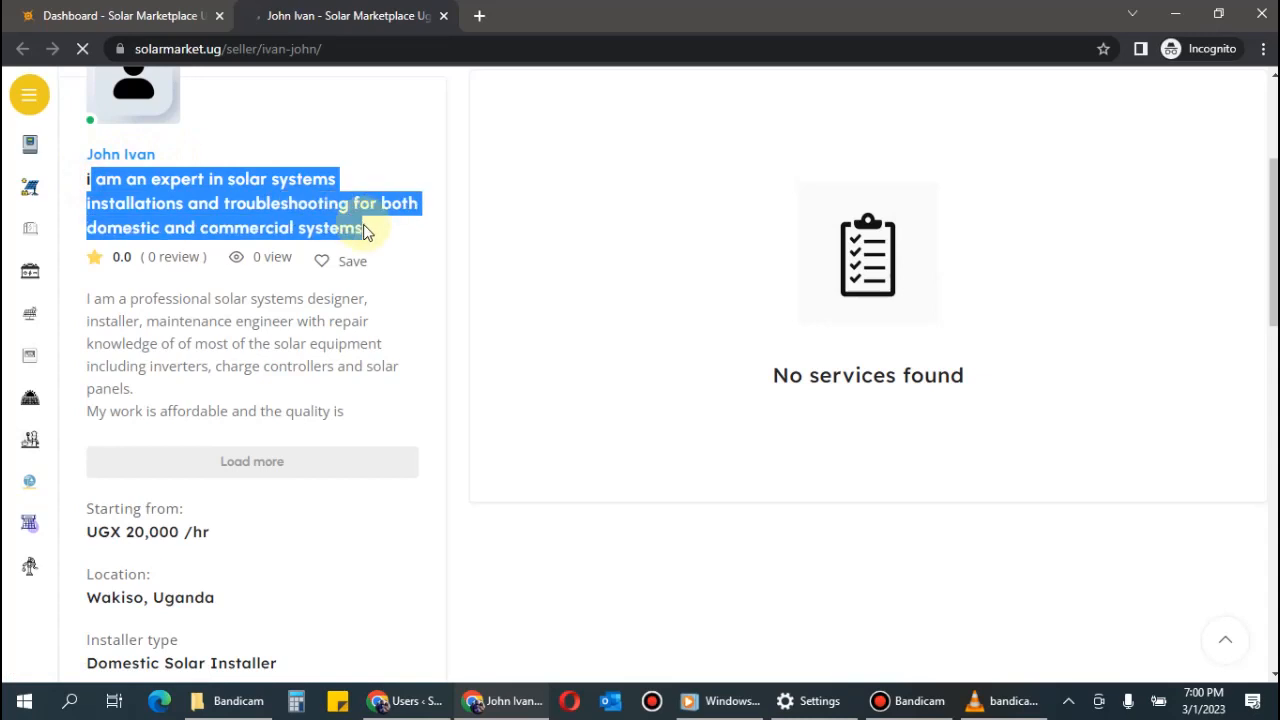
left_click(88, 180)
left_click_drag(94, 184, 375, 237)
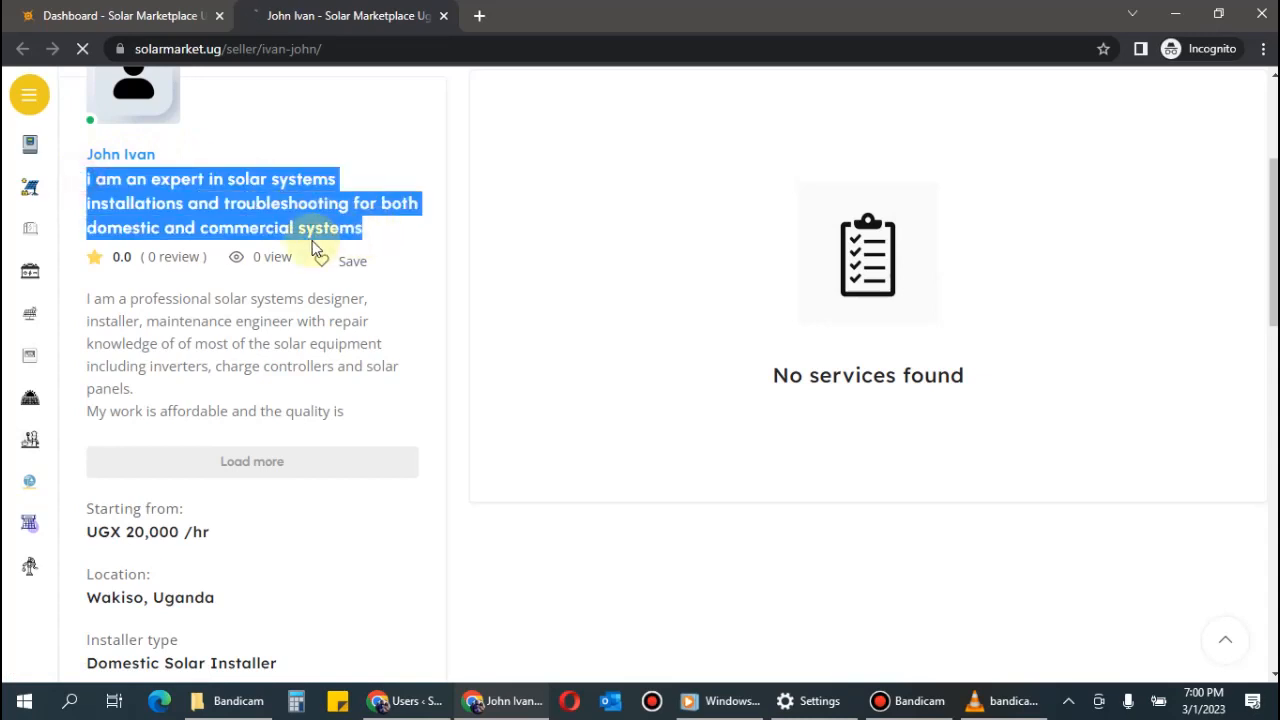
left_click(345, 189)
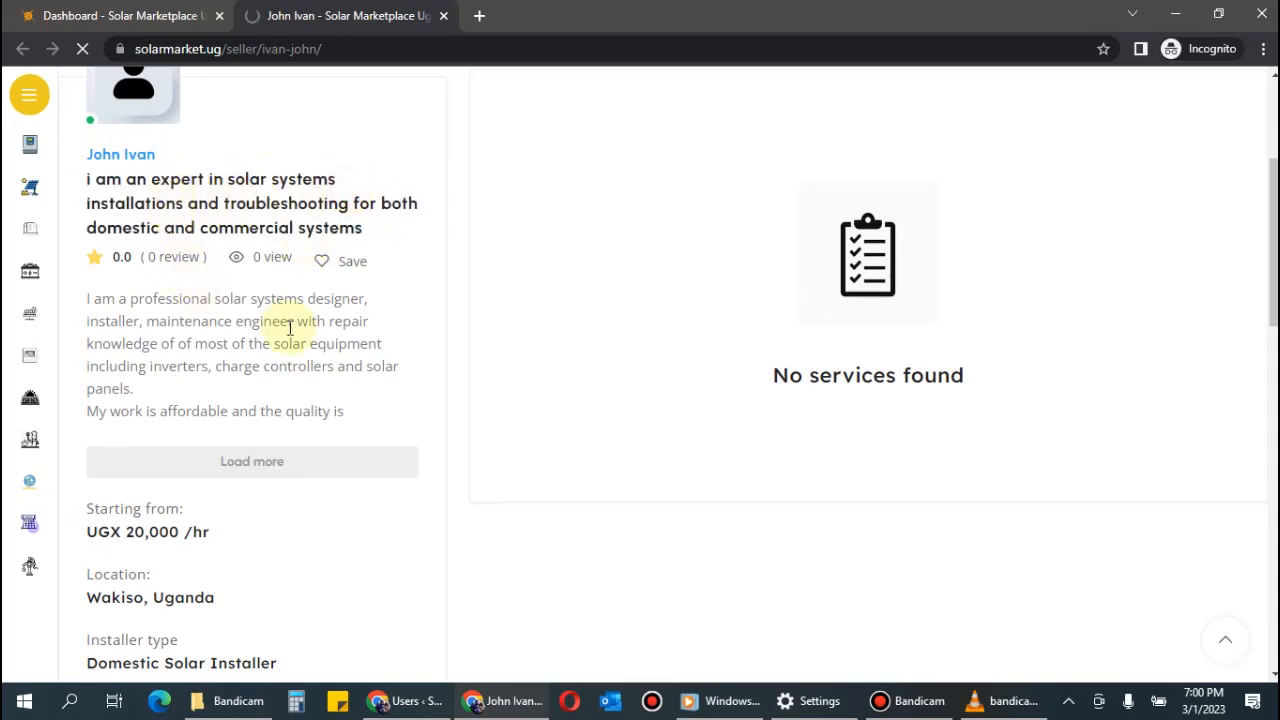
Expand the full description and review the rate, Wakiso location, skills and qualifications.
scroll(292, 327, "down", 1)
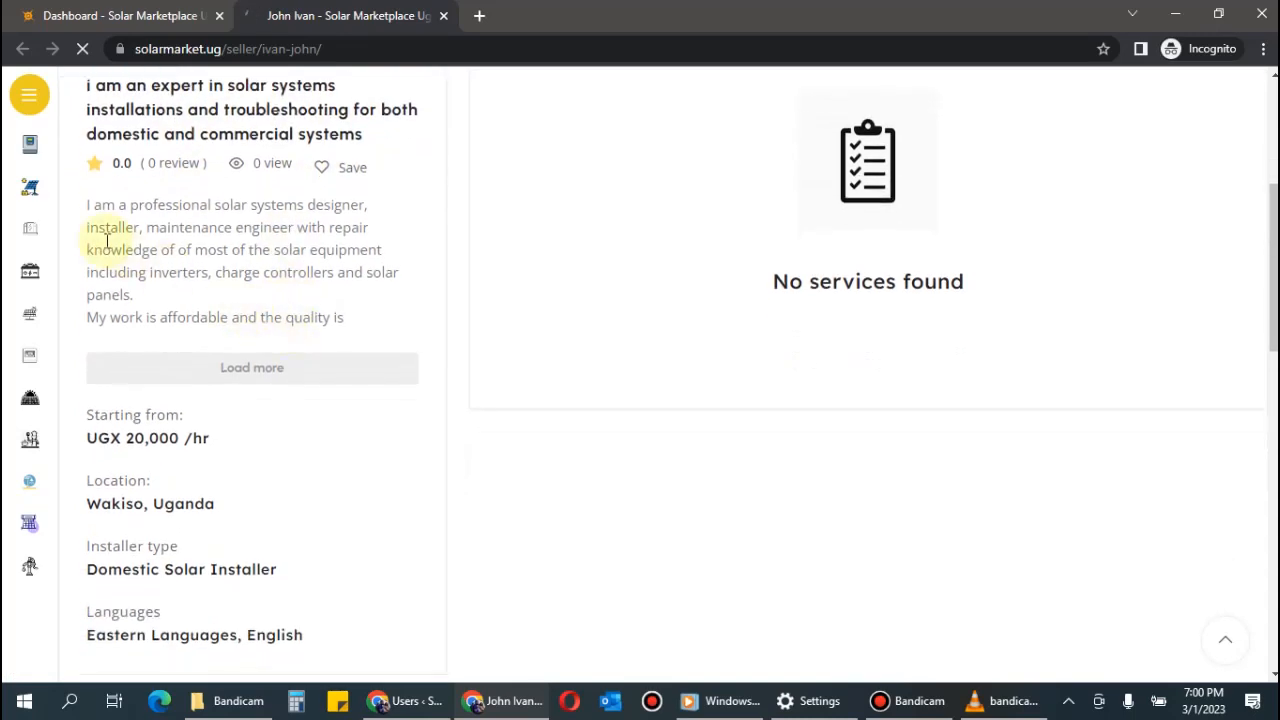
left_click_drag(86, 213, 391, 323)
left_click(414, 320)
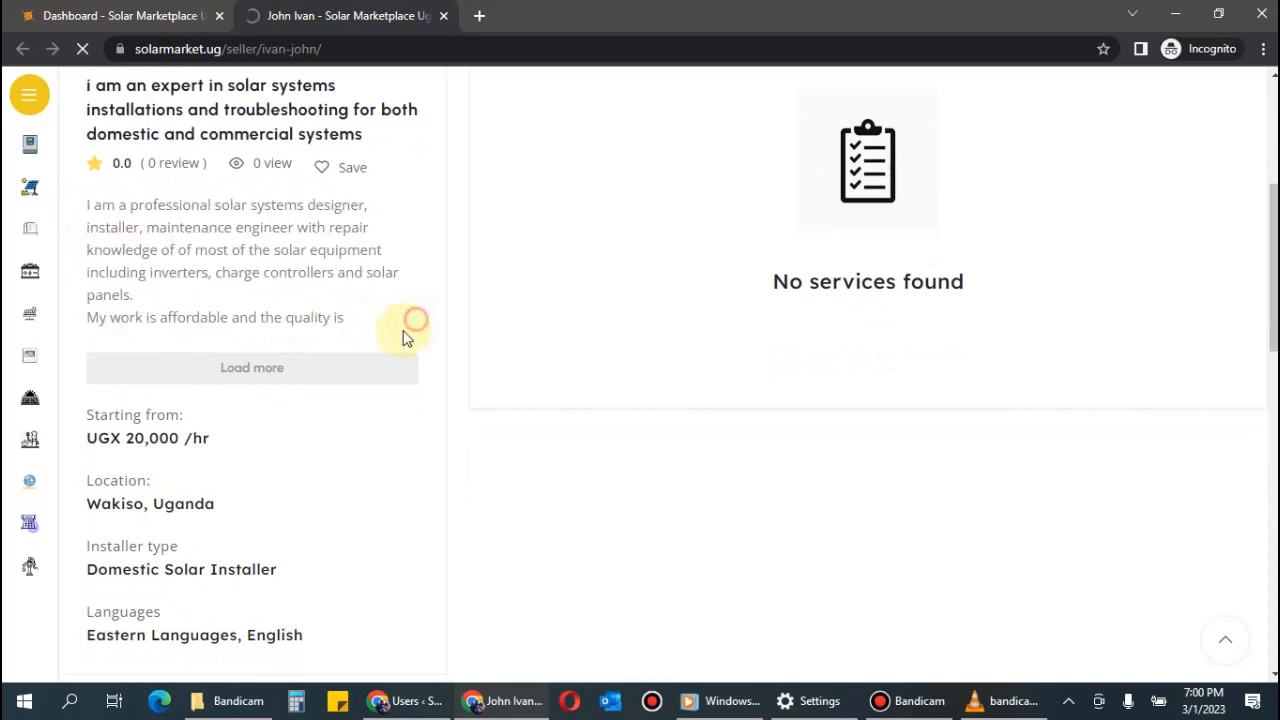
left_click(268, 372)
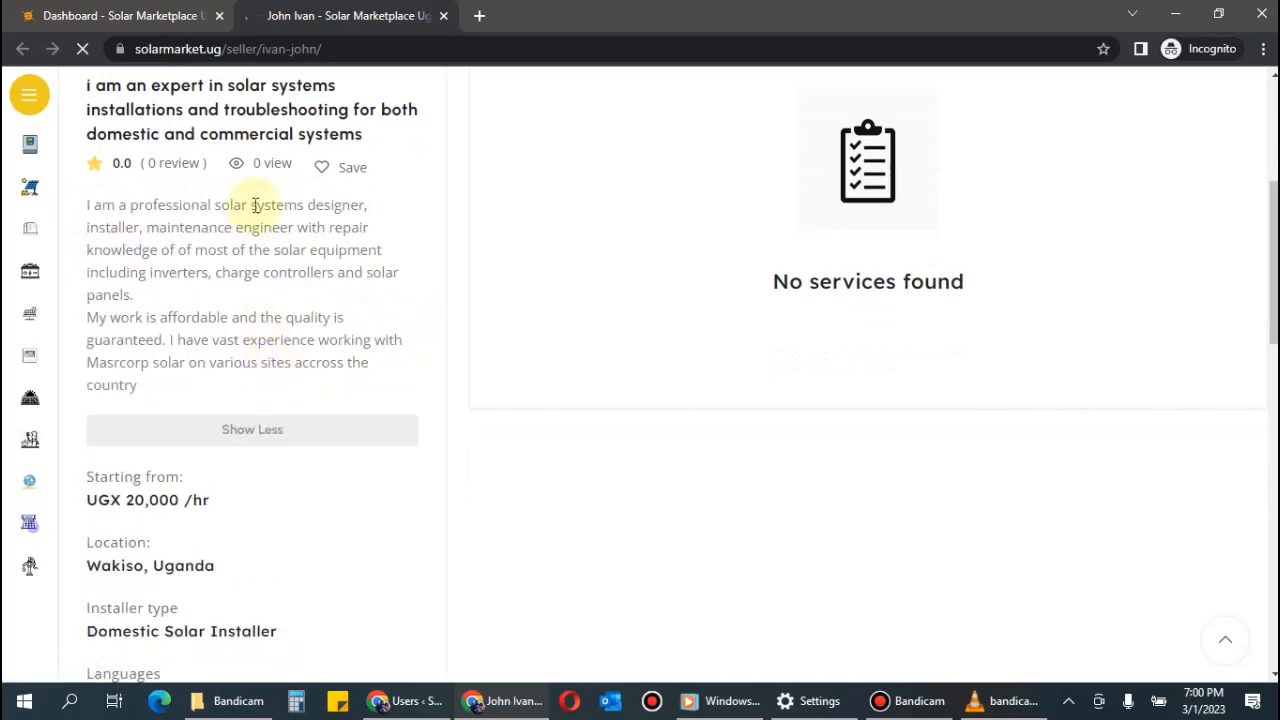
scroll(351, 333, "down", 2)
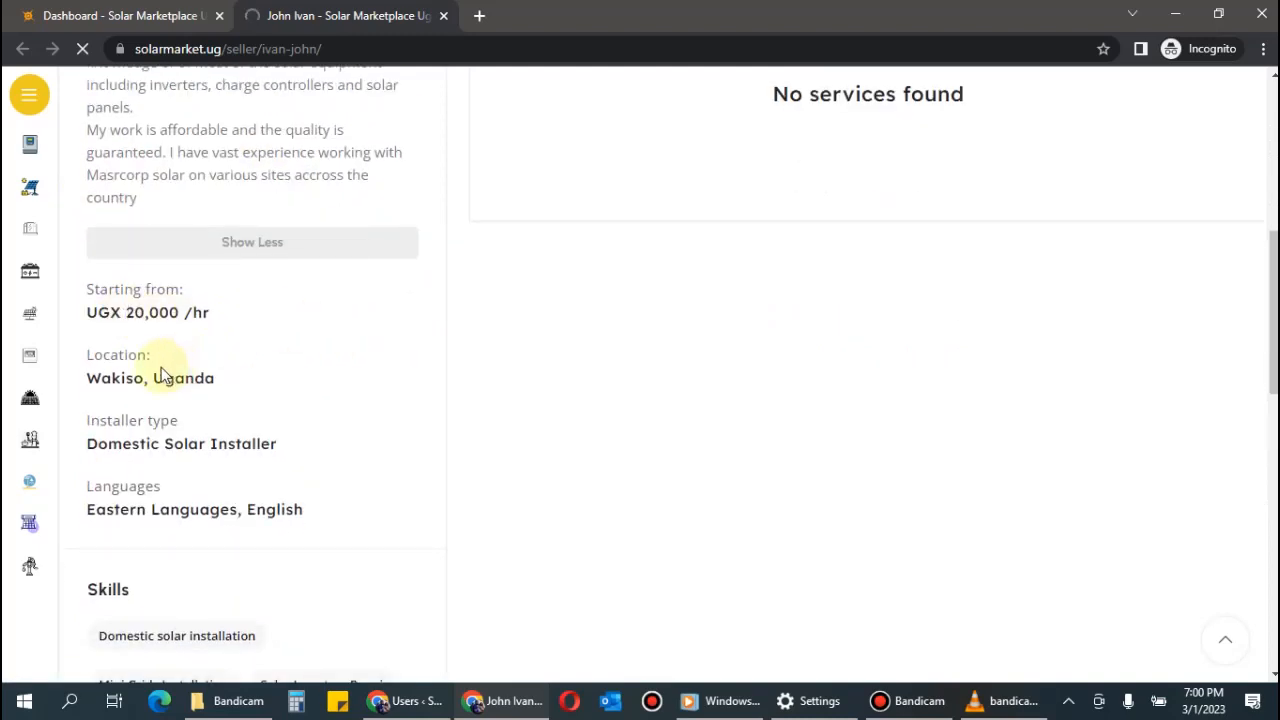
scroll(297, 463, "down", 5)
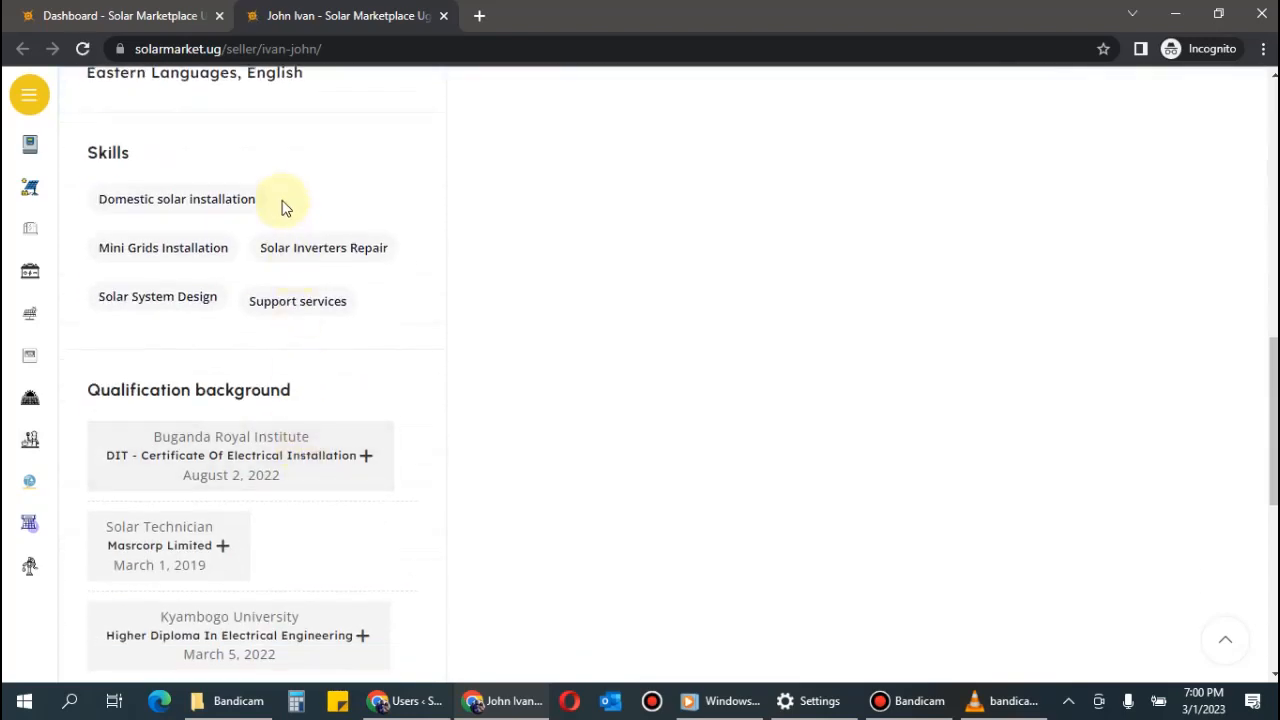
scroll(300, 290, "down", 2)
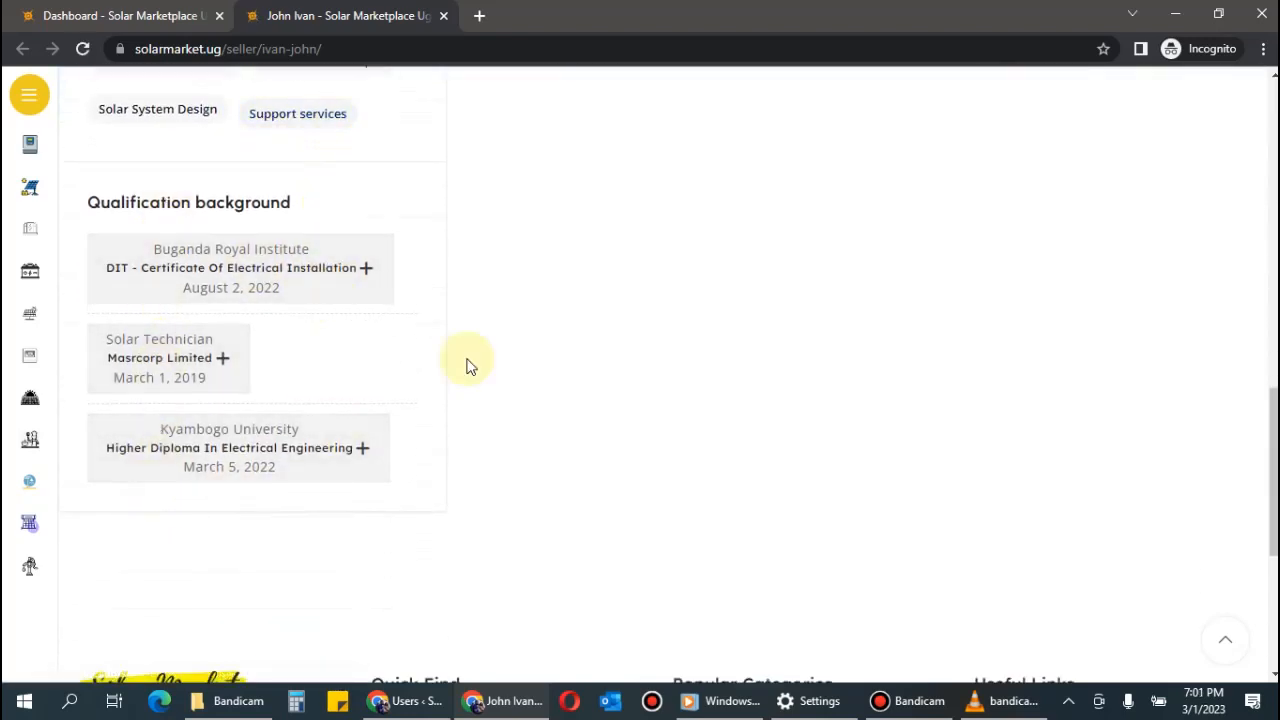
scroll(490, 355, "up", 9)
scroll(510, 345, "up", 3)
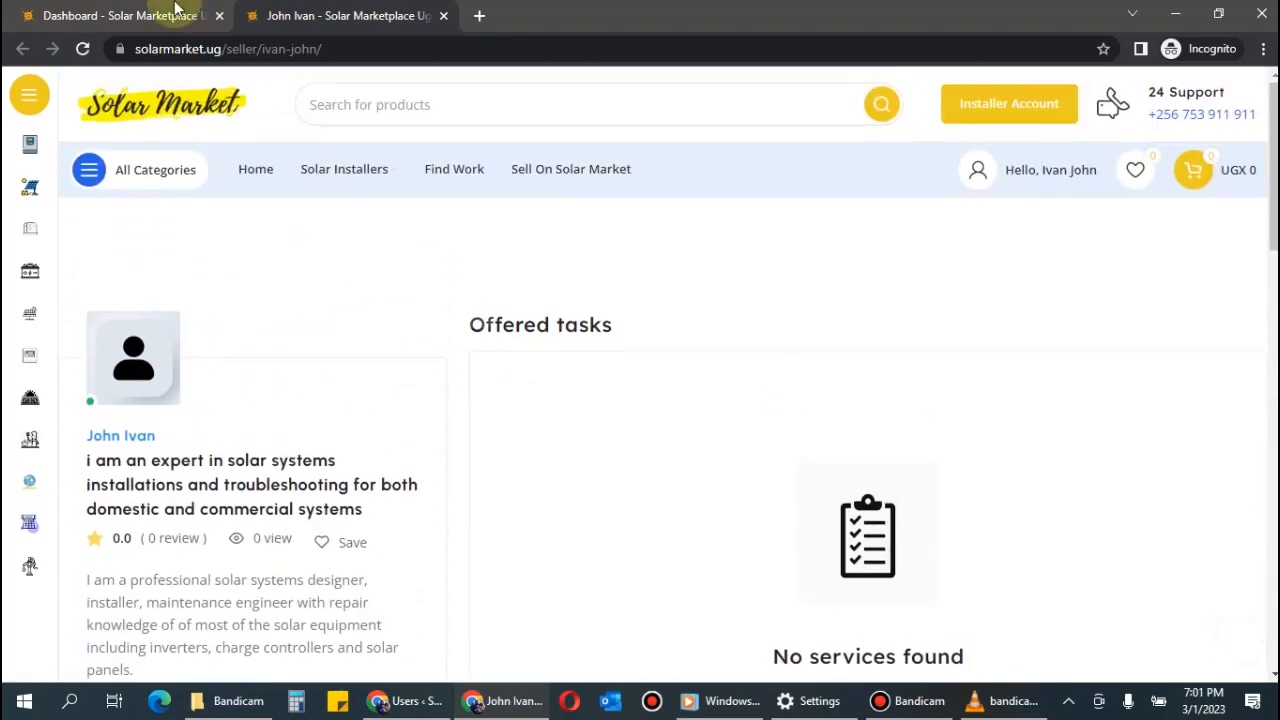
Open the Identity verification form from the installer dashboard.
left_click(118, 14)
scroll(661, 321, "down", 4)
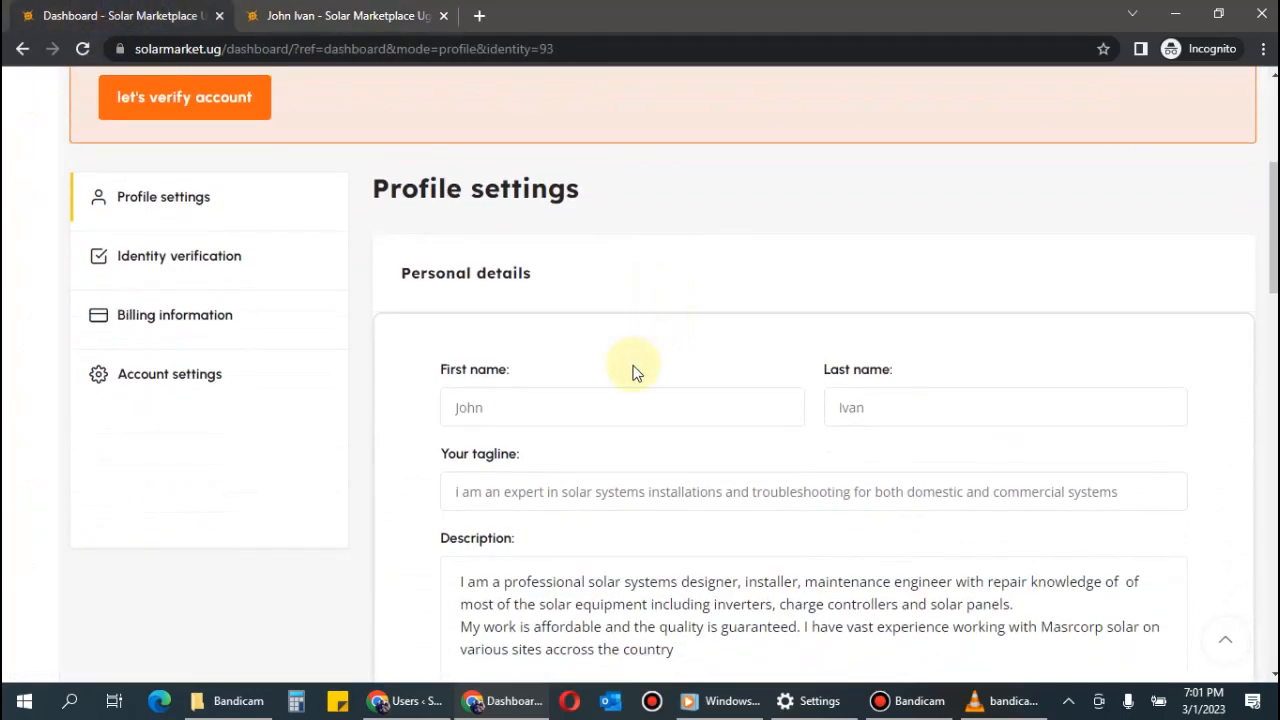
scroll(637, 362, "down", 3)
scroll(634, 343, "down", 10)
scroll(634, 351, "up", 15)
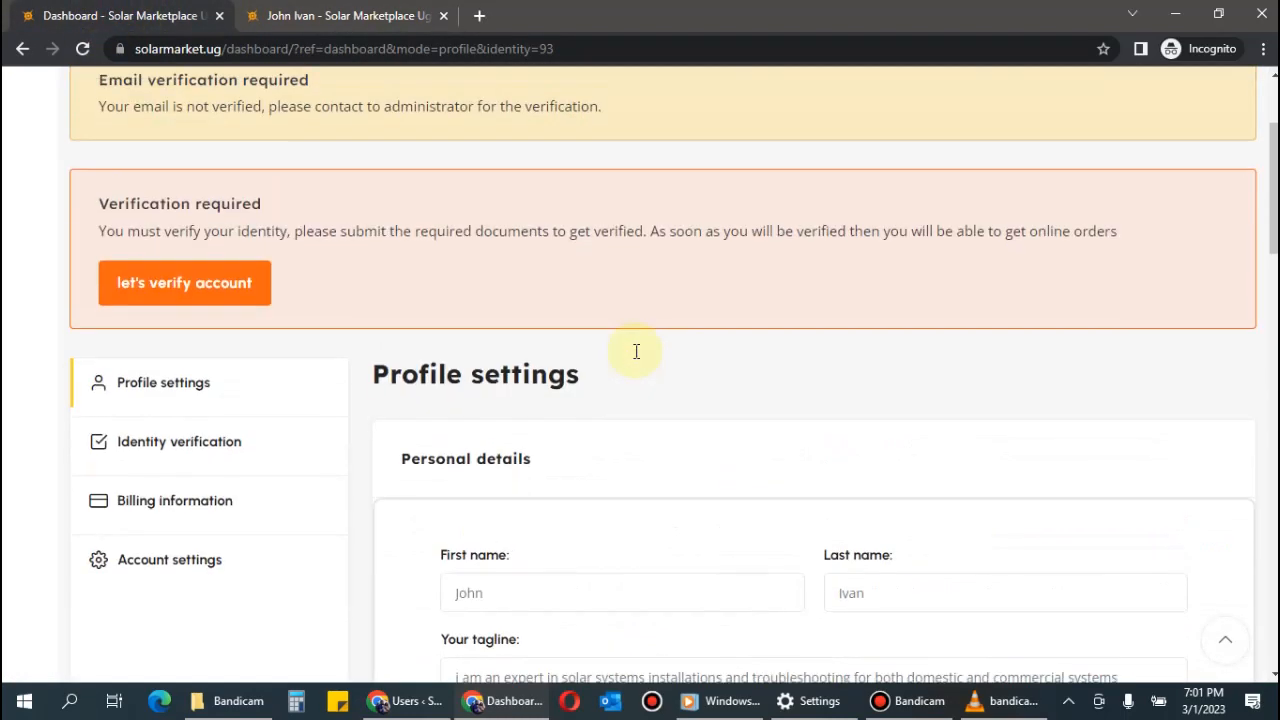
scroll(397, 290, "down", 3)
left_click(171, 163)
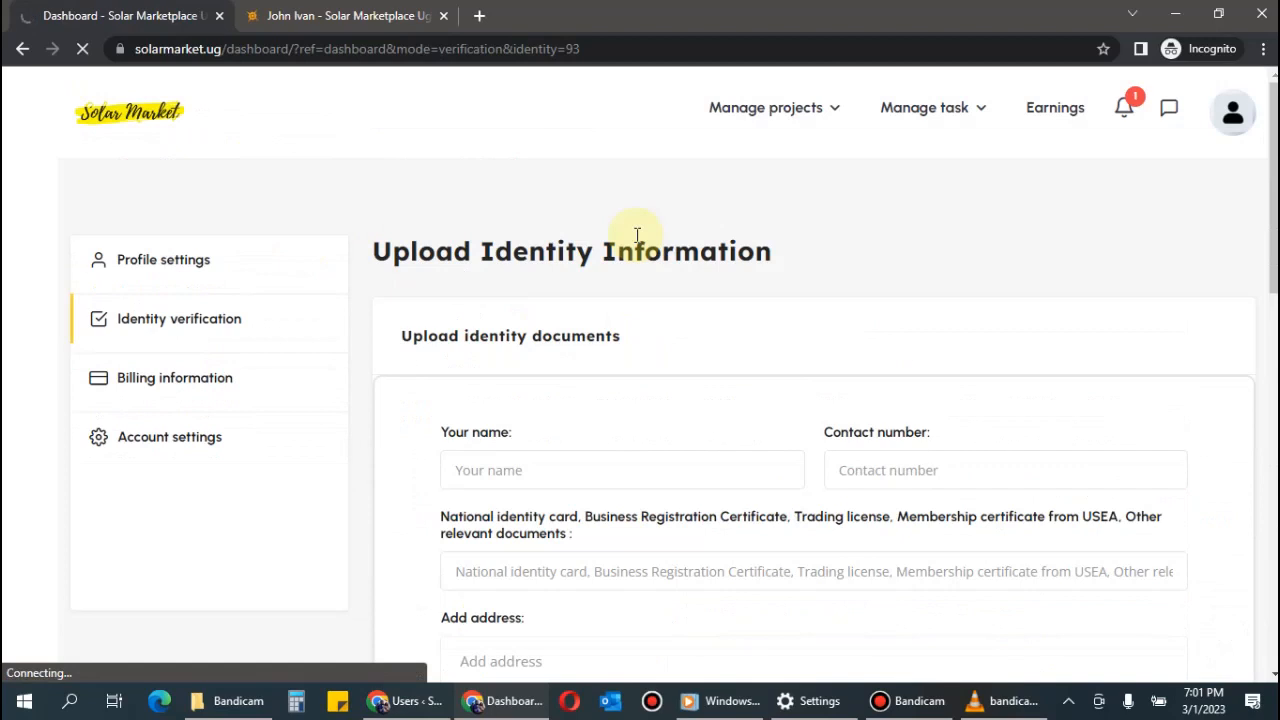
scroll(637, 235, "down", 2)
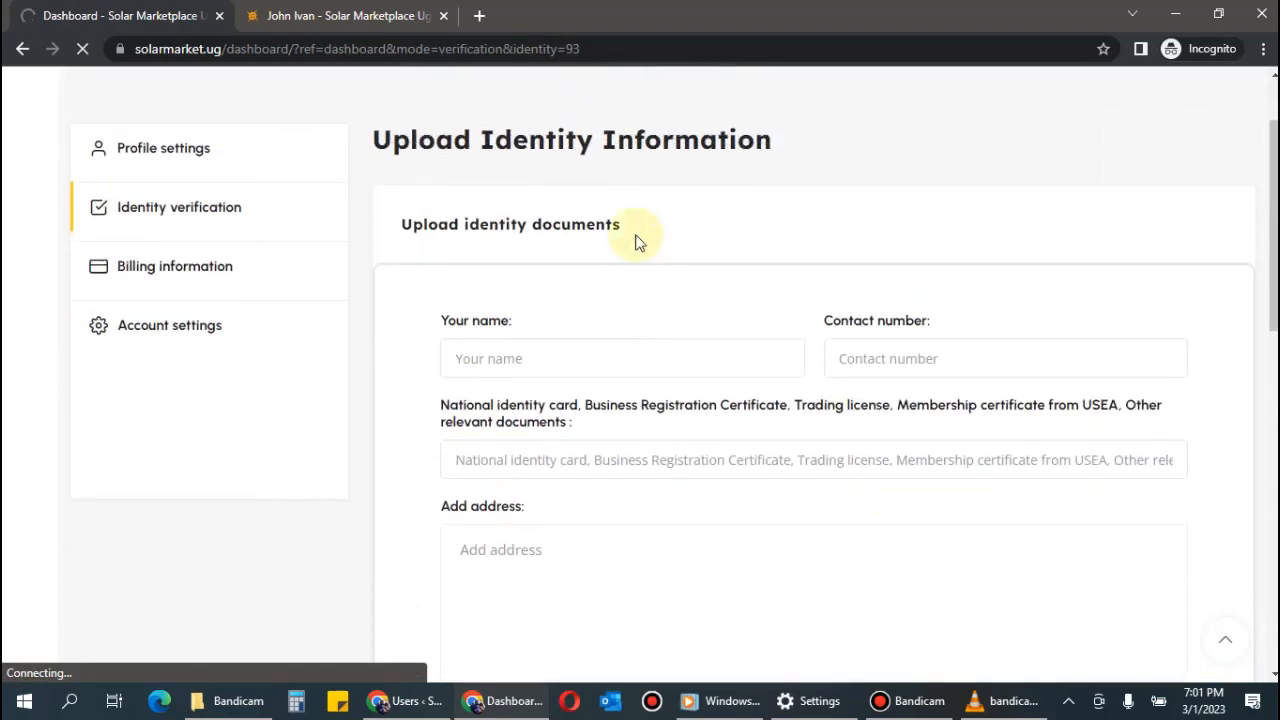
left_click(346, 18)
scroll(666, 343, "down", 5)
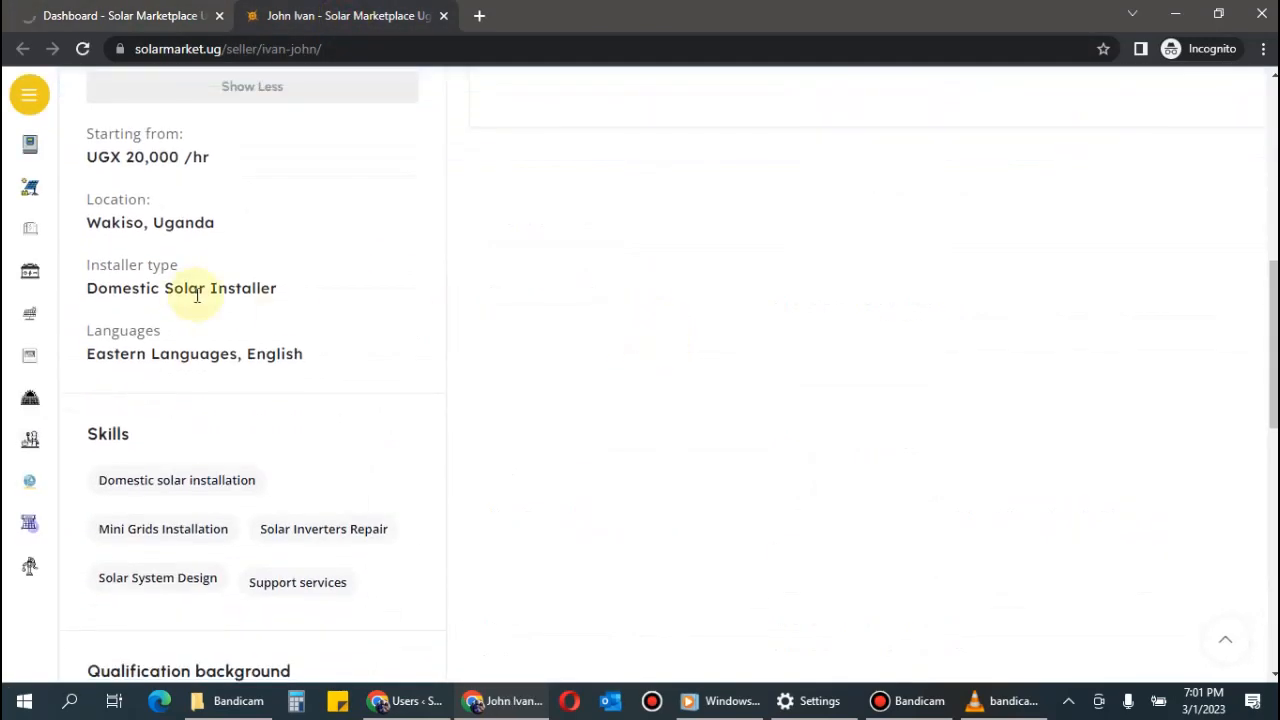
scroll(282, 310, "down", 5)
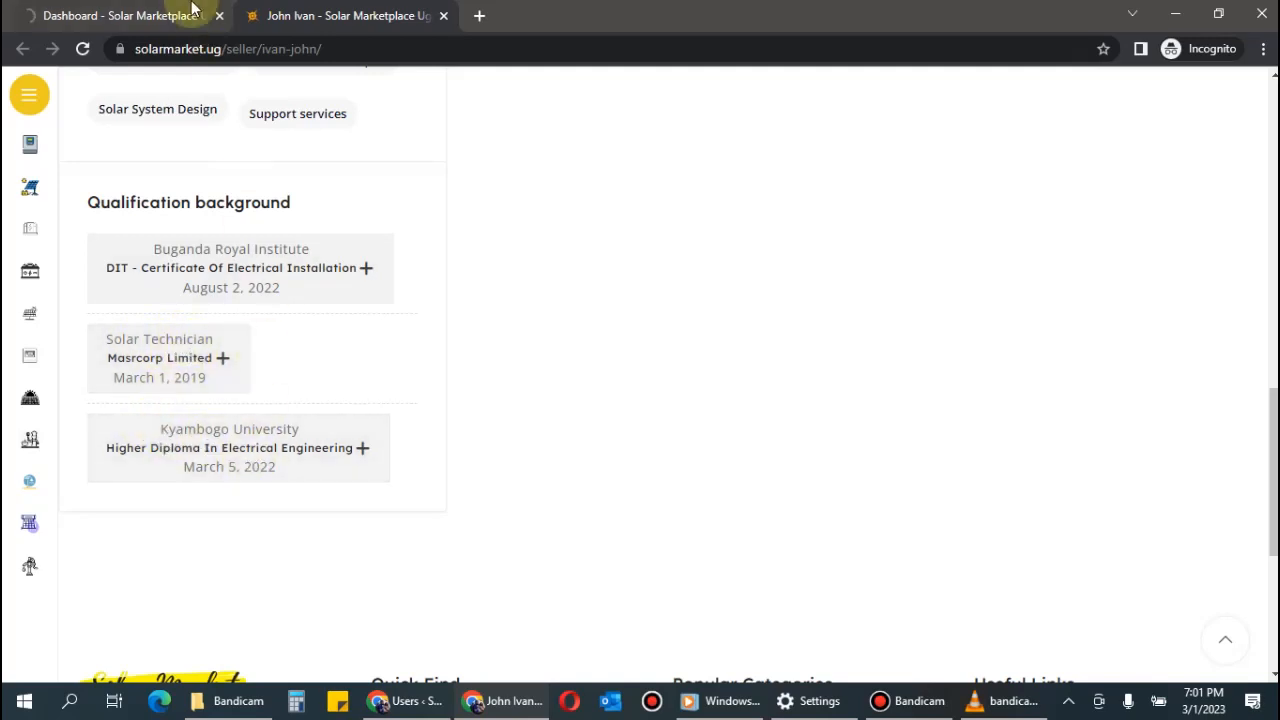
left_click(120, 9)
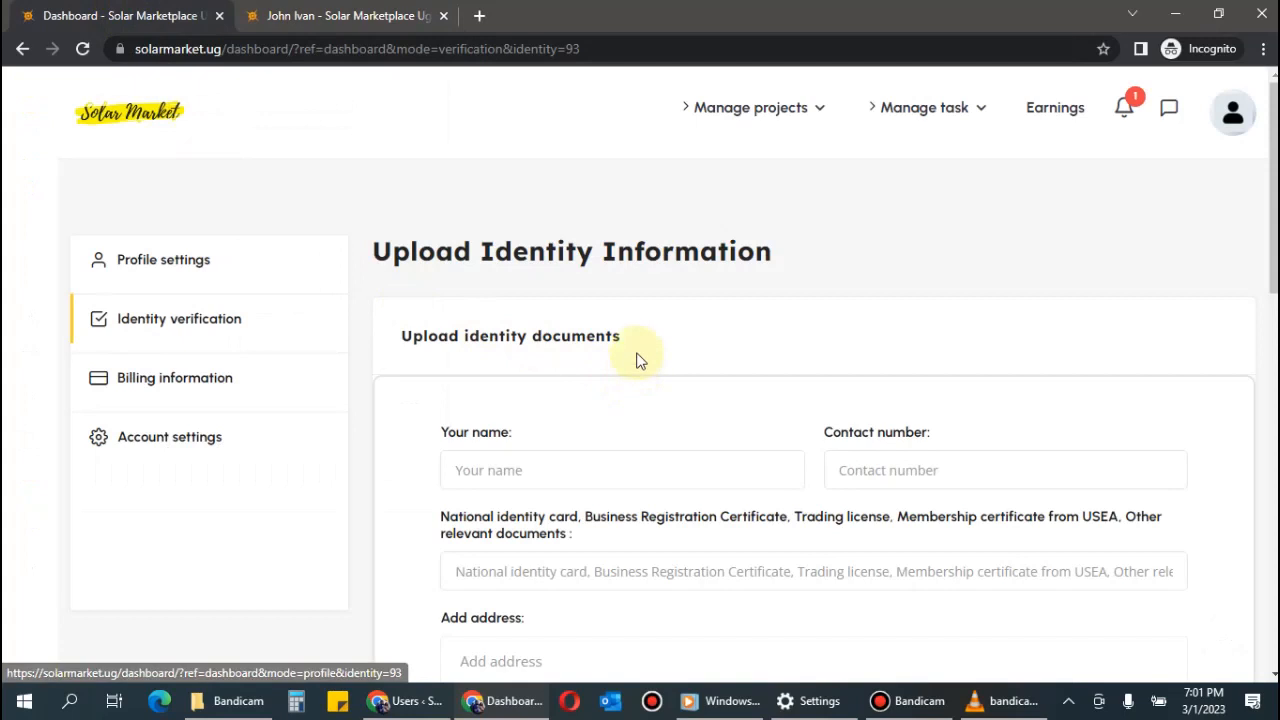
Fill in the Your name and Contact number fields.
left_click_drag(381, 249, 829, 277)
left_click(790, 252)
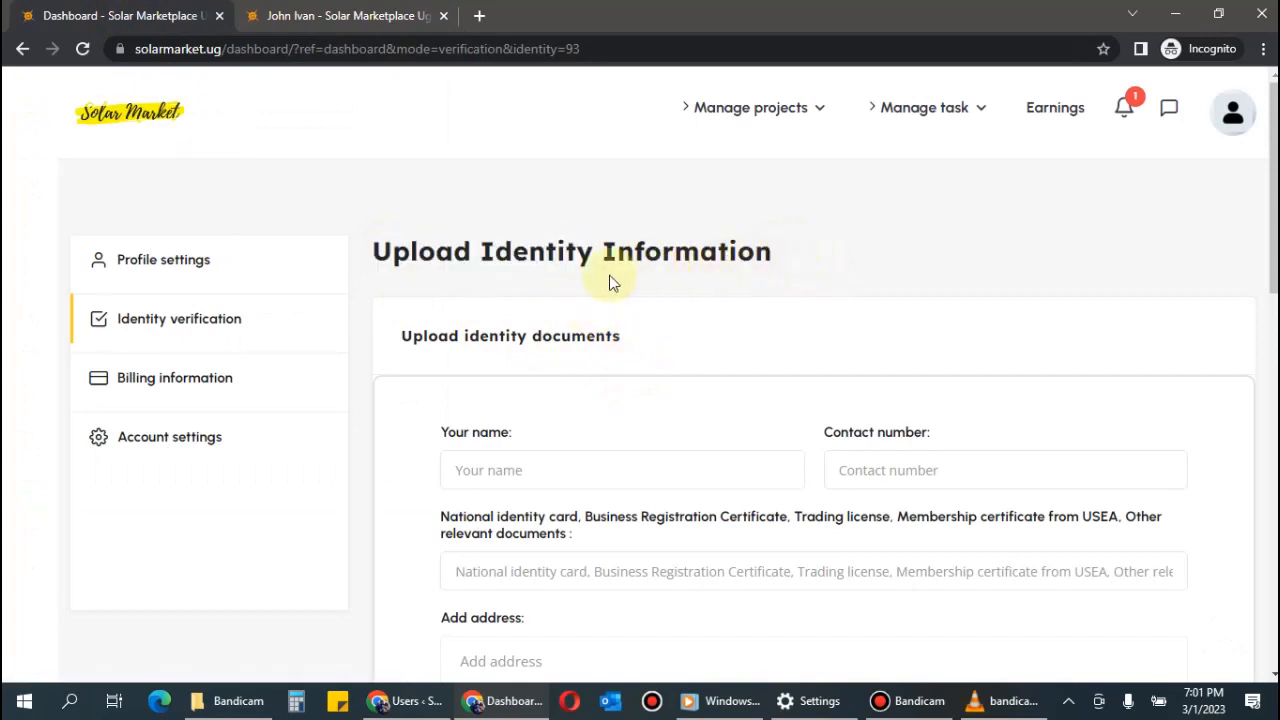
left_click_drag(368, 251, 810, 268)
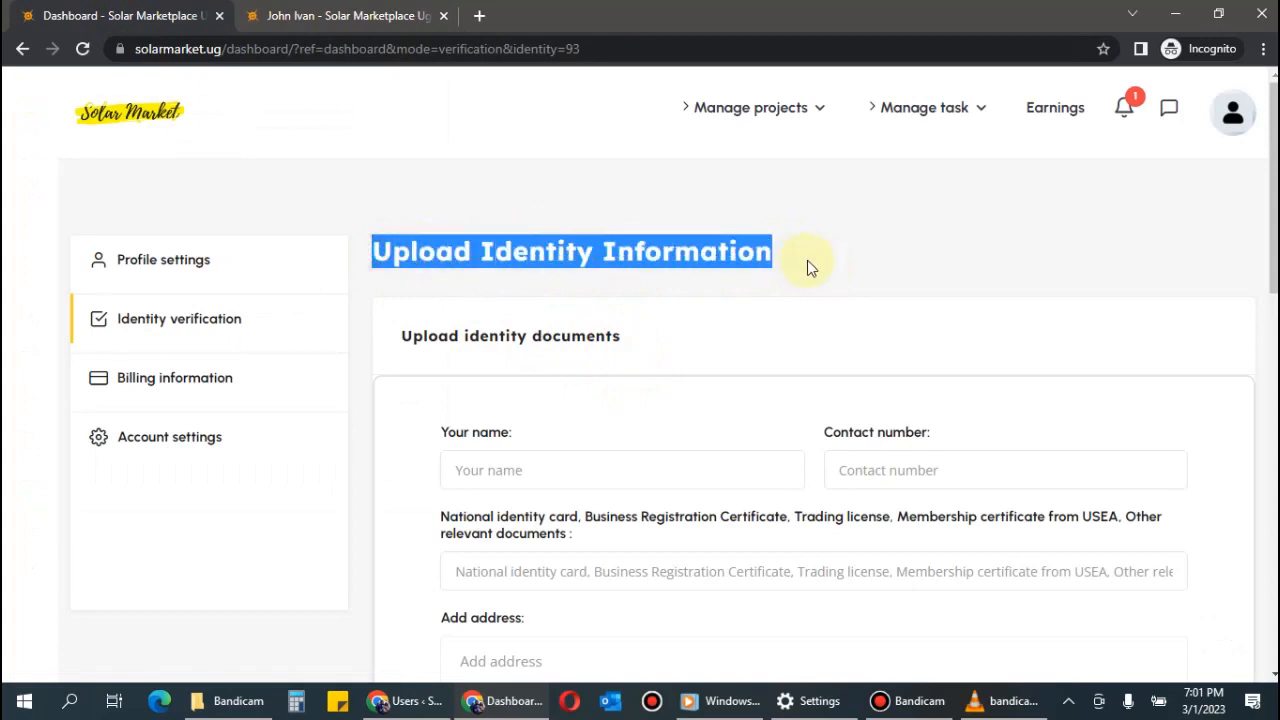
left_click(657, 304)
left_click(572, 469)
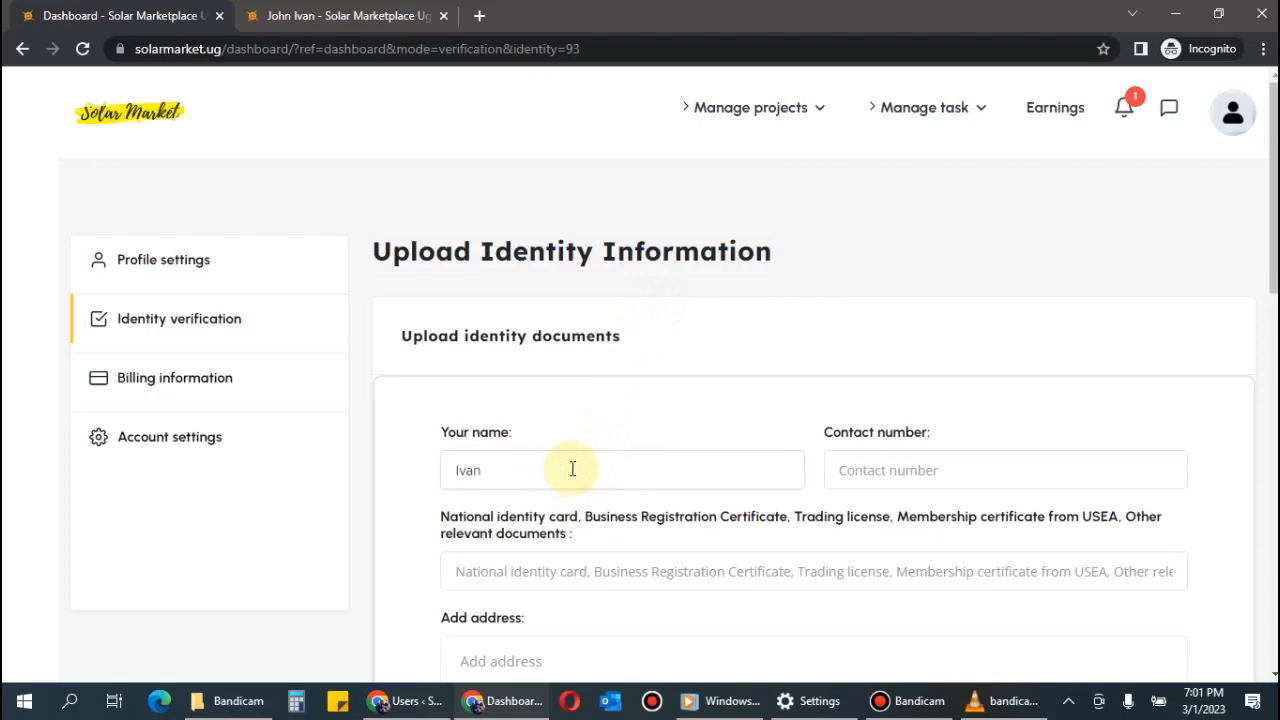
left_click(909, 470)
List 'National ID, Educations certificate' as the identity documents.
scroll(760, 430, "down", 2)
left_click(679, 384)
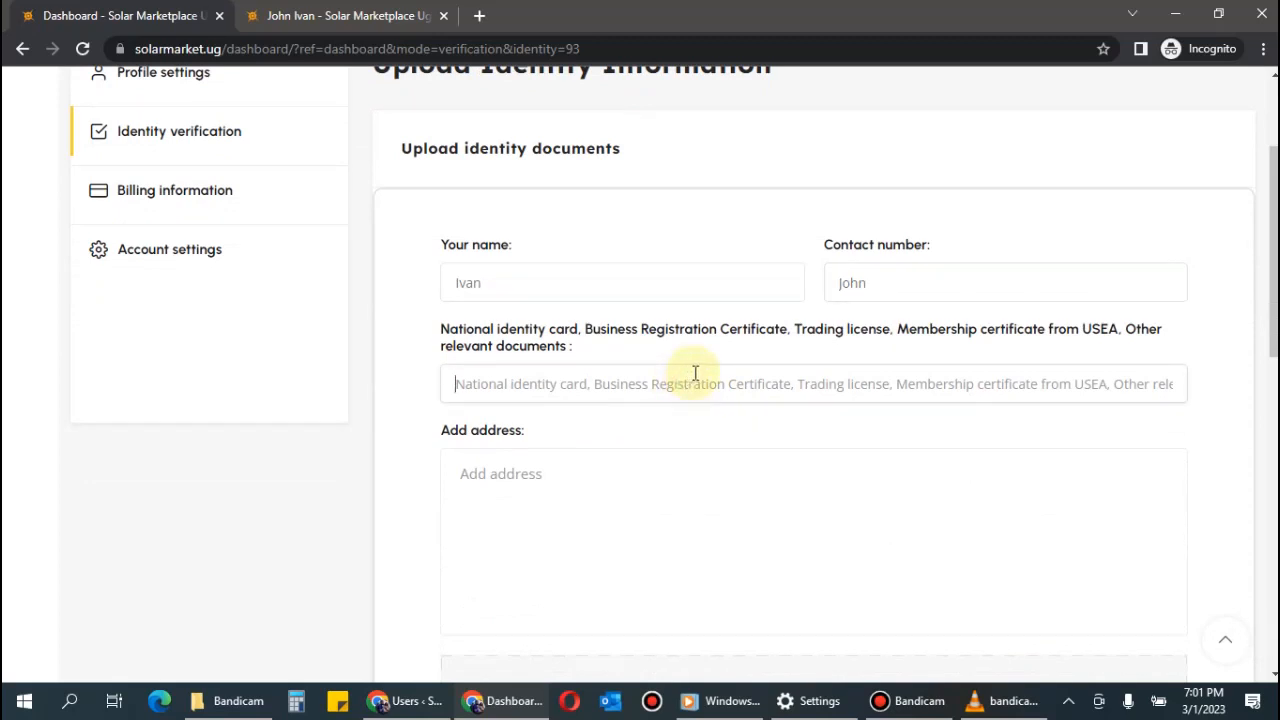
type("Nationa")
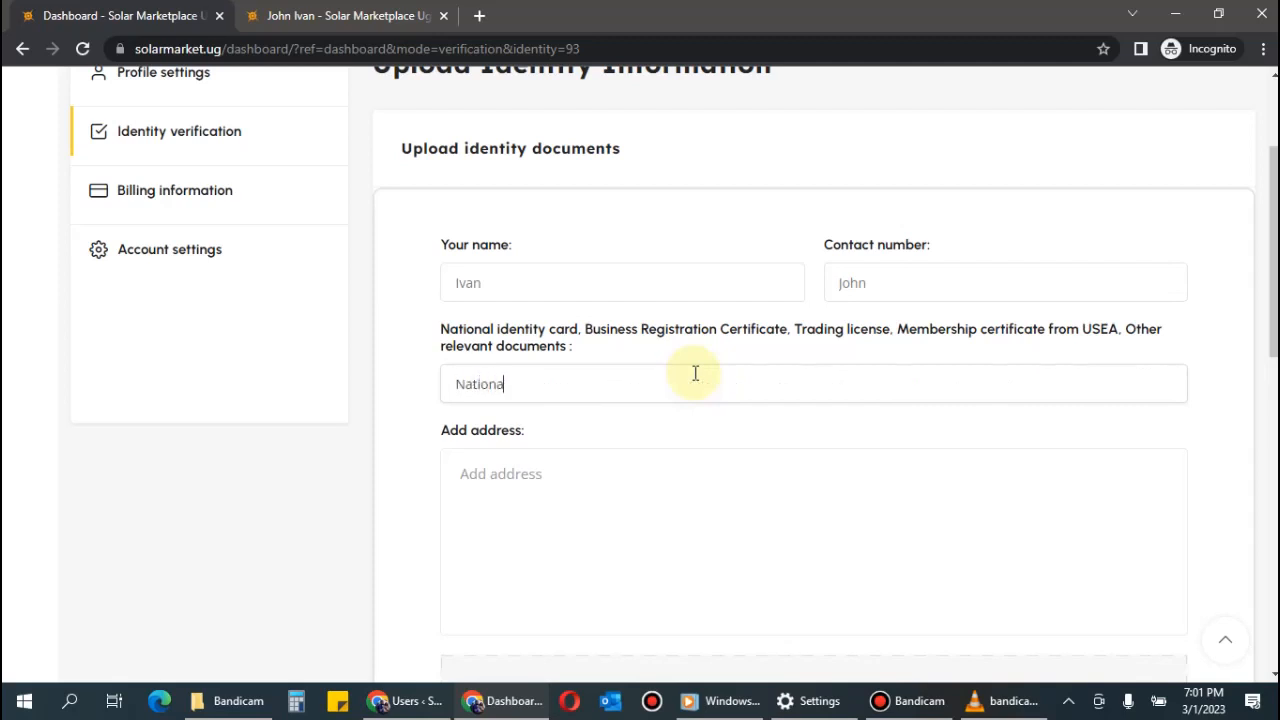
type("l ID, ")
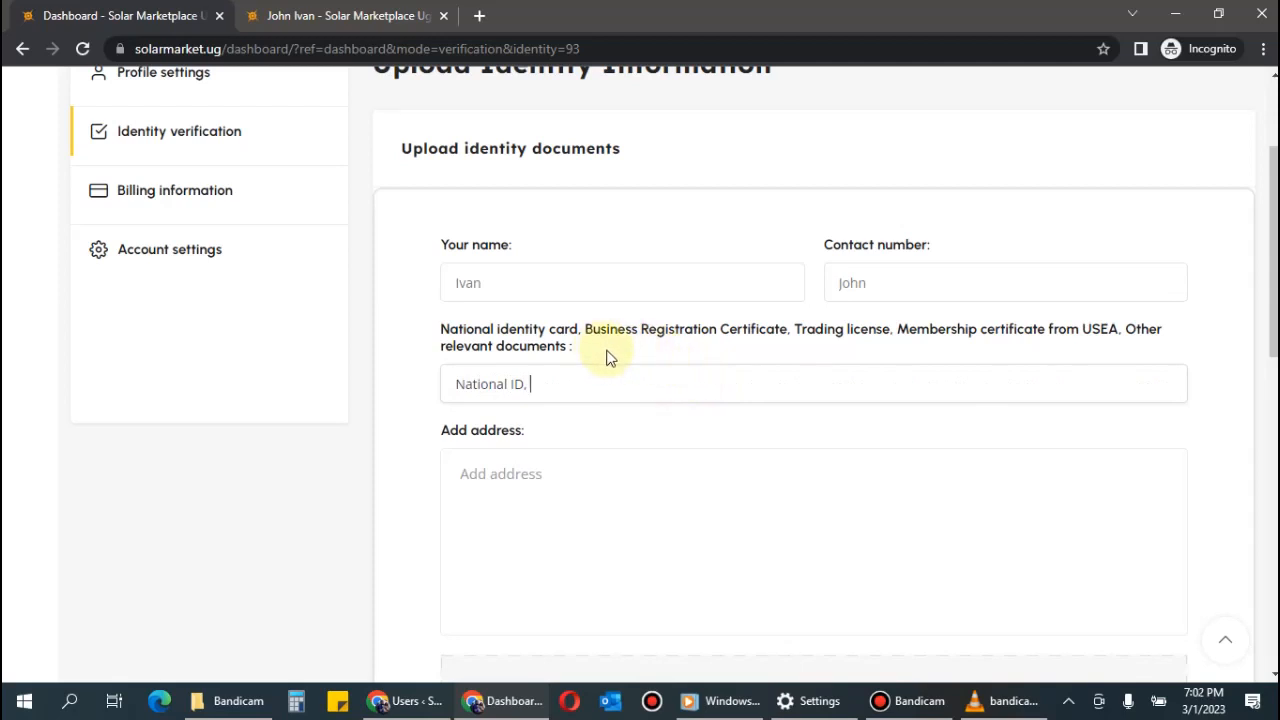
type("Edi")
type("ucations")
type(" certifi")
type("cate")
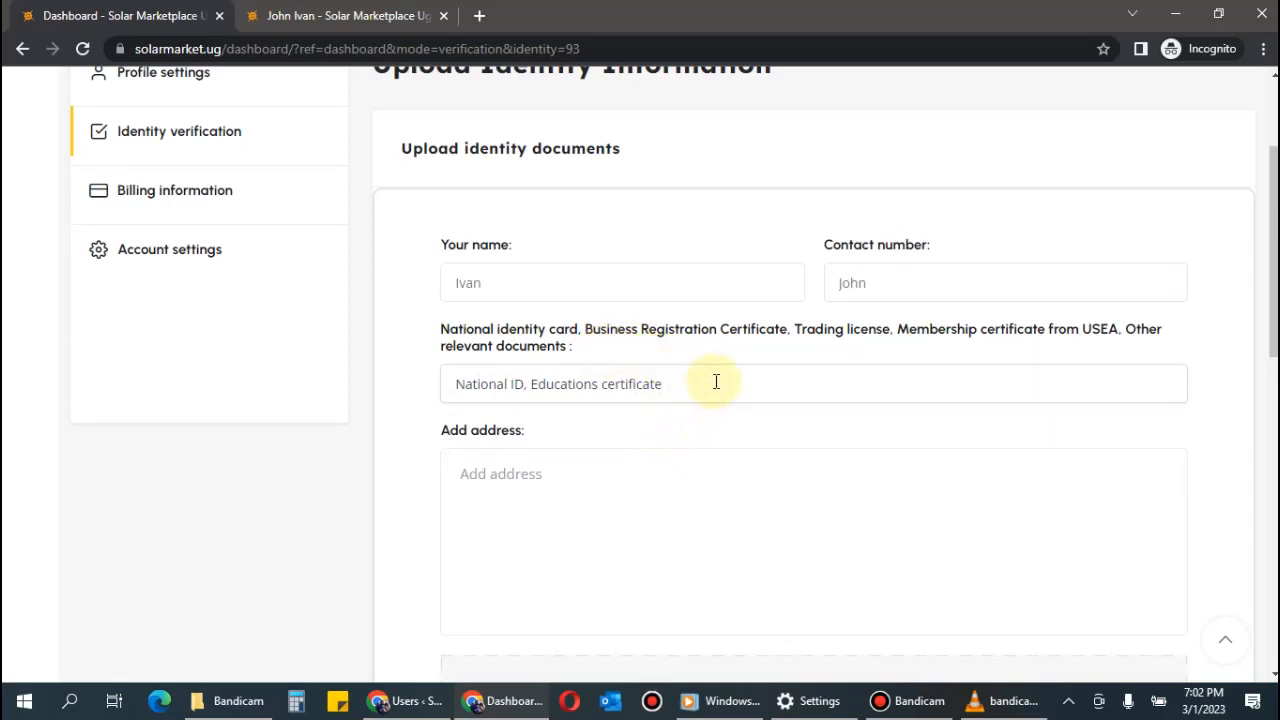
scroll(737, 400, "down", 2)
scroll(737, 400, "up", 2)
scroll(729, 407, "down", 2)
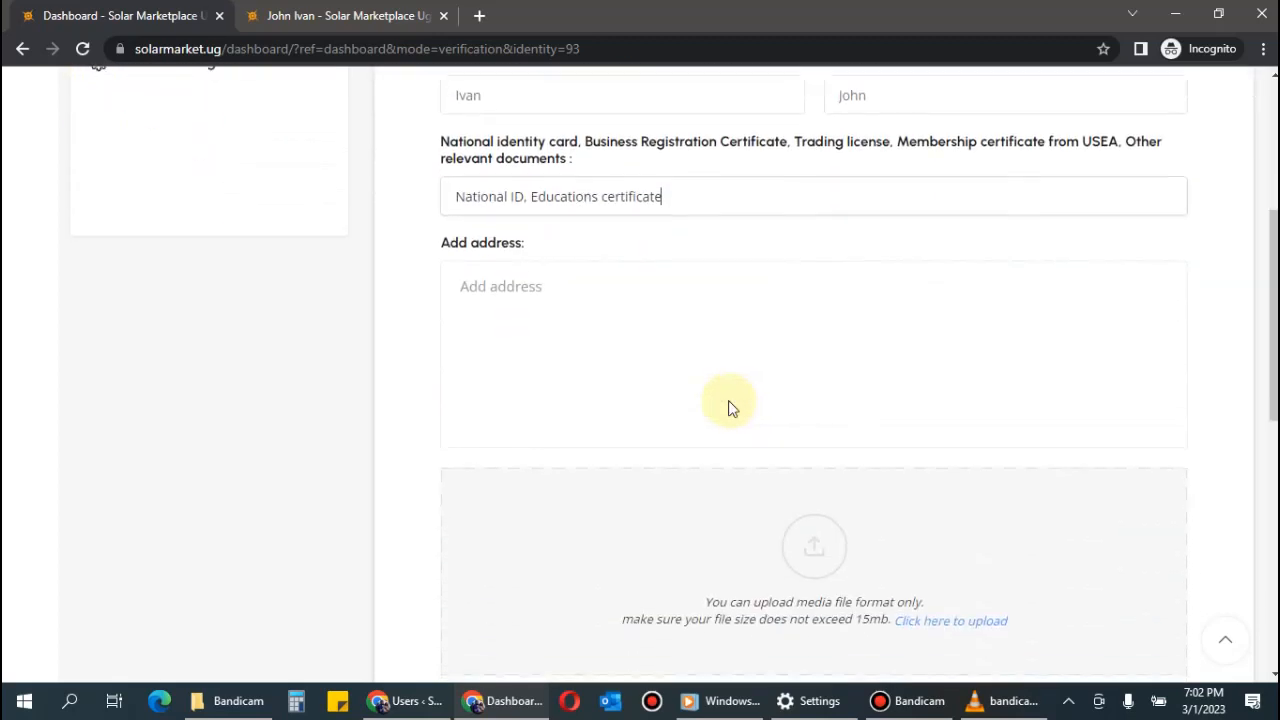
Enter the installer's address in the Add address field.
left_click(533, 287)
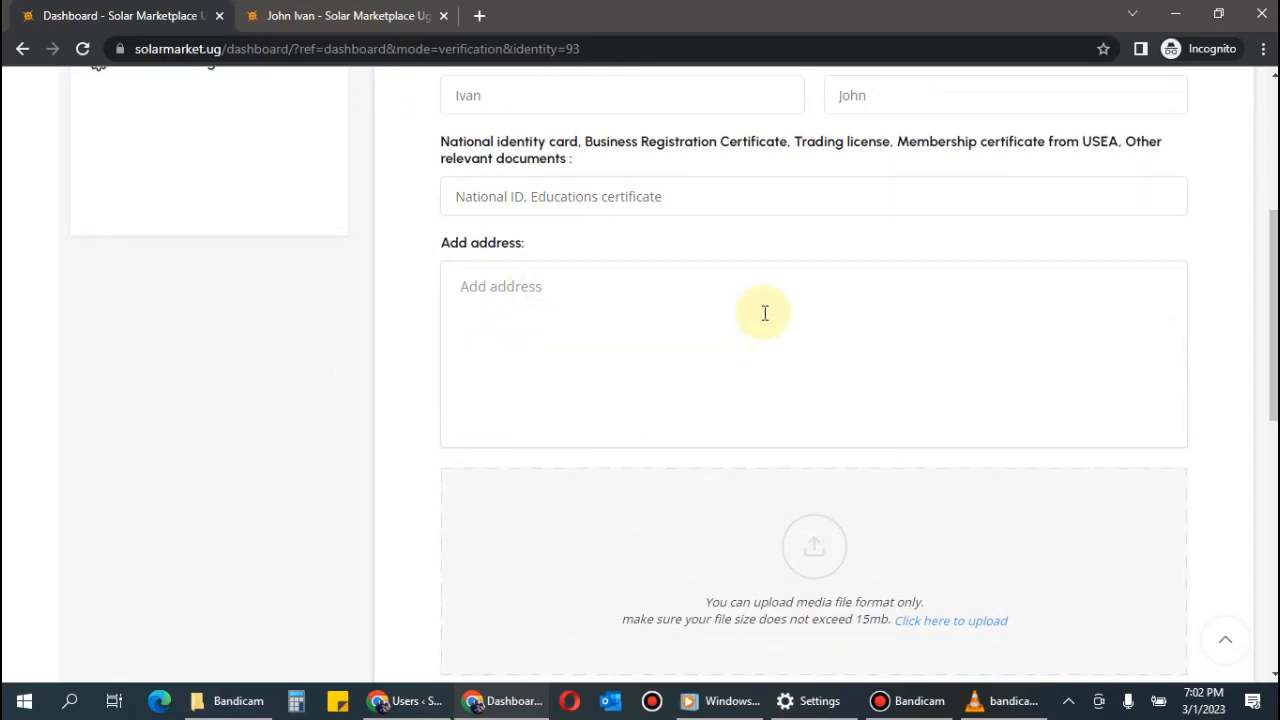
type("W")
key("BackSpace")
type("Kira, Wakiso")
scroll(752, 308, "down", 3)
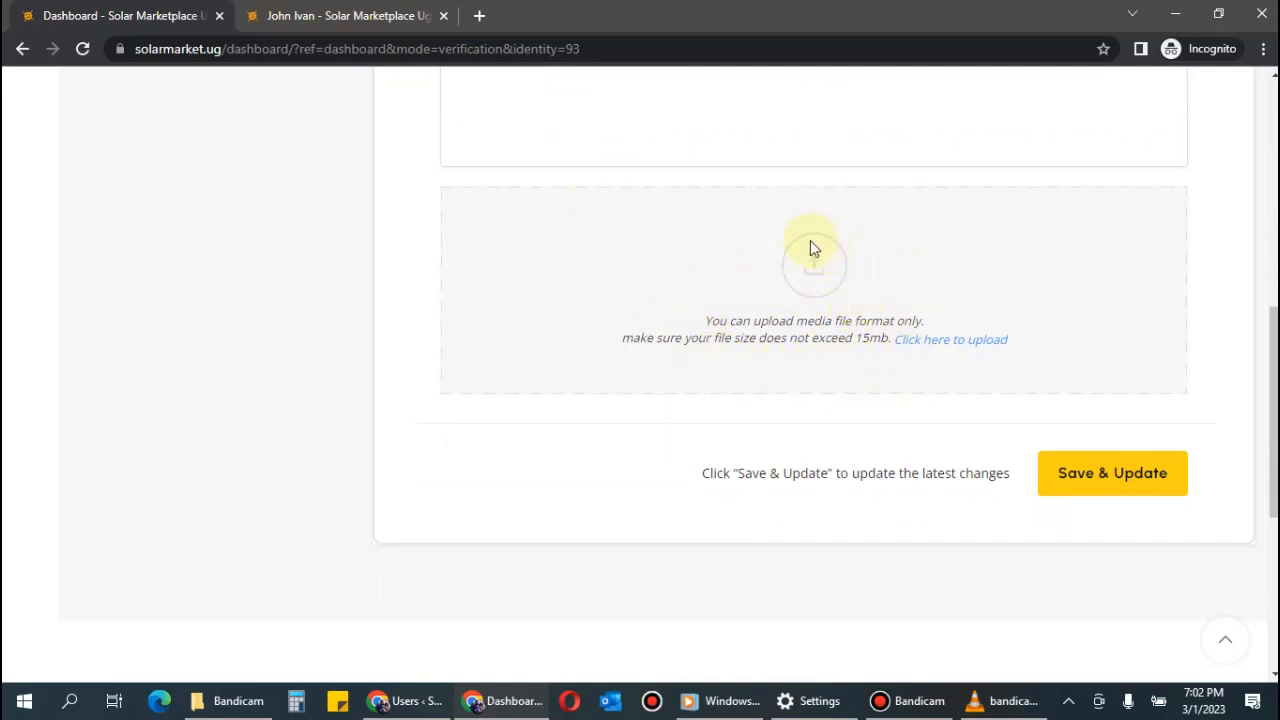
left_click(909, 712)
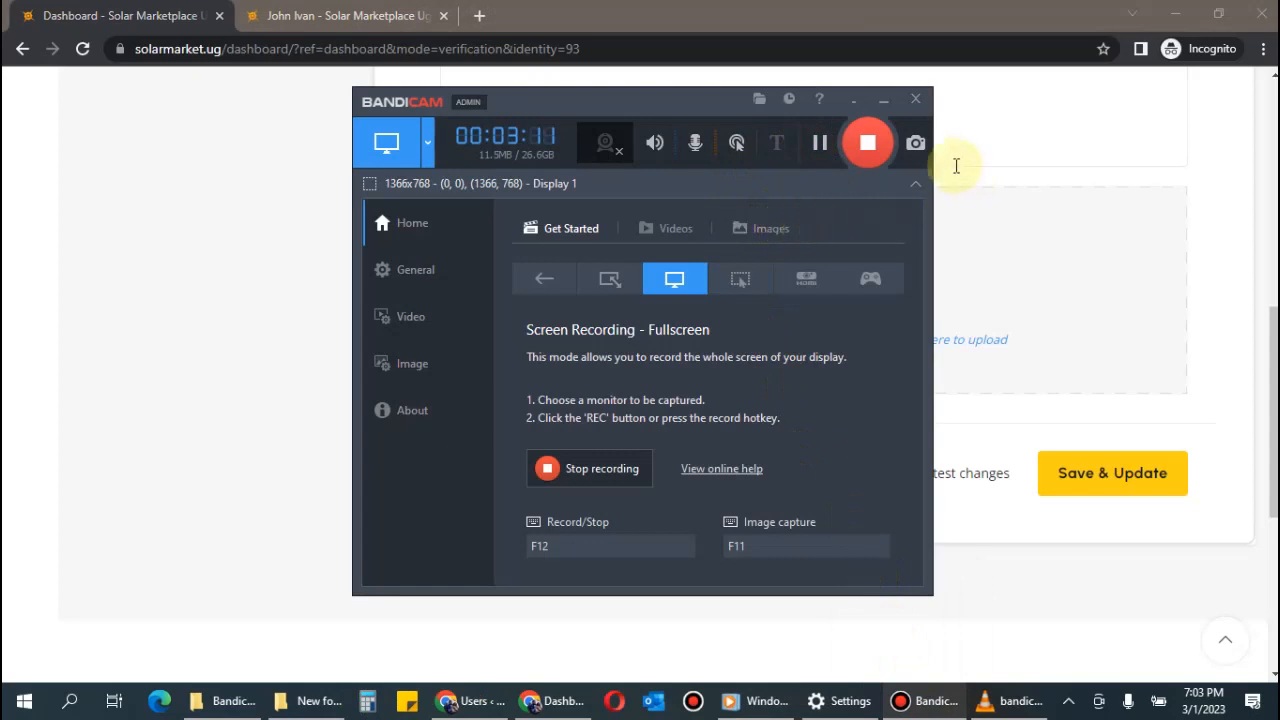
left_click(883, 100)
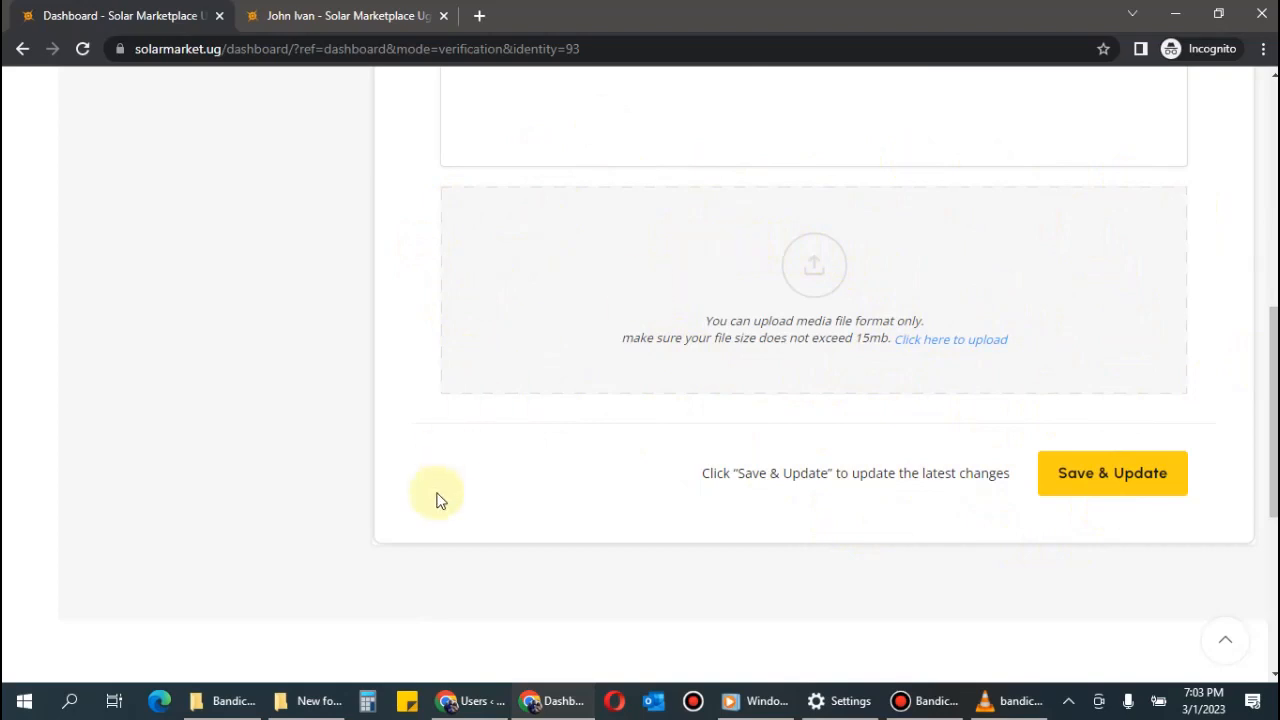
Select national ID.pdf and Installation Certificate.pdf in File Explorer and drop both onto the identity upload zone.
left_click(312, 700)
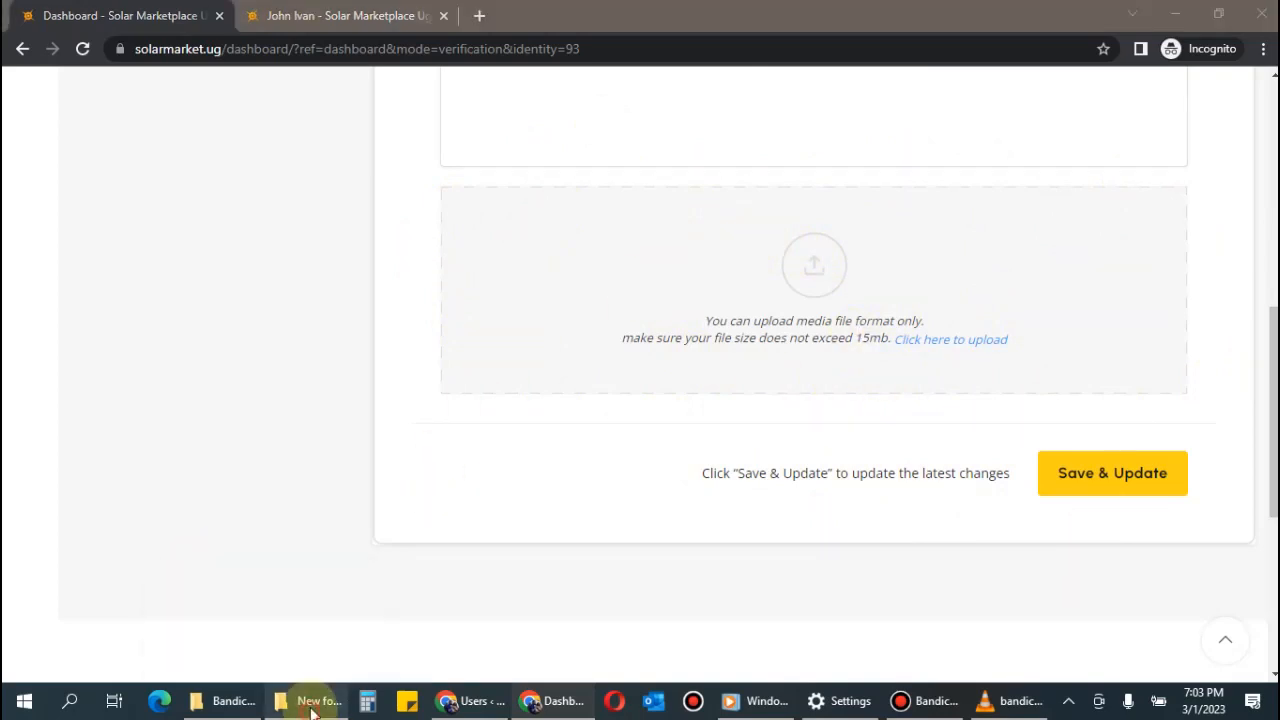
left_click_drag(590, 114, 333, 102)
scroll(373, 397, "down", 3)
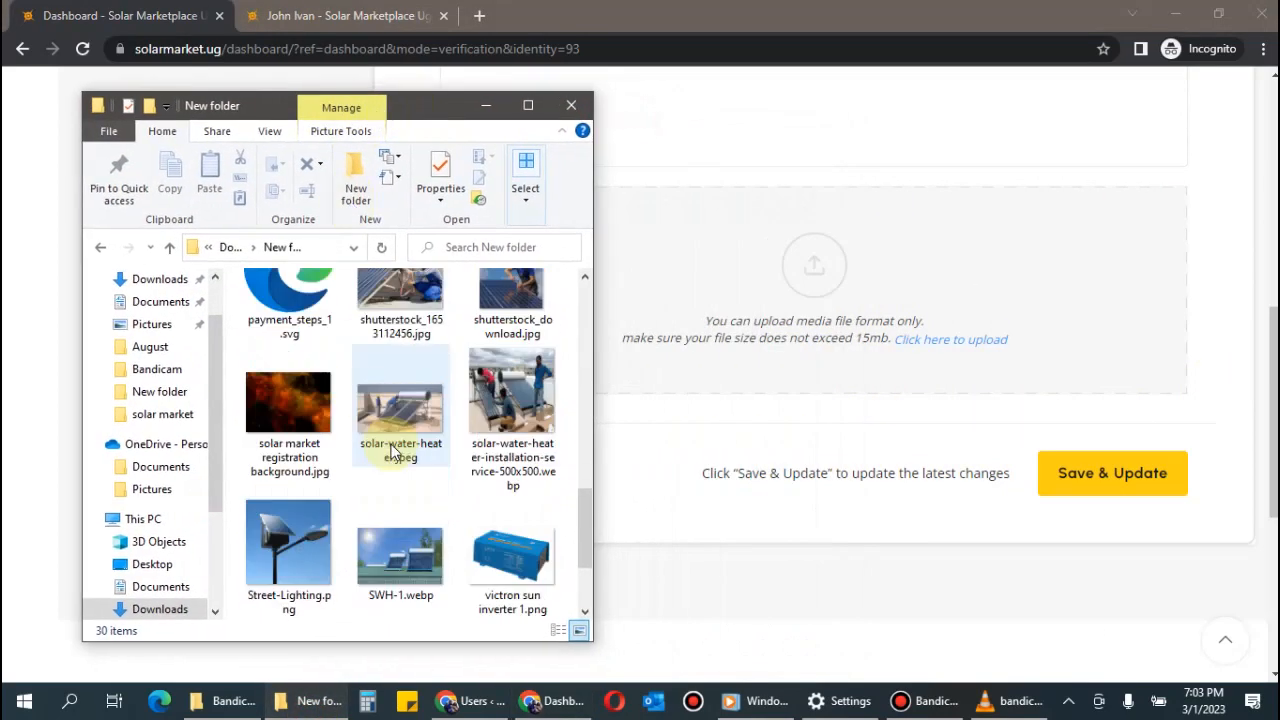
scroll(393, 452, "up", 1)
left_click(518, 322)
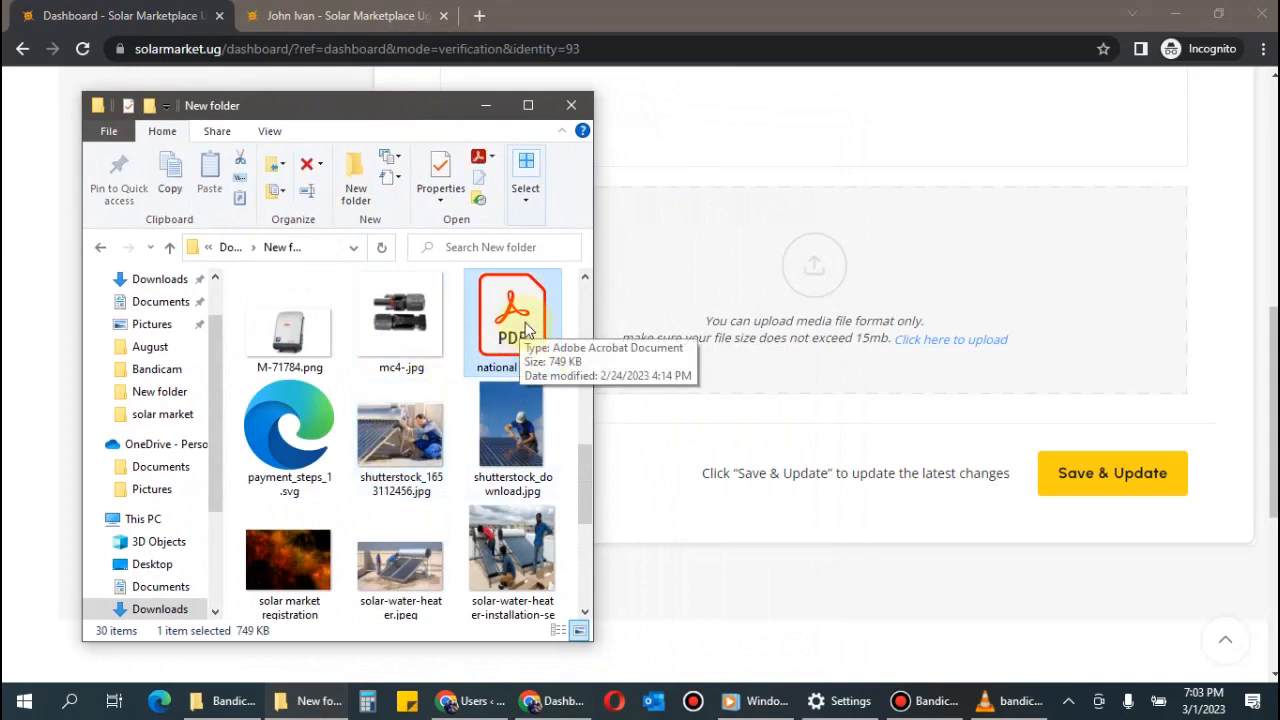
scroll(447, 472, "down", 3)
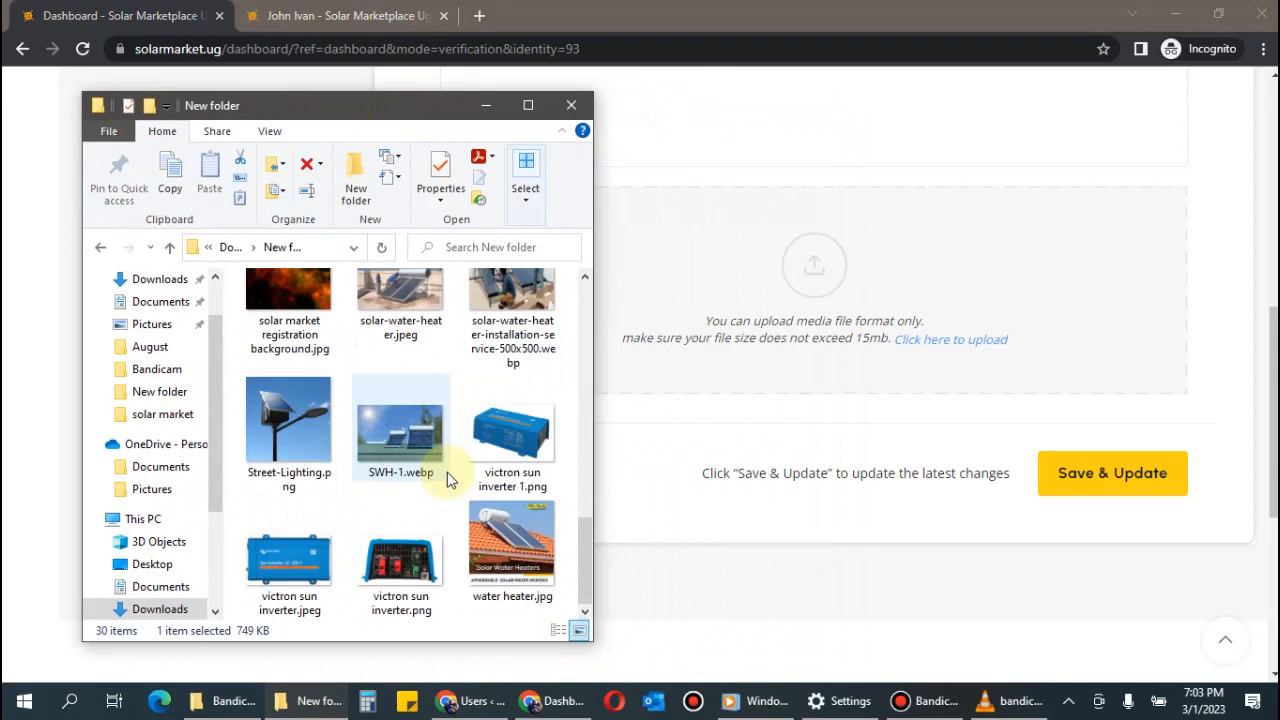
scroll(447, 472, "up", 5)
left_click(531, 343, "ctrl")
left_click_drag(531, 343, 857, 328)
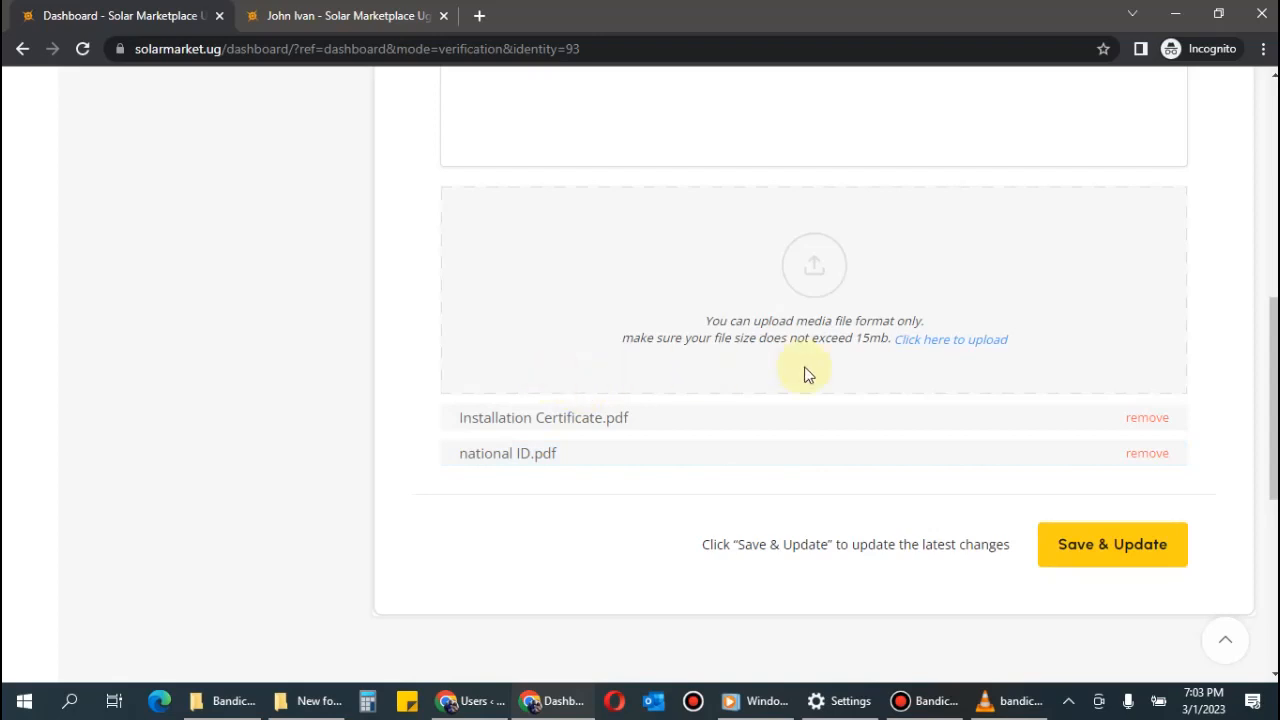
Submit the identity documents with Save & Update and check the awaiting-verification confirmation.
scroll(812, 373, "down", 3)
scroll(815, 373, "up", 10)
scroll(812, 377, "down", 10)
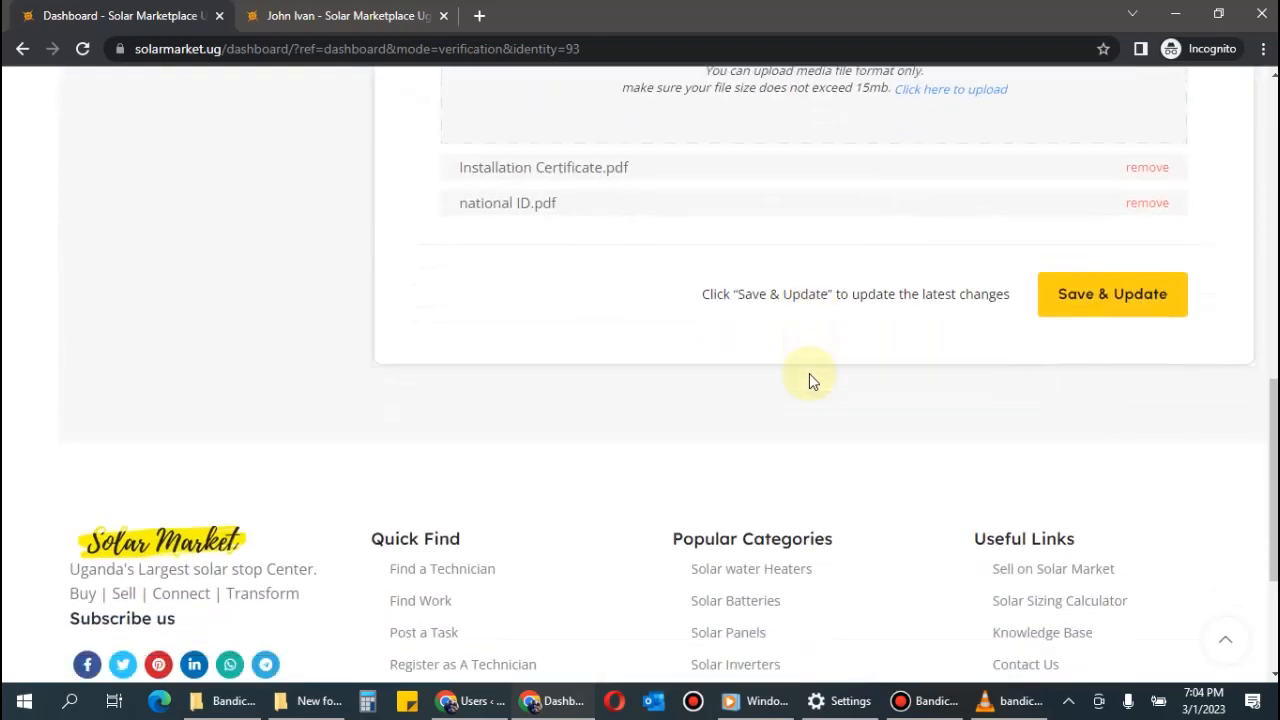
left_click(1105, 272)
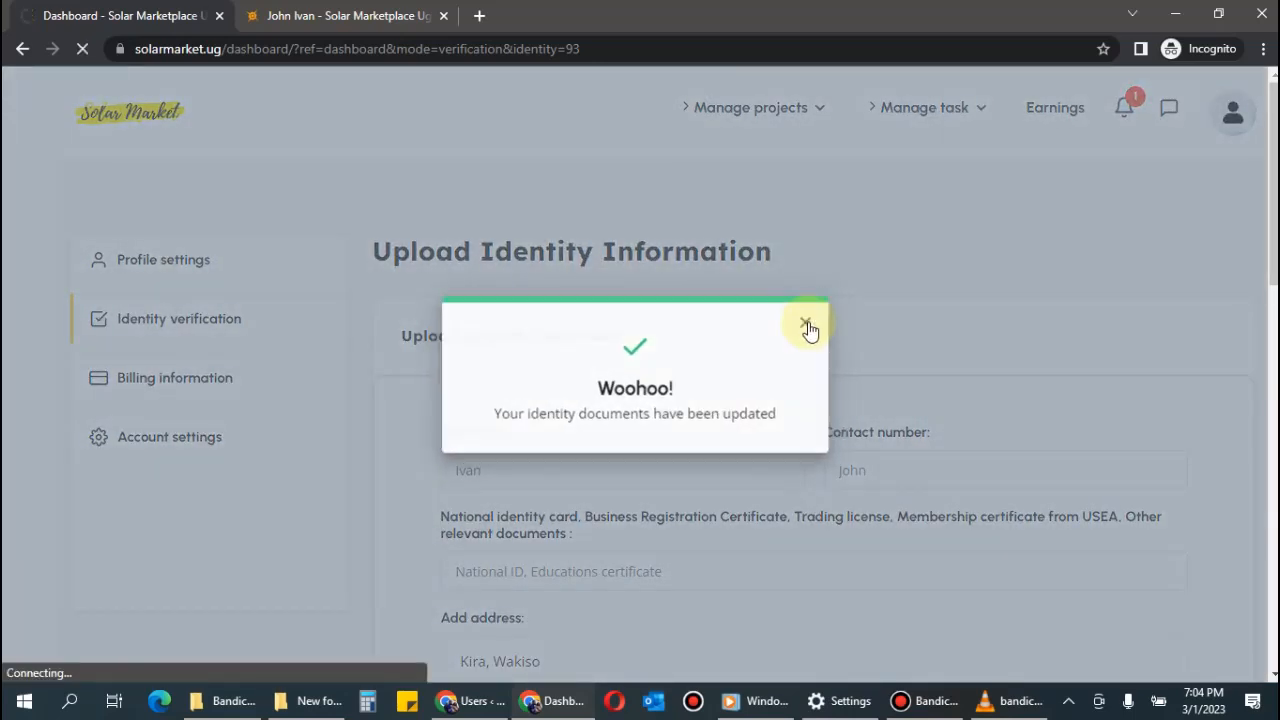
scroll(543, 400, "down", 10)
scroll(766, 409, "up", 8)
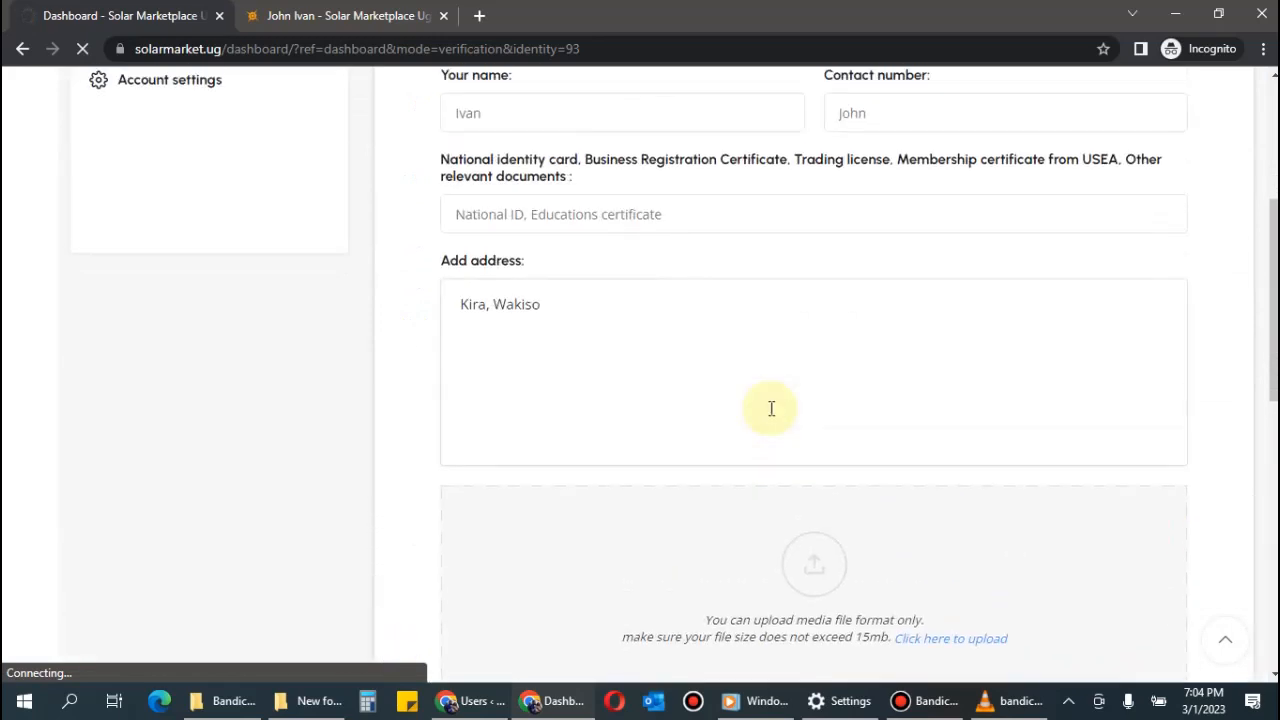
scroll(768, 408, "up", 5)
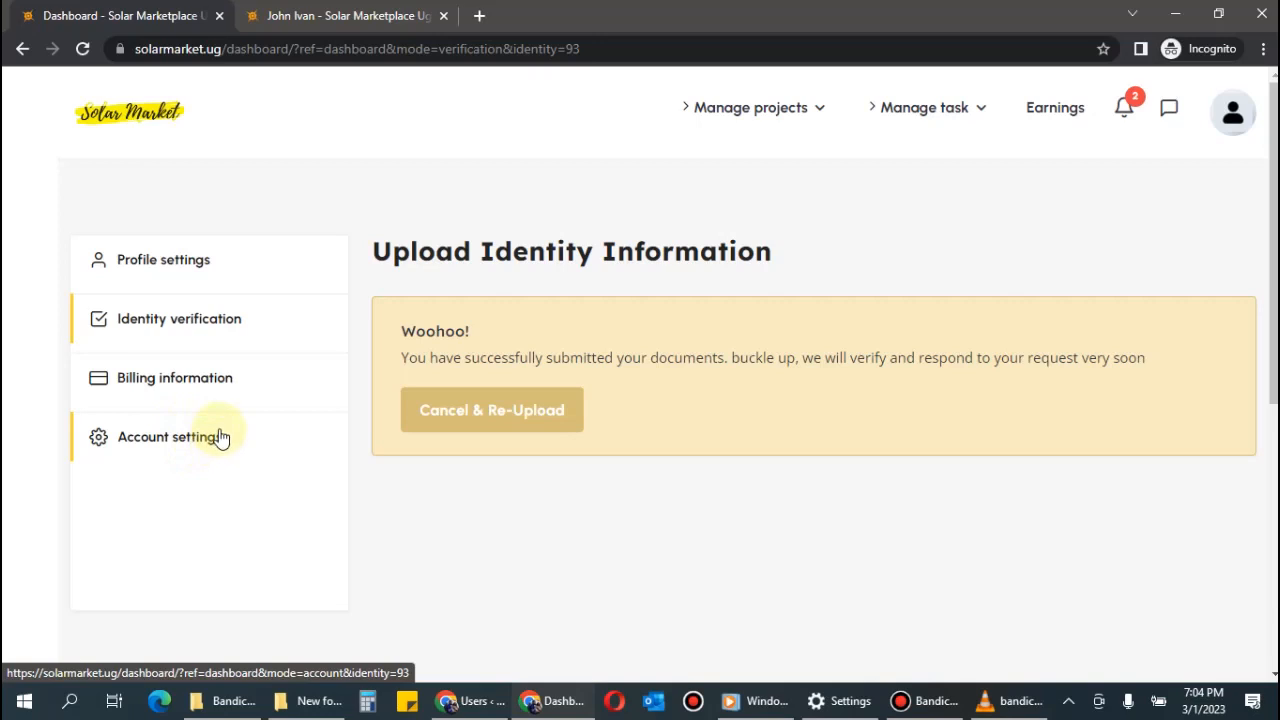
Open Account settings and review the Change password and Privacy sections.
left_click(166, 446)
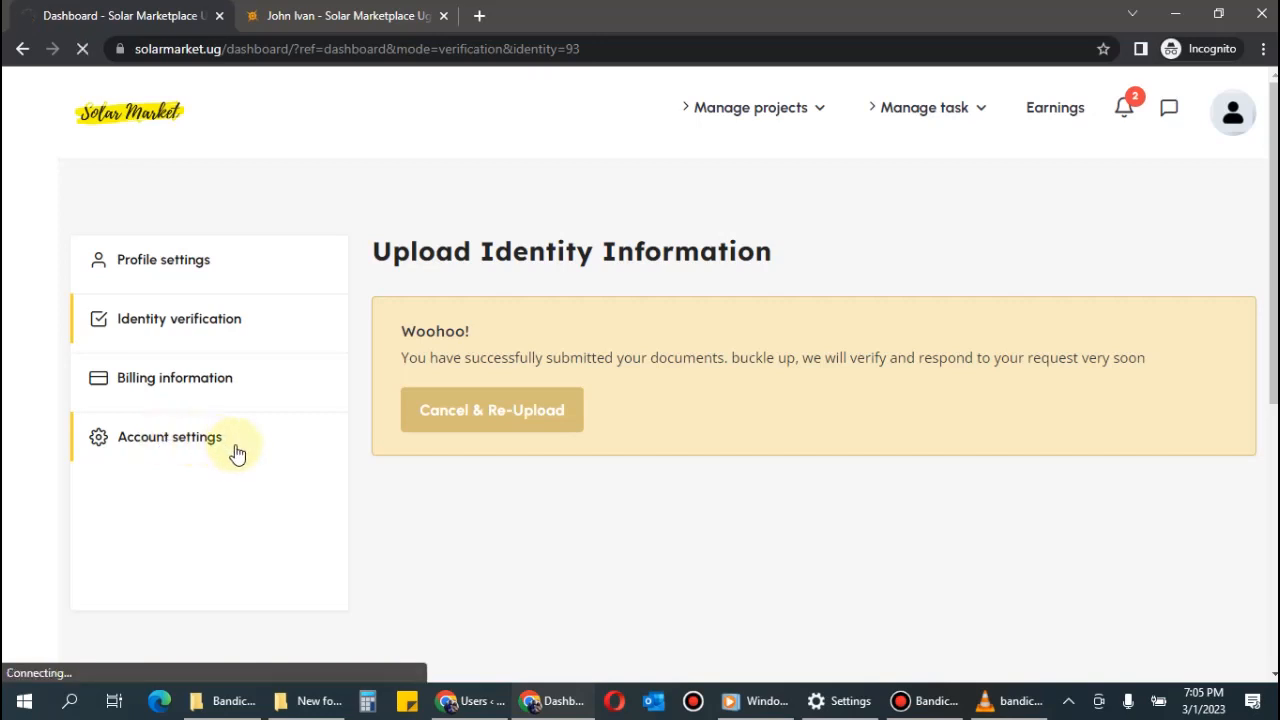
scroll(568, 467, "down", 4)
scroll(568, 475, "down", 1)
scroll(568, 475, "up", 2)
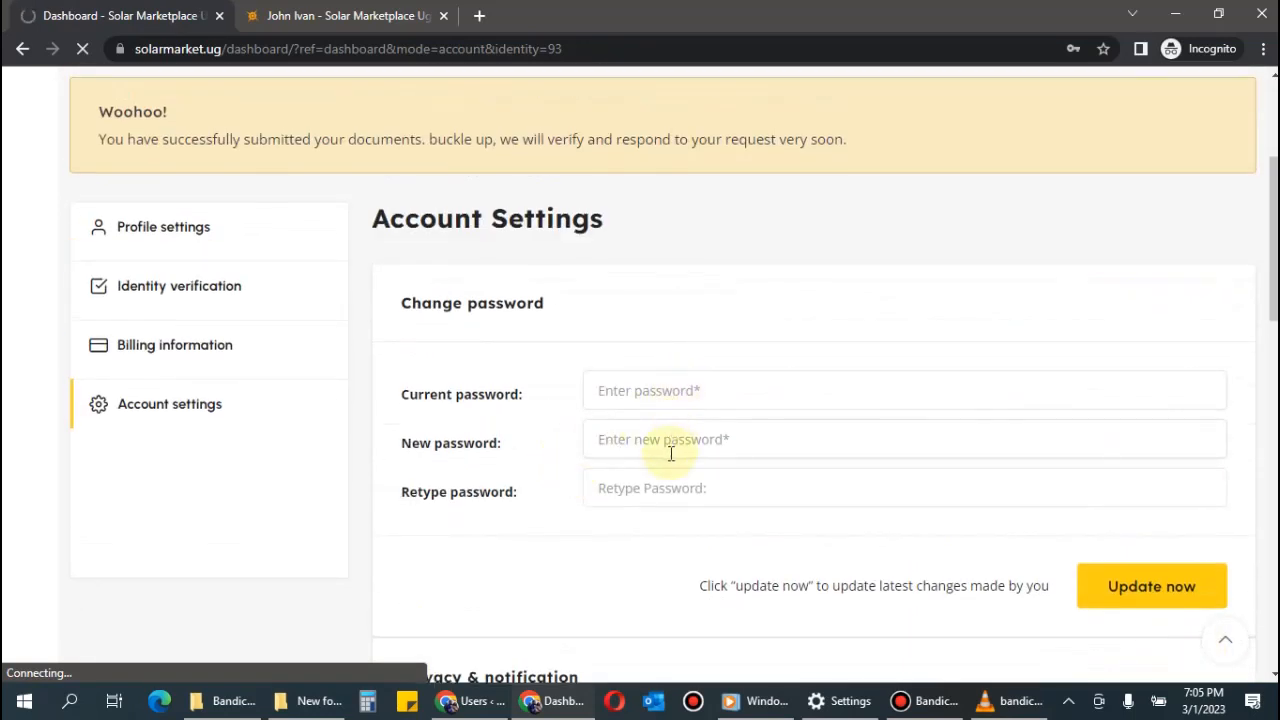
scroll(740, 418, "down", 1)
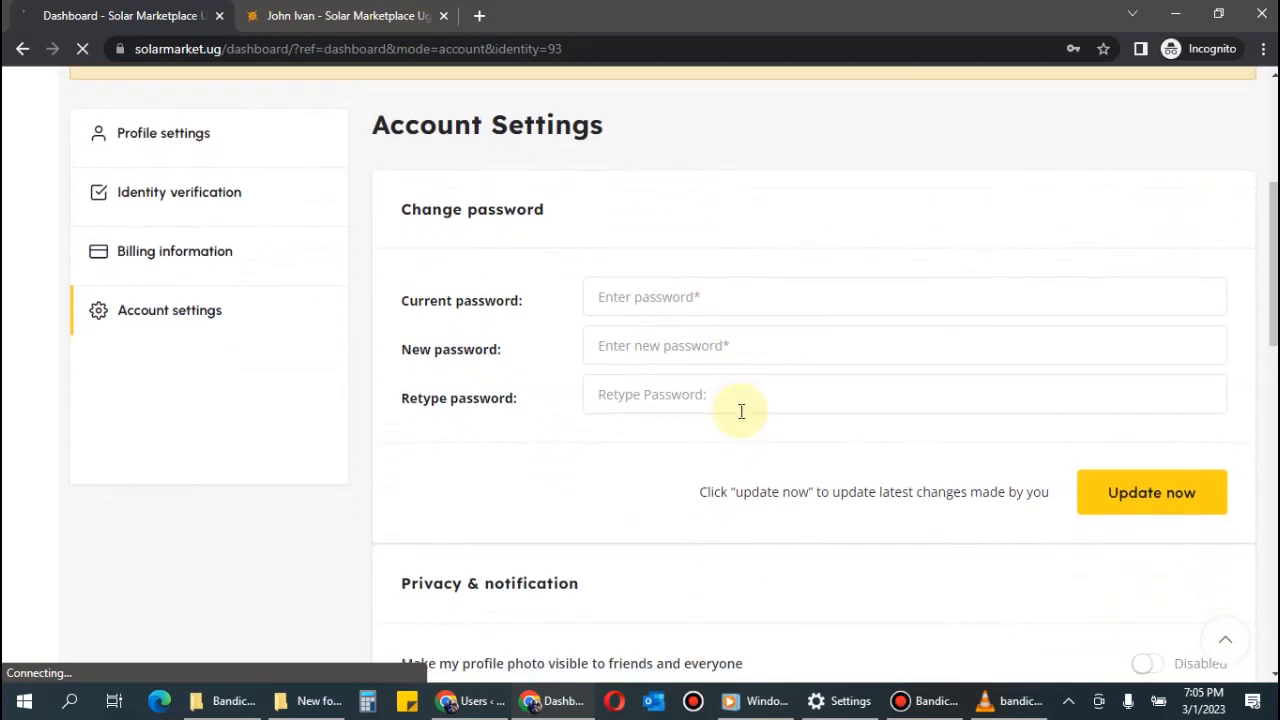
scroll(741, 411, "down", 2)
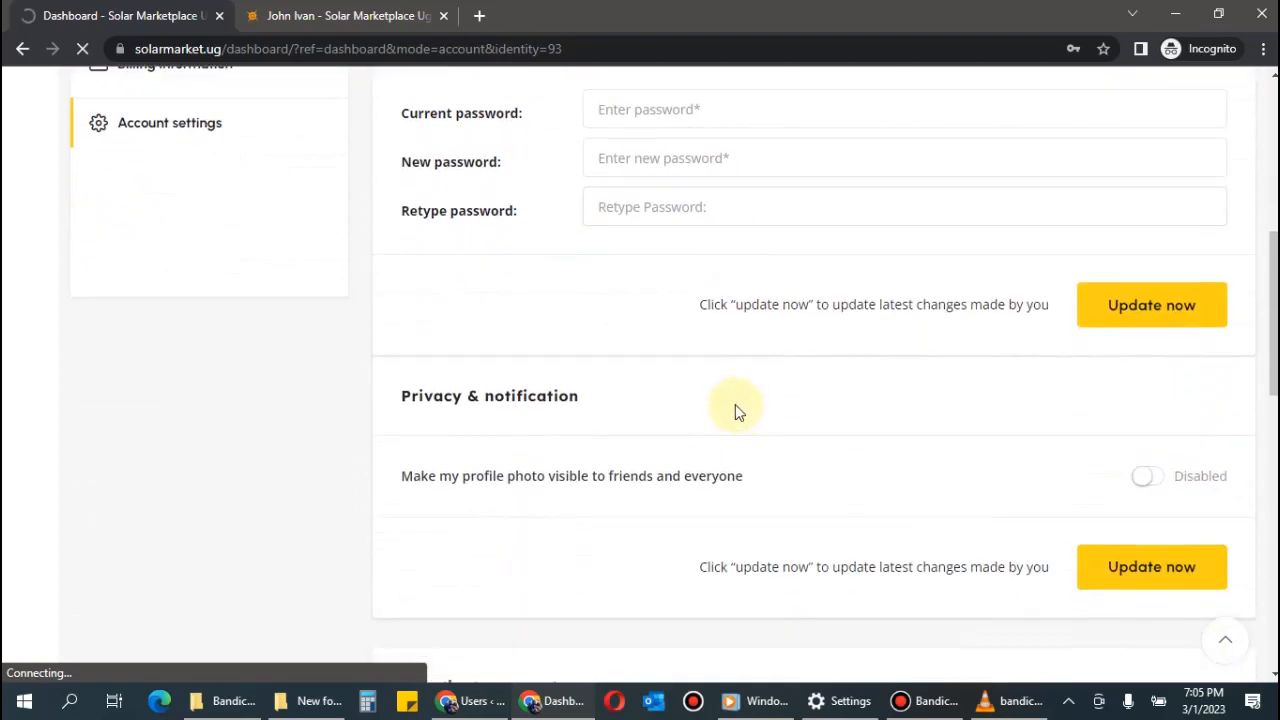
scroll(735, 404, "down", 4)
scroll(733, 405, "up", 4)
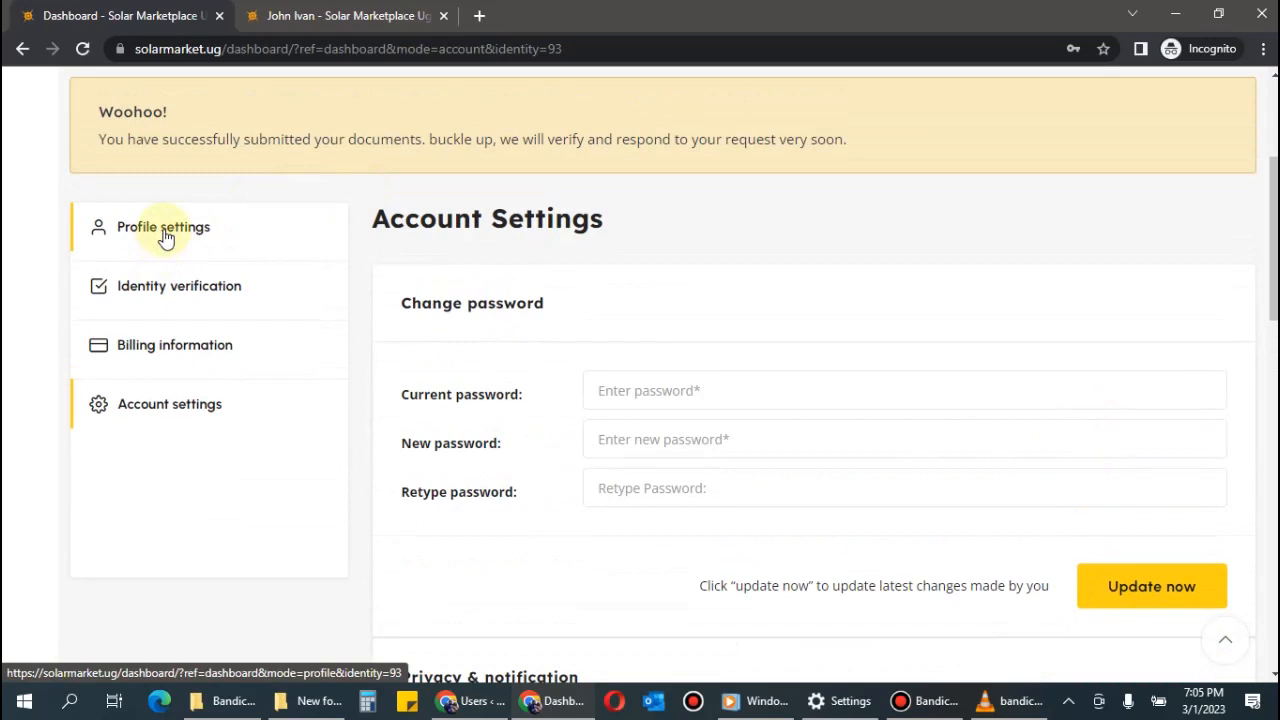
Open Profile settings and highlight the documents-submitted confirmation sentence.
left_click(165, 237)
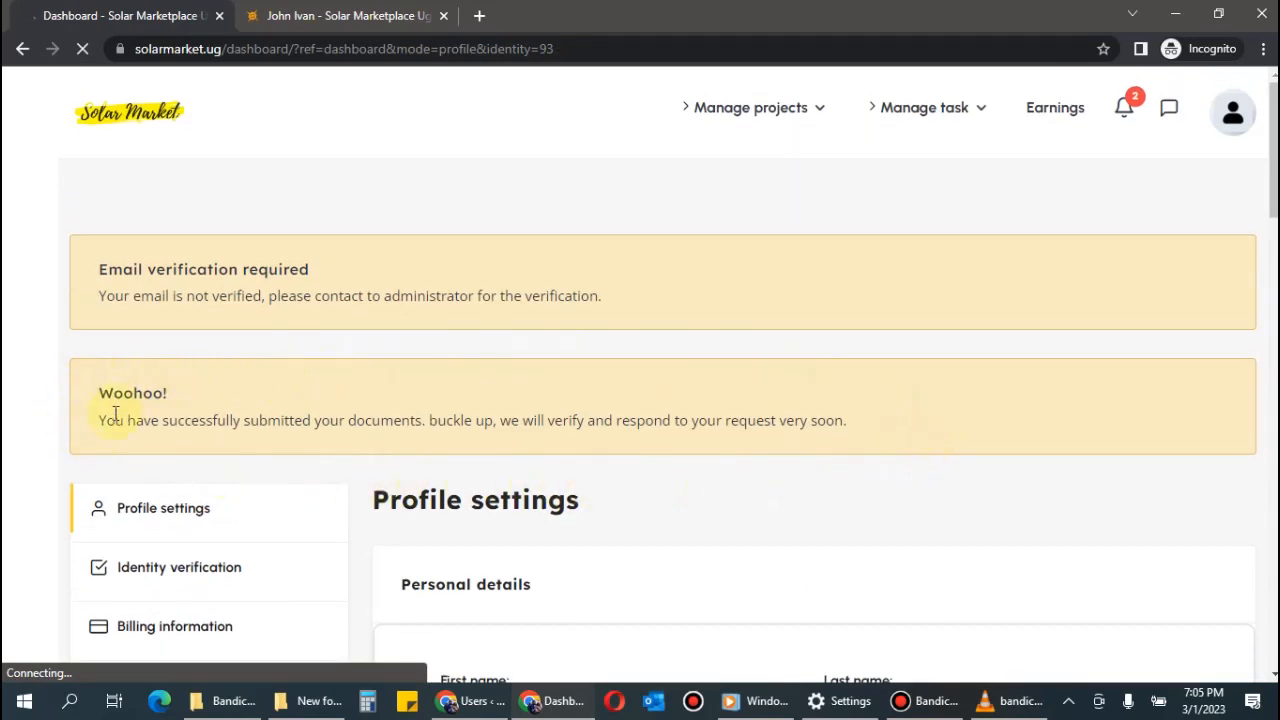
left_click_drag(101, 420, 908, 430)
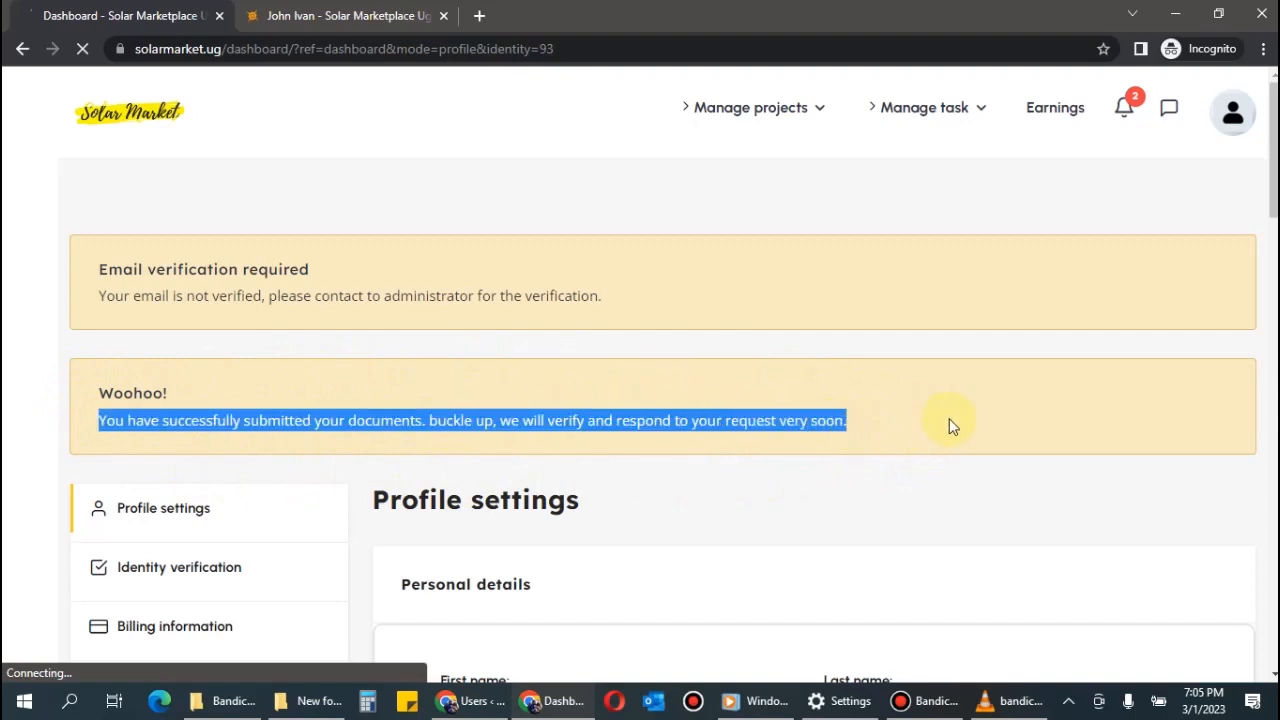
left_click(983, 414)
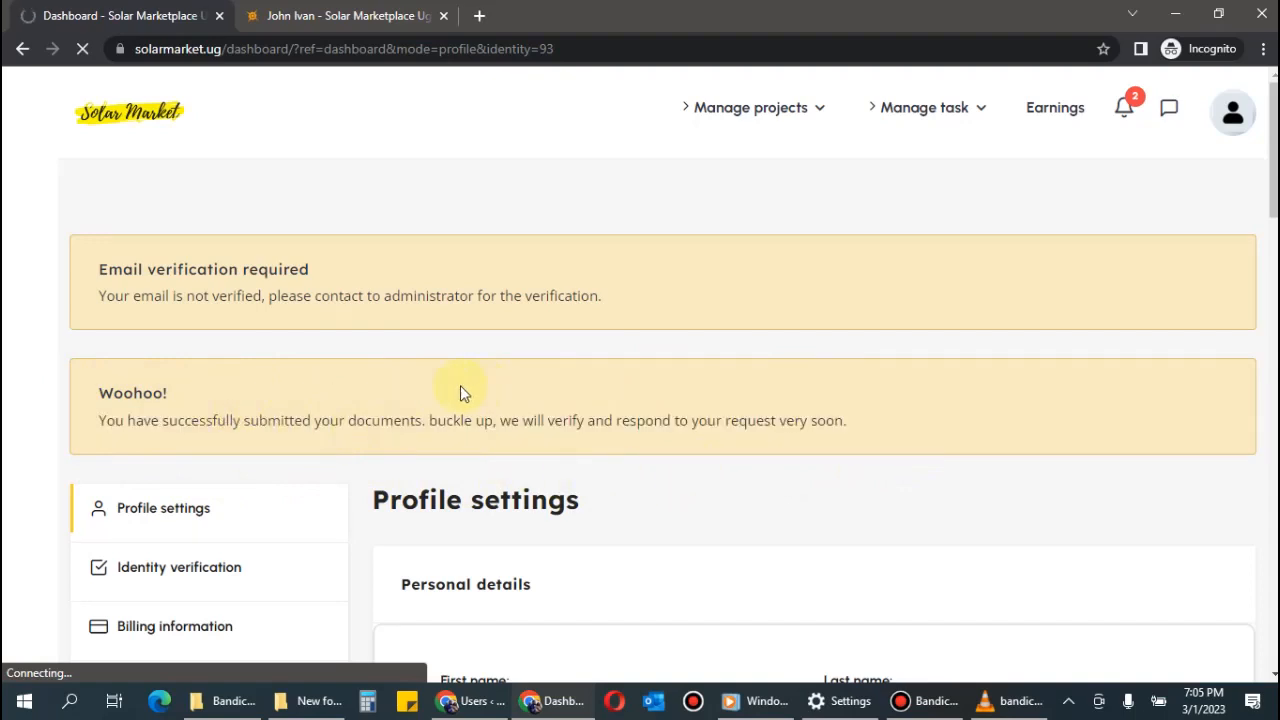
Return to the installer dashboard through the account menu's Dashboard option.
scroll(327, 377, "down", 2)
scroll(327, 377, "up", 2)
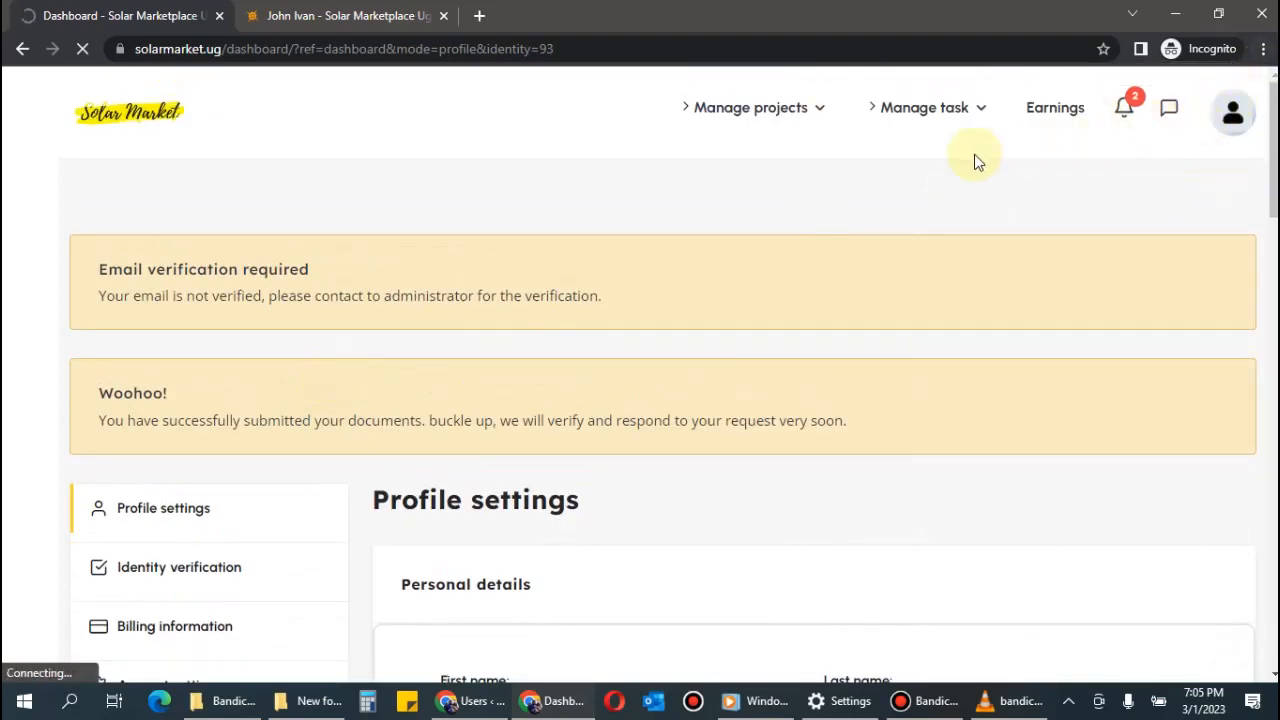
left_click(1234, 121)
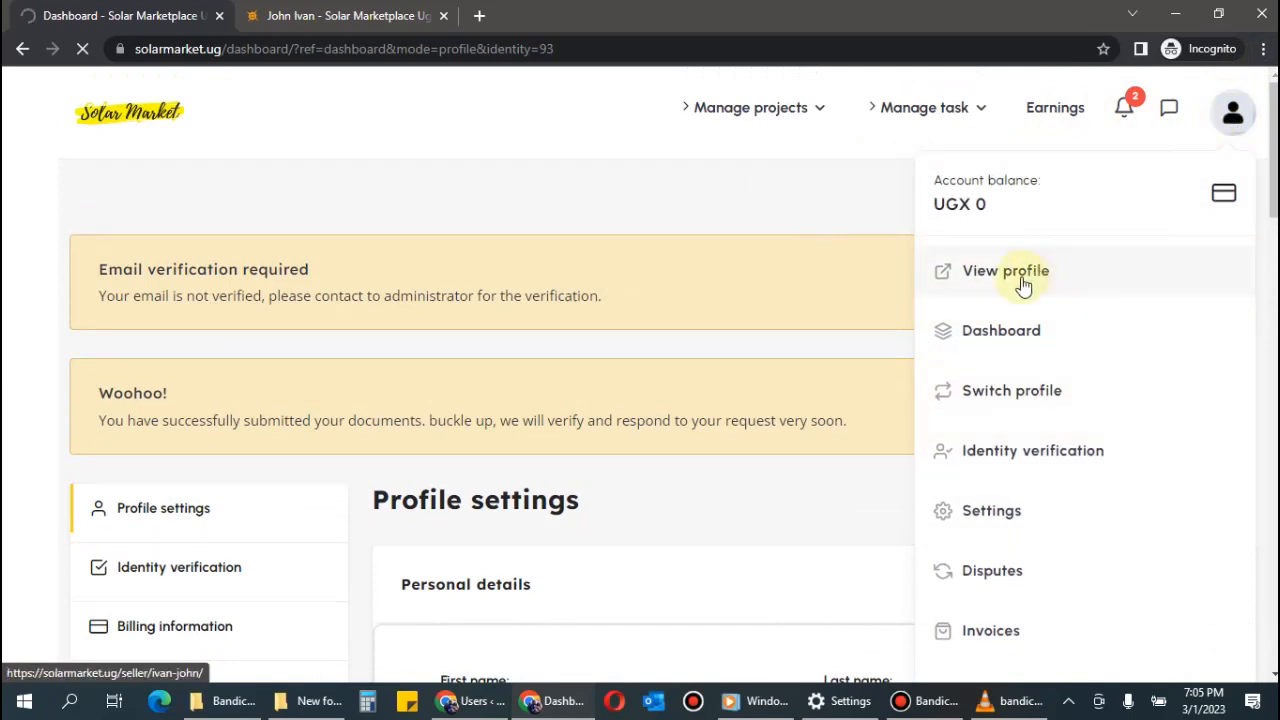
left_click(988, 337)
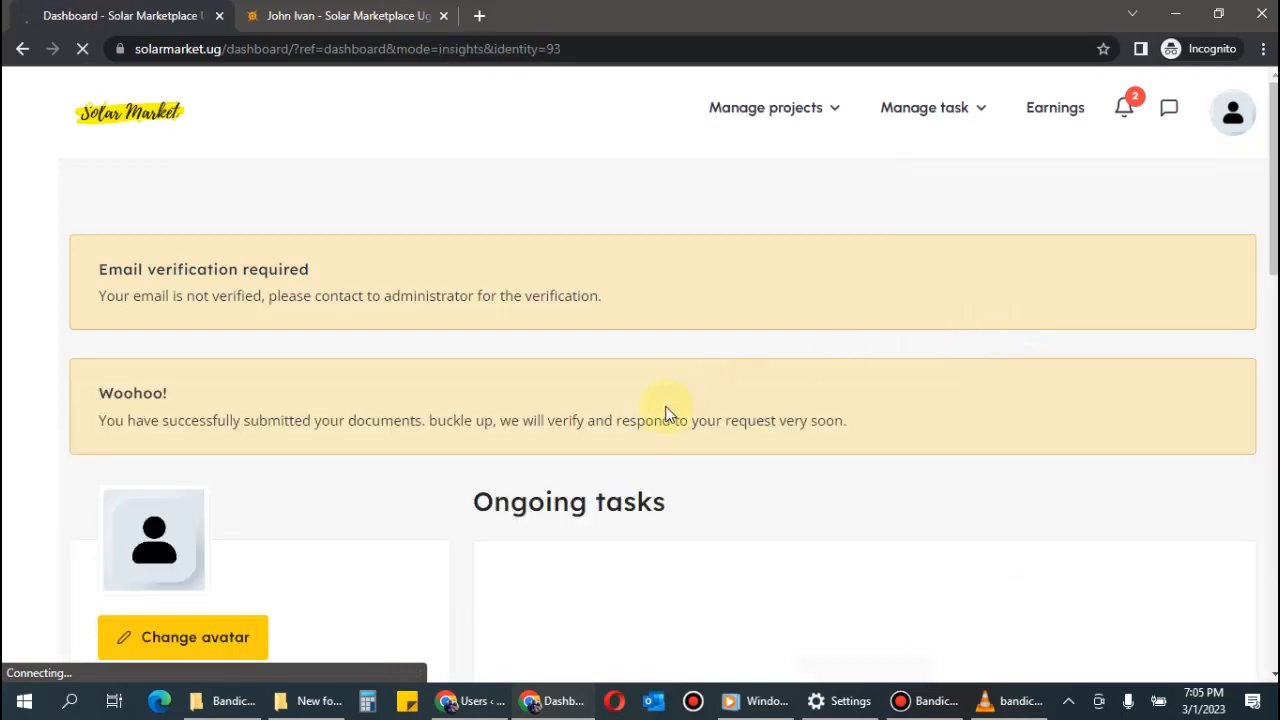
scroll(666, 414, "down", 3)
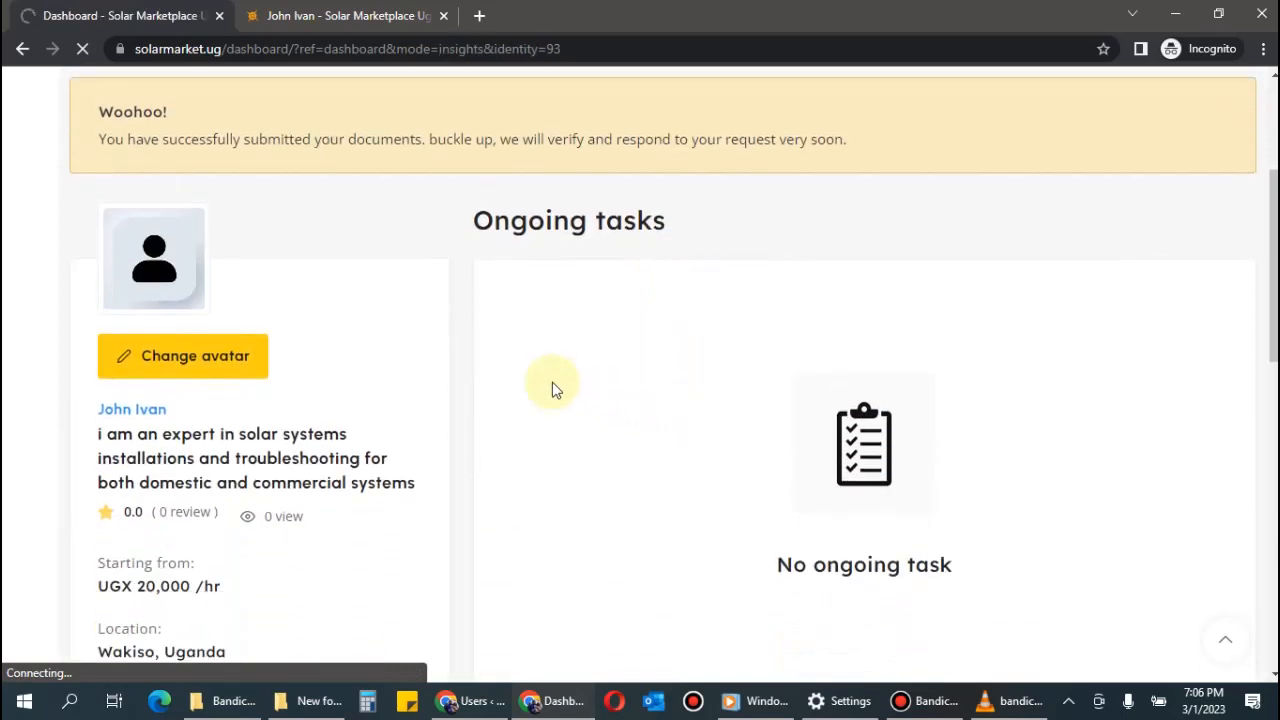
left_click(126, 360)
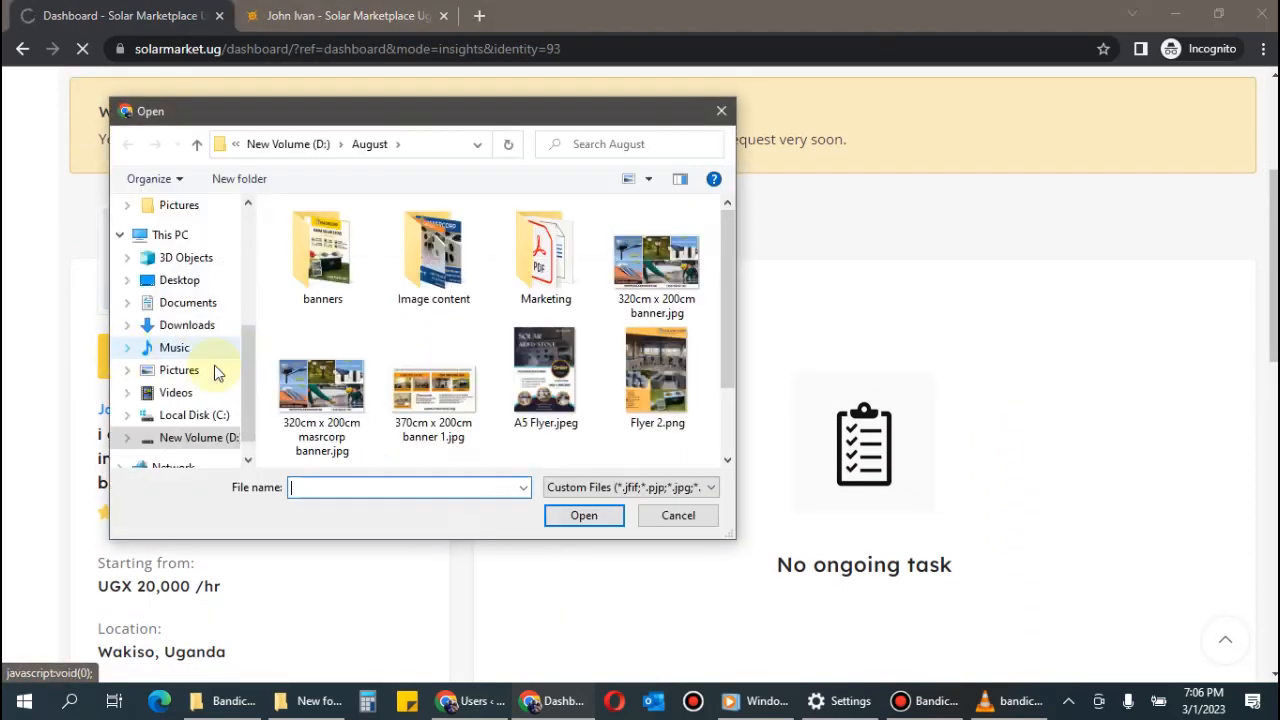
scroll(596, 343, "down", 1)
scroll(596, 343, "up", 1)
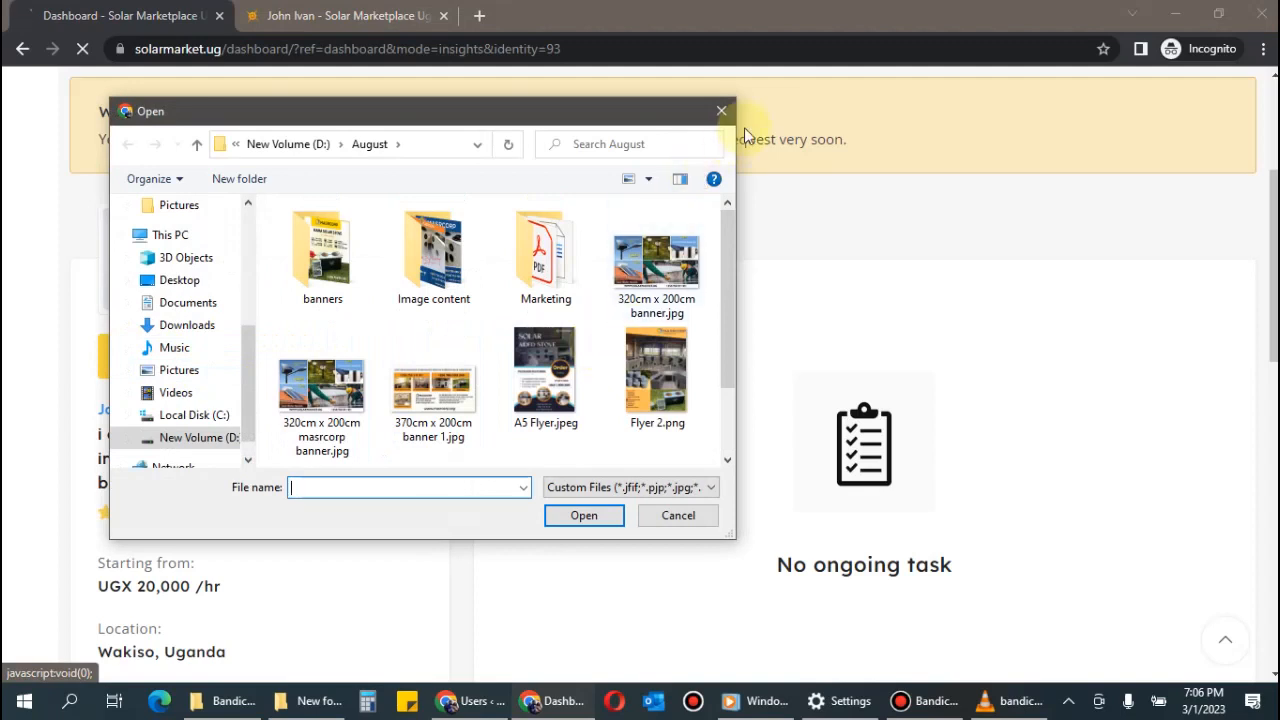
left_click(721, 111)
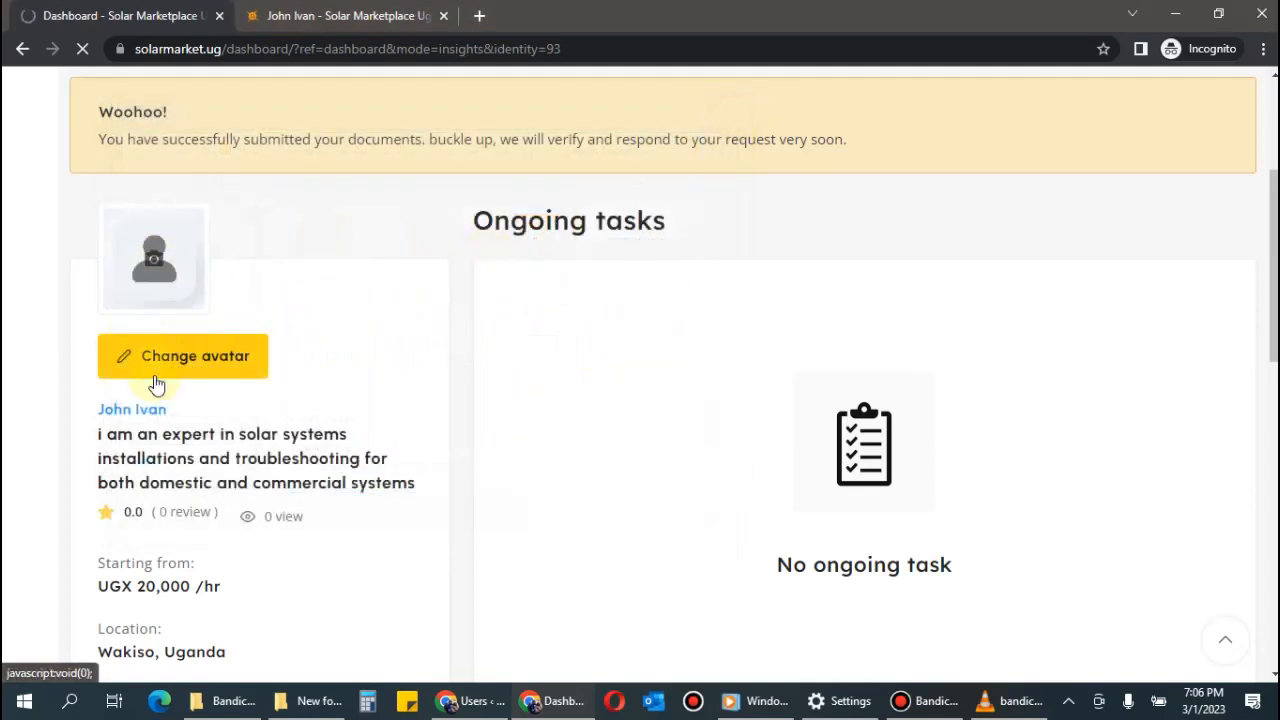
scroll(320, 443, "down", 4)
scroll(320, 443, "down", 4)
scroll(320, 443, "up", 2)
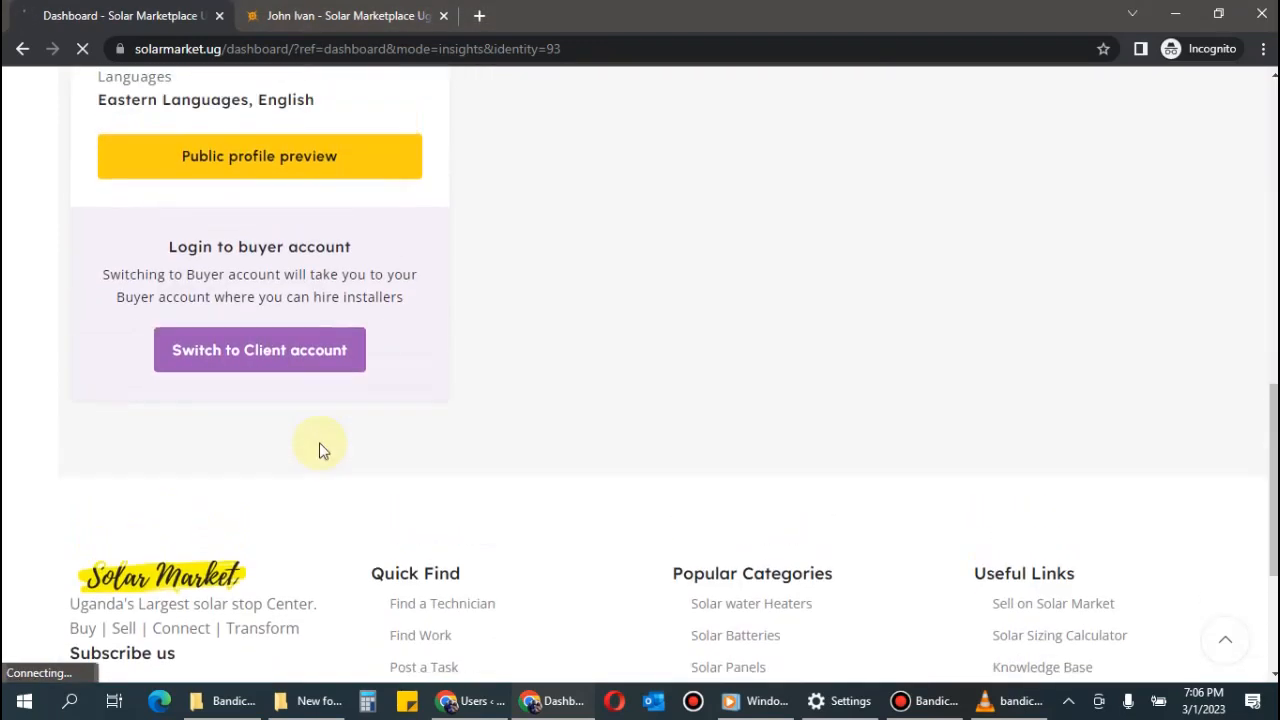
scroll(319, 442, "up", 2)
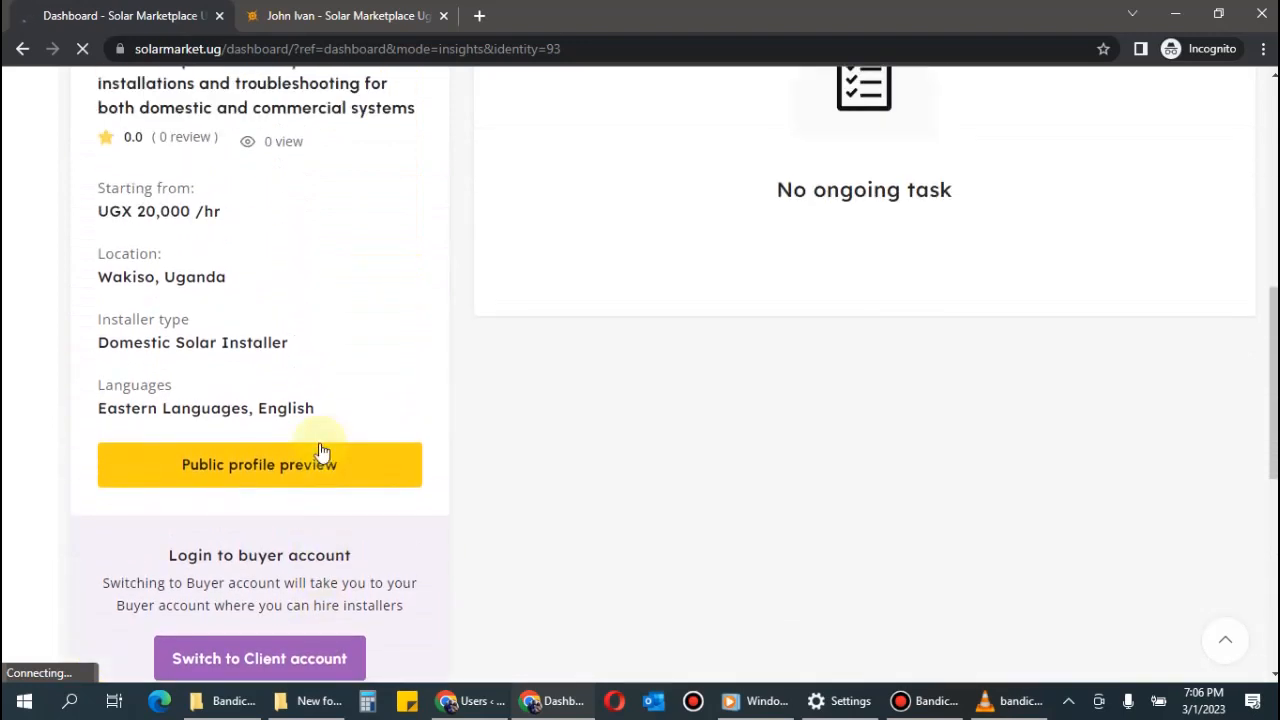
Open the public profile preview and review its location, skills and Buganda Royal Institute qualification.
left_click(240, 477)
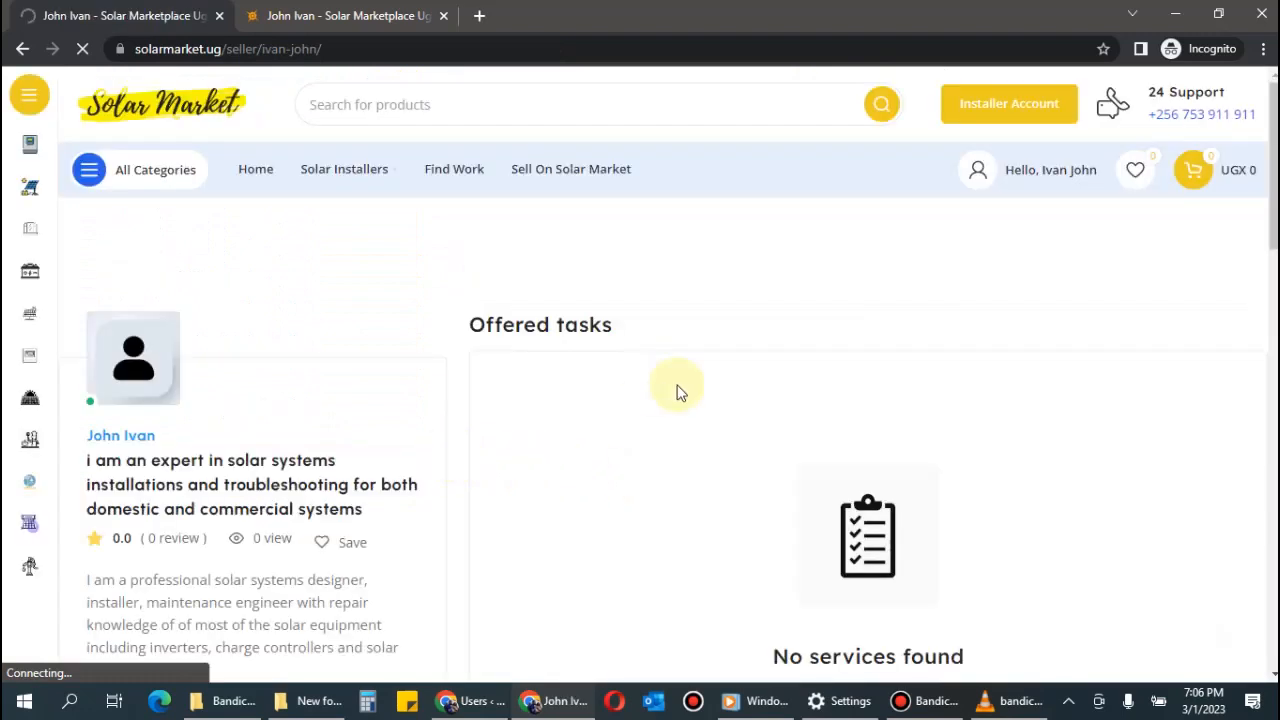
scroll(730, 388, "down", 8)
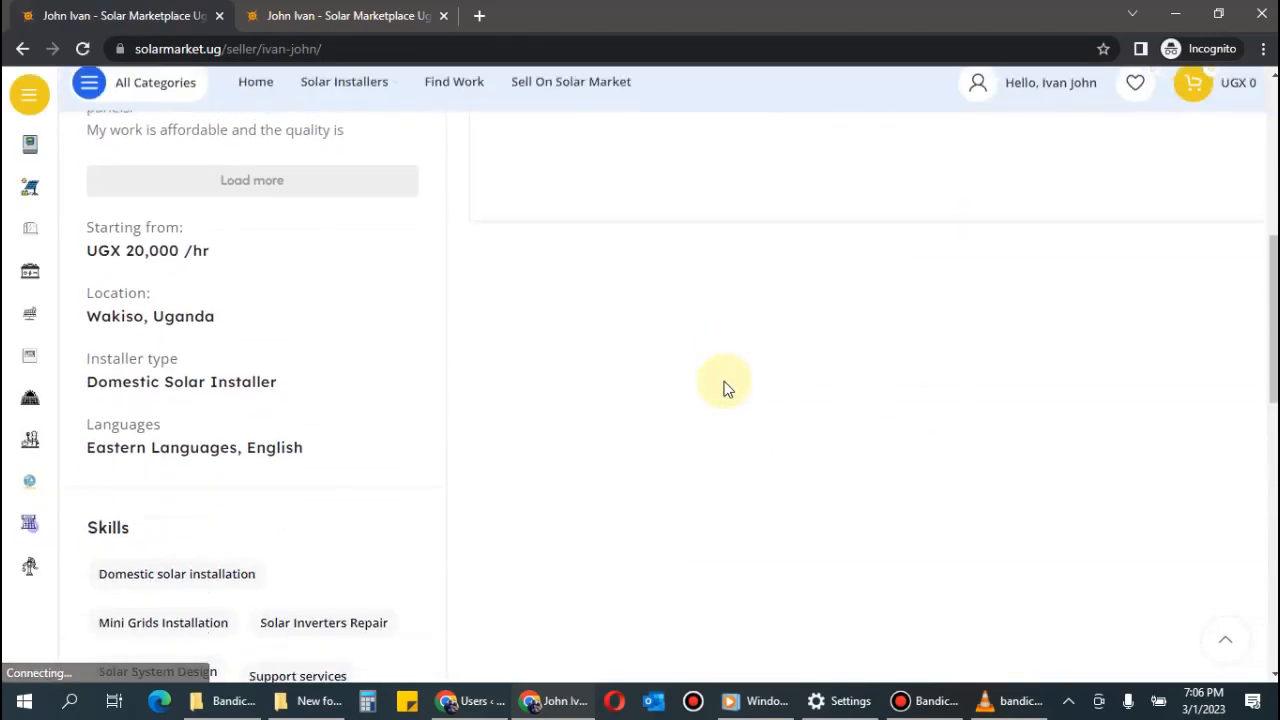
scroll(726, 390, "up", 10)
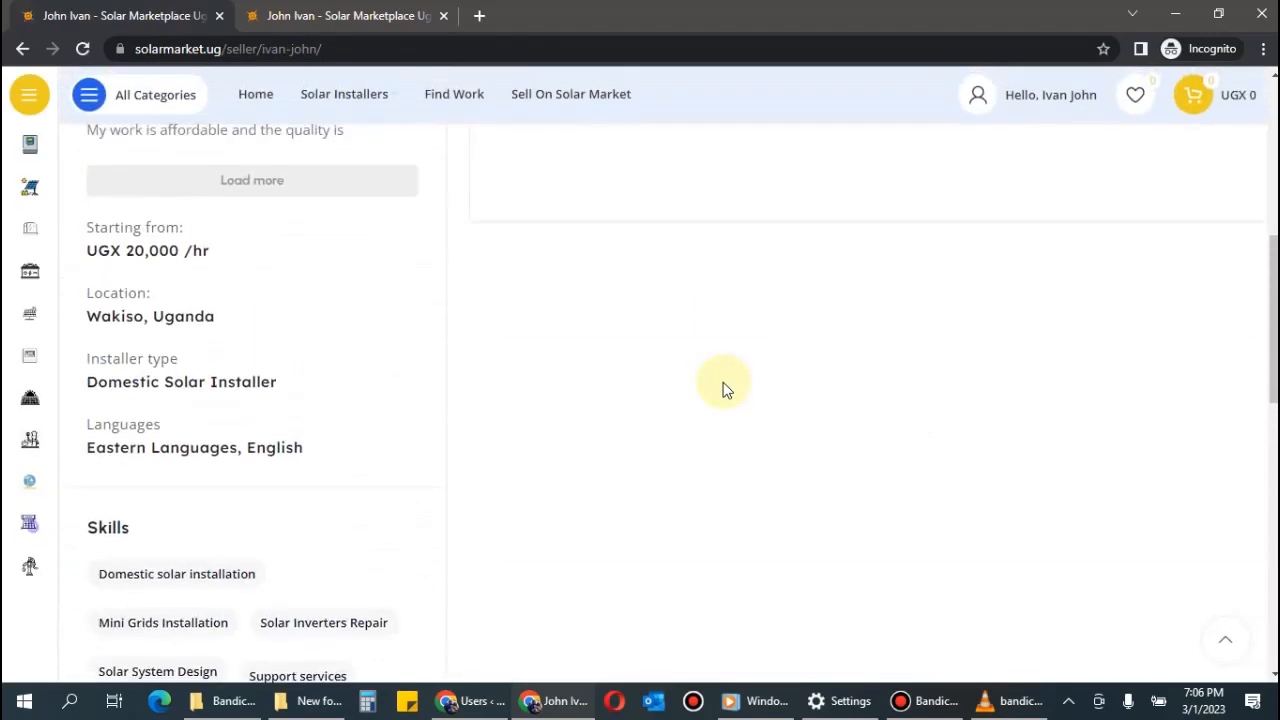
scroll(723, 386, "down", 5)
scroll(723, 386, "up", 5)
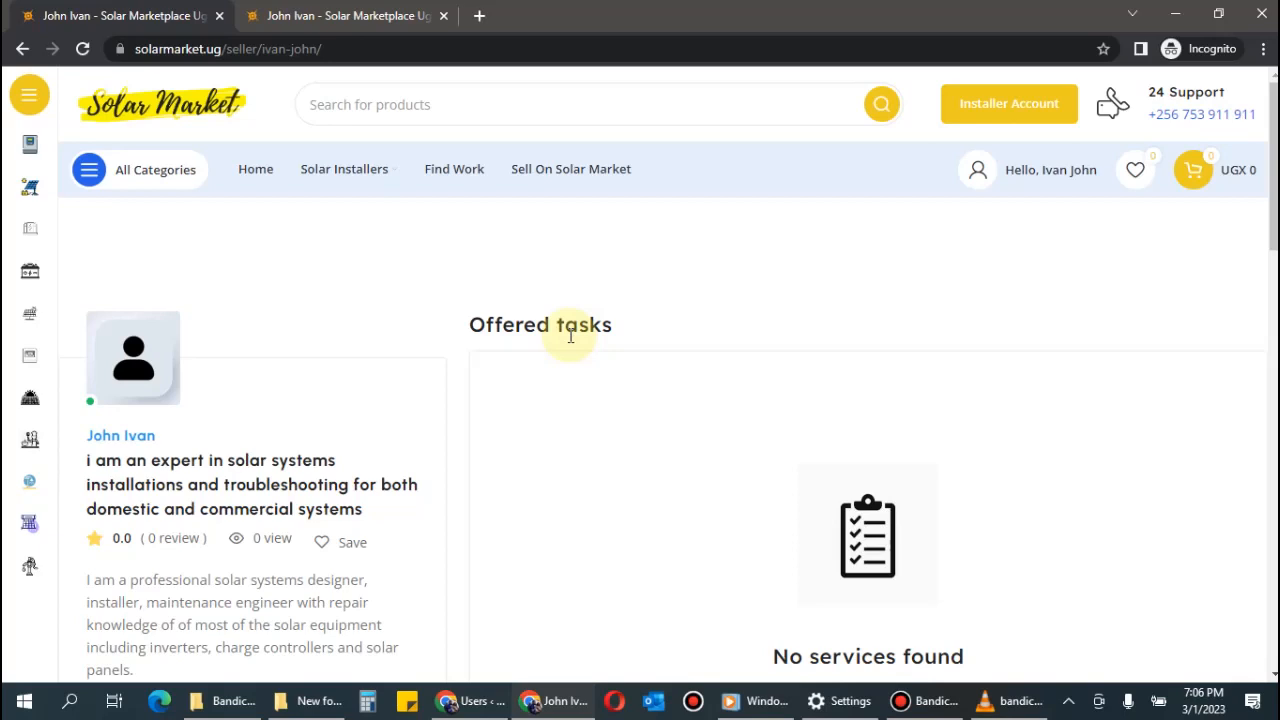
scroll(565, 330, "down", 15)
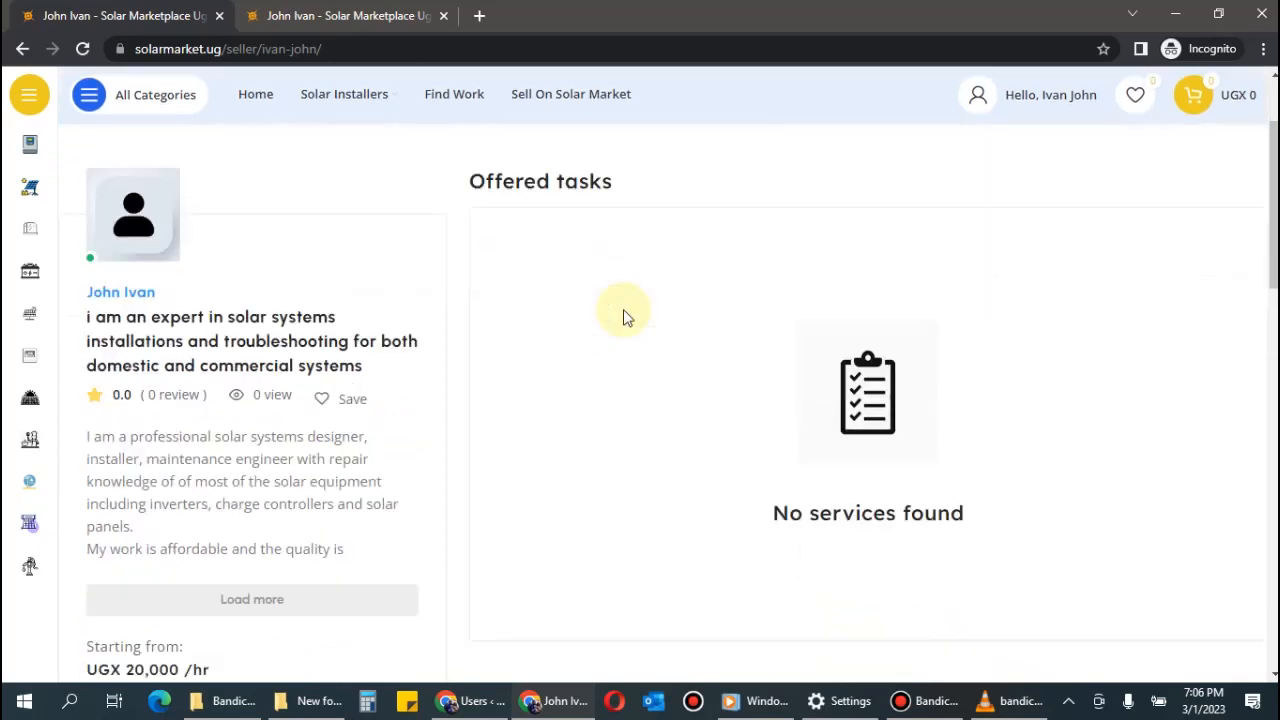
scroll(619, 317, "up", 15)
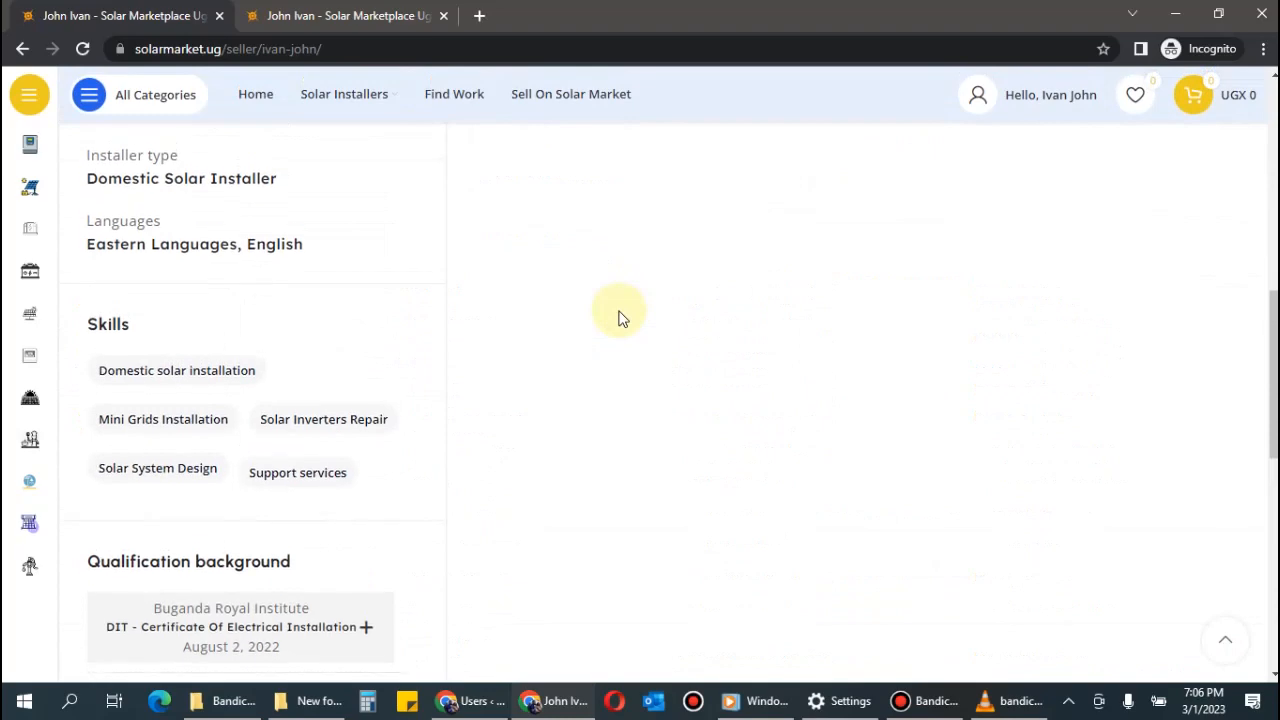